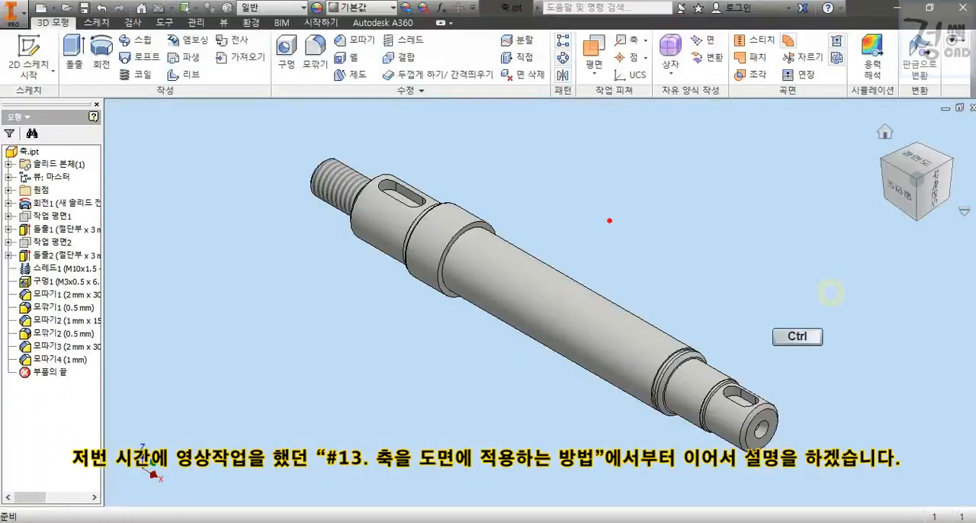
{"action": "left_click_drag", "start_coordinate": [569, 274], "coordinate": [713, 142]}
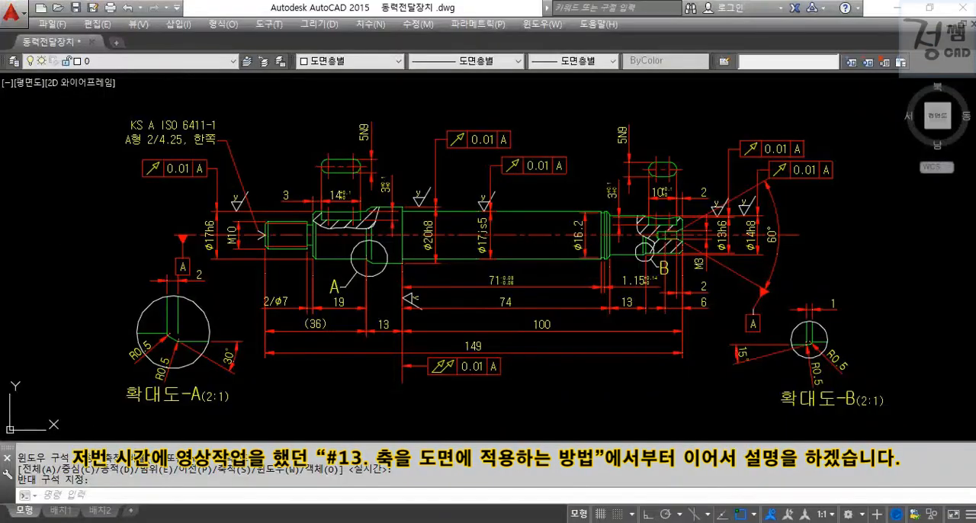
{"action": "left_click_drag", "start_coordinate": [543, 82], "coordinate": [669, 73]}
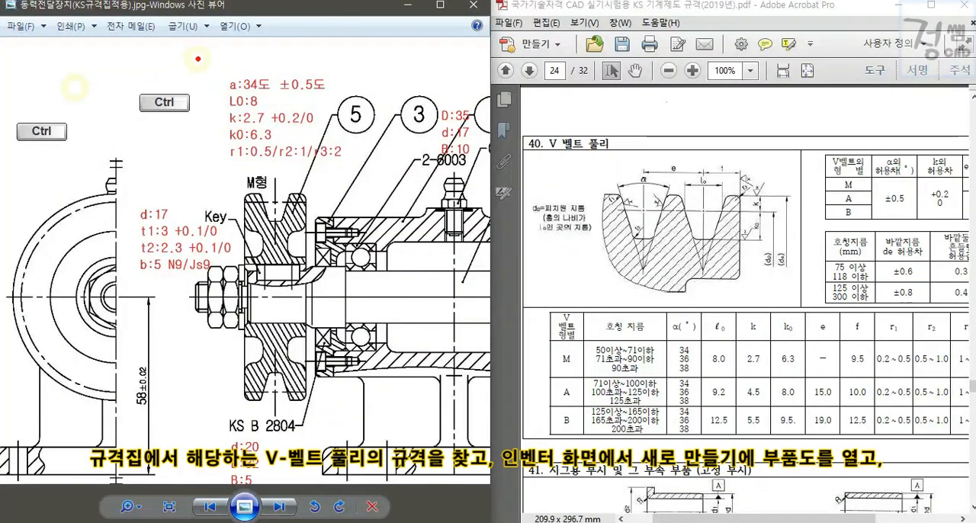
{"action": "left_click_drag", "start_coordinate": [196, 58], "coordinate": [350, 175], "text": "ctrl"}
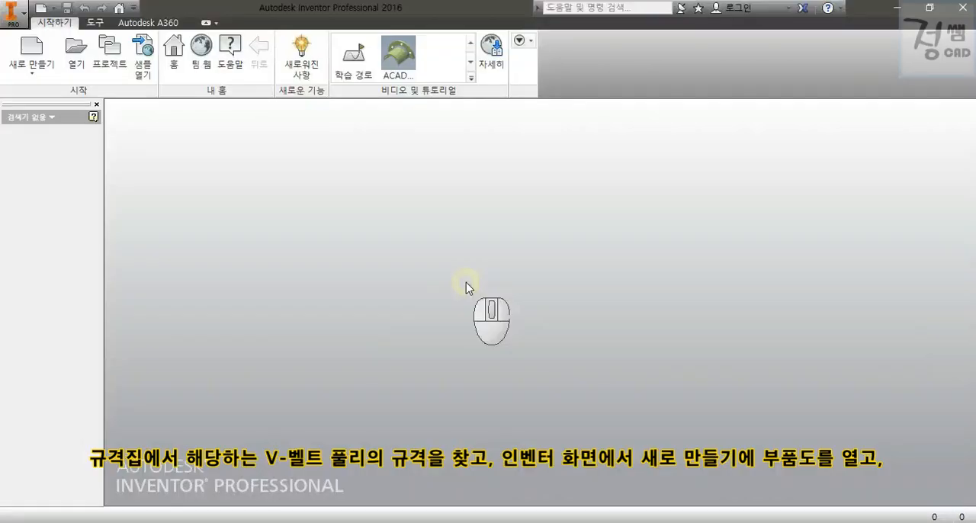
Create a new standard part and start a 2D sketch on the XZ plane.
{"action": "left_click", "coordinate": [34, 51]}
{"action": "double_click", "coordinate": [325, 140]}
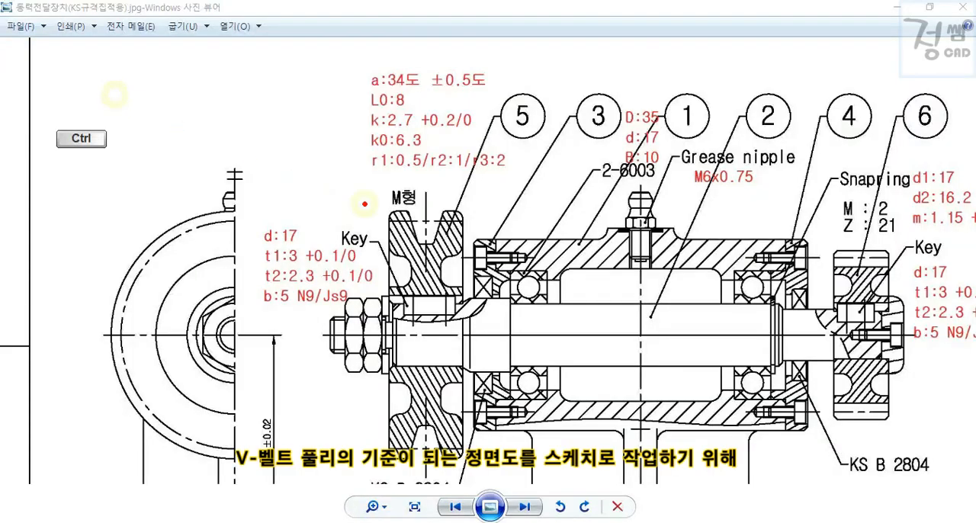
{"action": "left_click_drag", "start_coordinate": [366, 203], "coordinate": [483, 468], "text": "ctrl"}
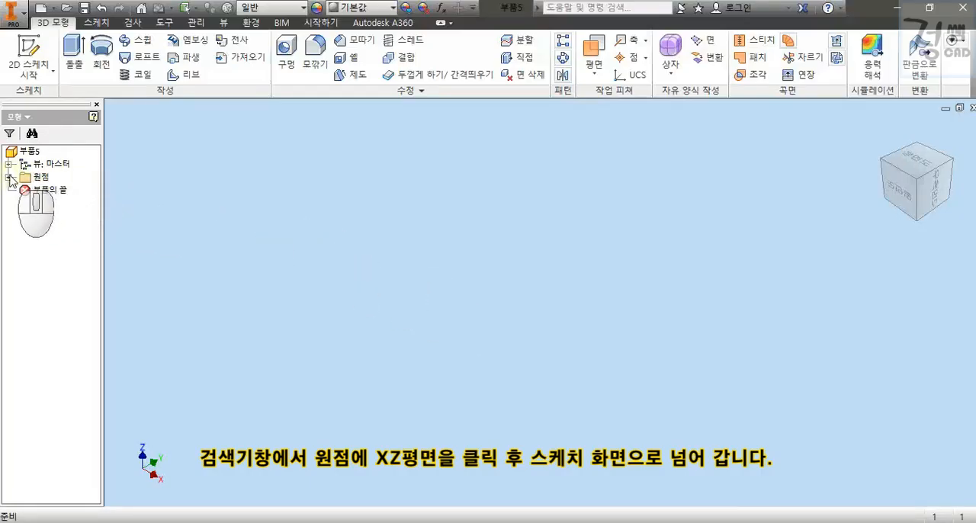
{"action": "left_click", "coordinate": [9, 177]}
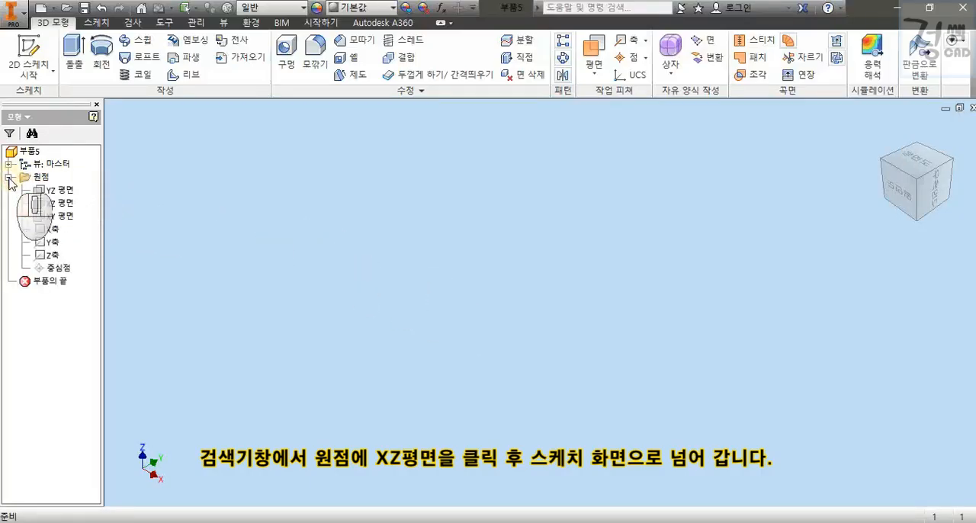
{"action": "left_click", "coordinate": [59, 203]}
{"action": "key", "text": "s"}
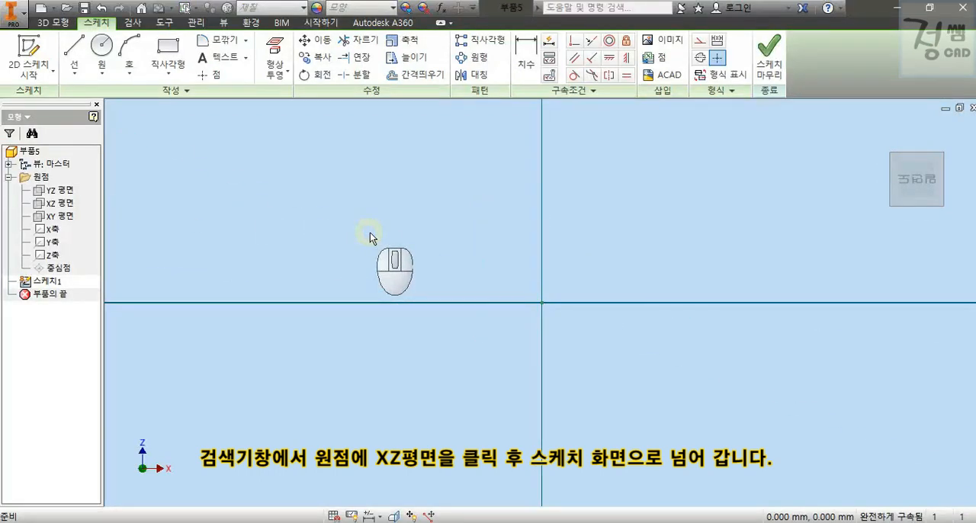
Sketch a rectangle about 36 mm high that straddles the origin, with its base on the horizontal axis.
{"action": "middle_click_drag", "start_coordinate": [453, 194], "coordinate": [440, 292]}
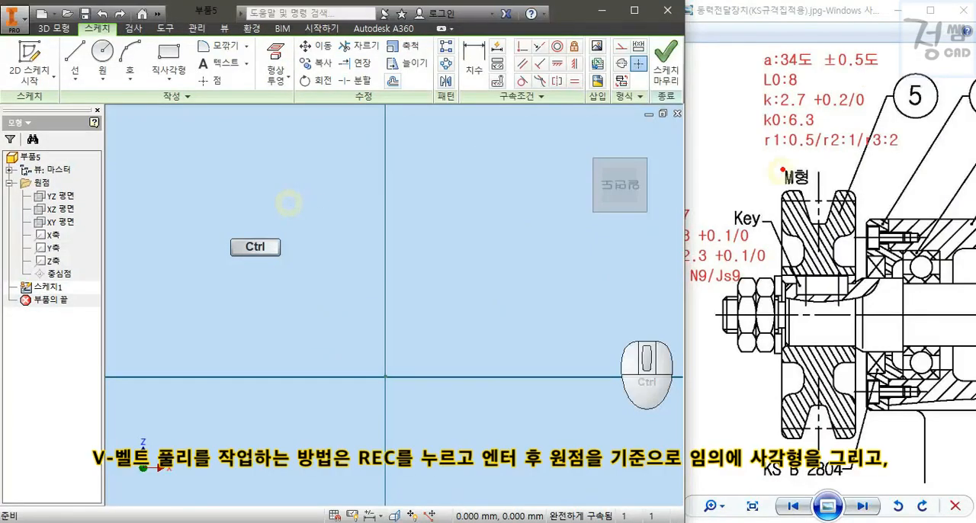
{"action": "left_click_drag", "start_coordinate": [795, 145], "coordinate": [854, 141]}
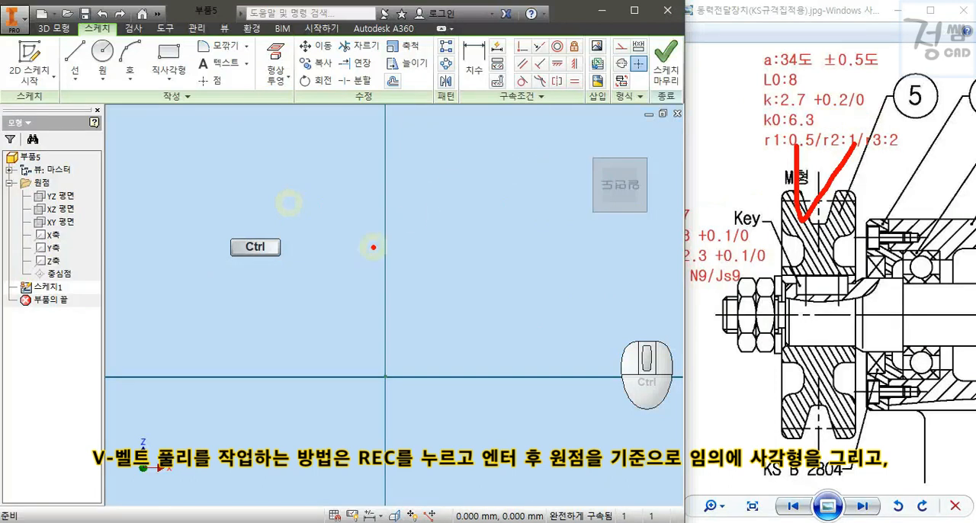
{"action": "type", "text": "rec"}
{"action": "key", "text": "Return"}
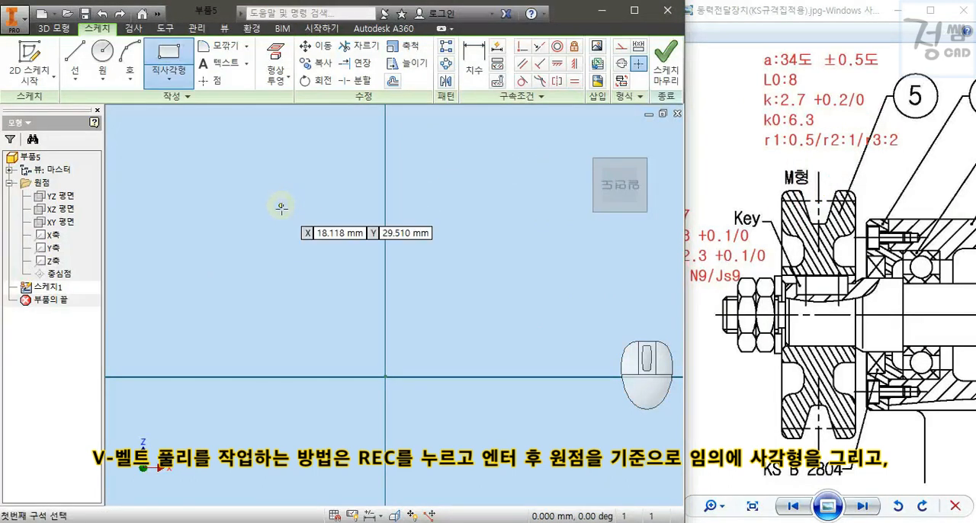
{"action": "key", "text": "ctrl"}
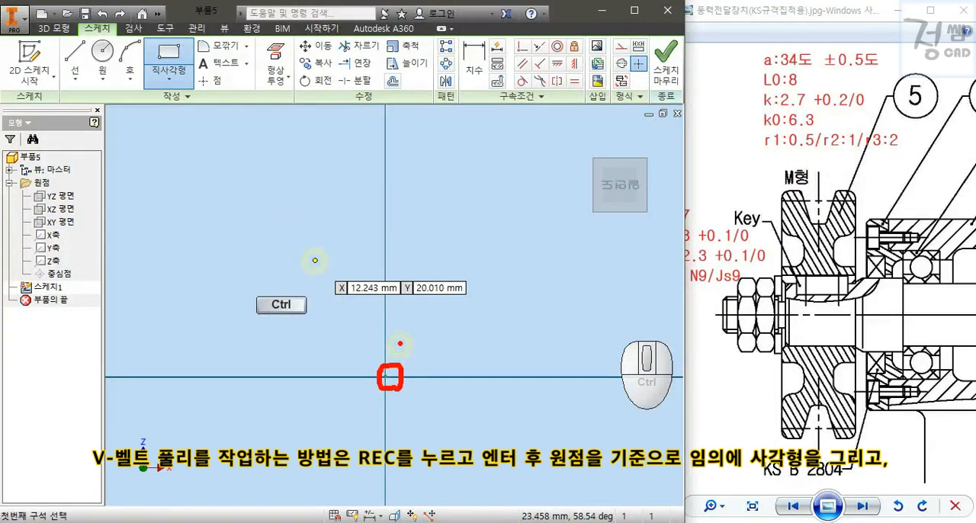
{"action": "left_click", "coordinate": [336, 377]}
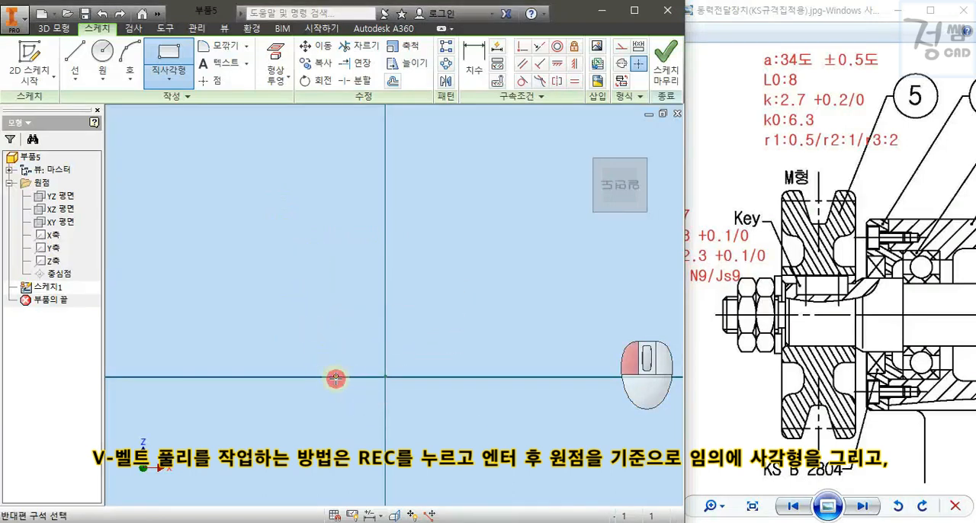
{"action": "left_click", "coordinate": [457, 168]}
{"action": "key", "text": "Escape"}
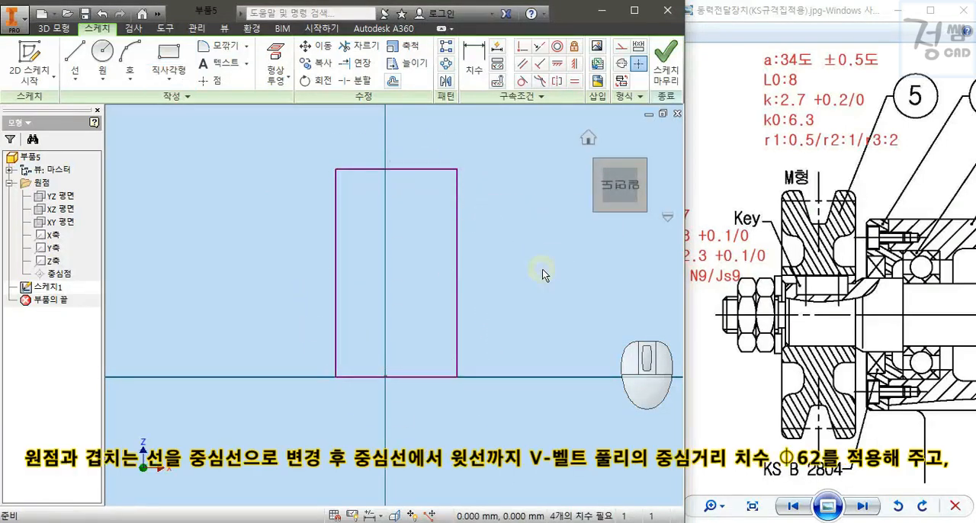
Convert the rectangle's base line, which passes through the origin, to a centerline.
{"action": "key", "text": "ctrl"}
{"action": "left_click_drag", "start_coordinate": [307, 359], "coordinate": [480, 395], "text": "ctrl"}
{"action": "left_click_drag", "start_coordinate": [424, 330], "coordinate": [448, 329]}
{"action": "right_click", "coordinate": [498, 204]}
{"action": "left_click", "coordinate": [438, 377]}
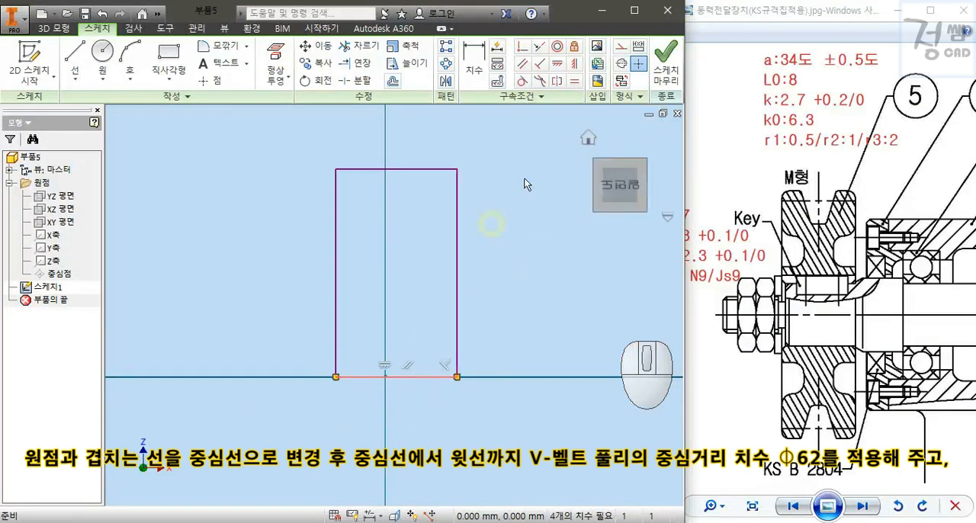
{"action": "left_click", "coordinate": [622, 67]}
Bring up the answer drawing in the reference image viewer and examine the section view of pulley part 5.
{"action": "left_click", "coordinate": [861, 499]}
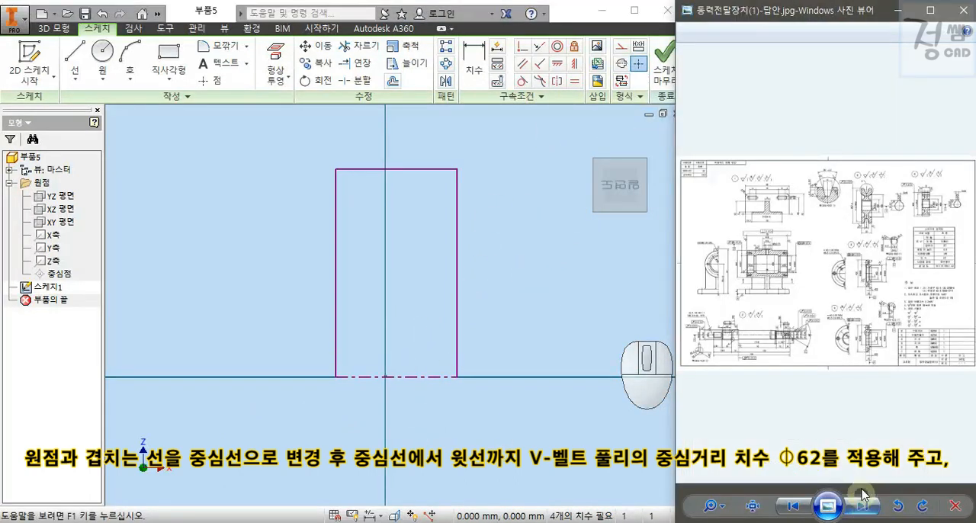
{"action": "scroll", "coordinate": [865, 198], "scroll_direction": "up", "scroll_amount": 6}
{"action": "left_click_drag", "start_coordinate": [886, 212], "coordinate": [859, 342]}
{"action": "scroll", "coordinate": [825, 189], "scroll_direction": "up", "scroll_amount": 4}
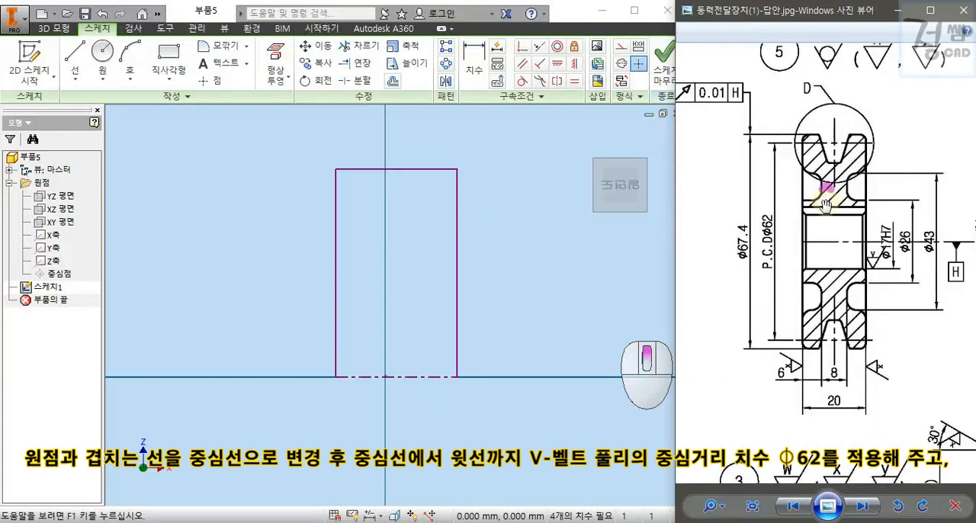
{"action": "mouse_move", "coordinate": [814, 250]}
{"action": "left_mouse_down"}
{"action": "mouse_move", "coordinate": [821, 213]}
{"action": "mouse_move", "coordinate": [828, 229]}
{"action": "left_mouse_up"}
Dimension the rectangle's top edge from the centerline as a diameter of 62 mm.
{"action": "left_click", "coordinate": [524, 251]}
{"action": "key", "text": "d"}
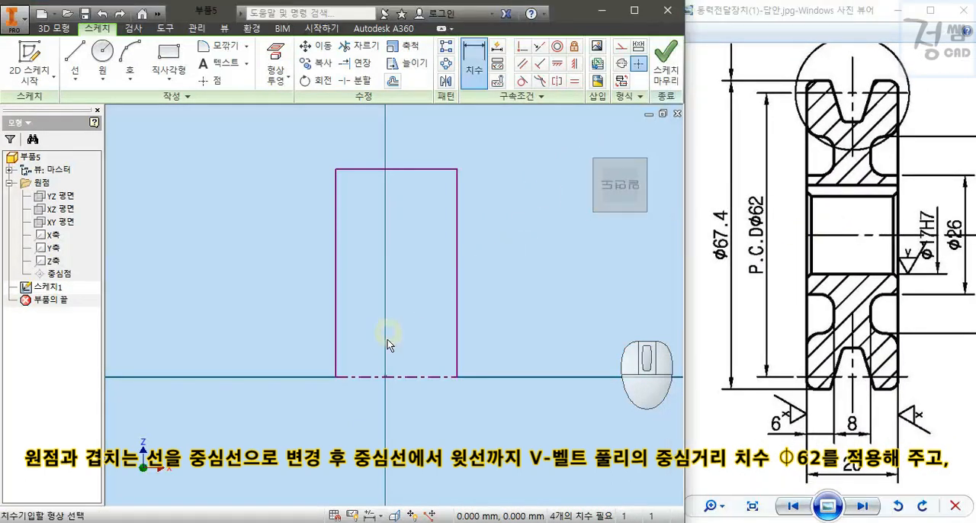
{"action": "left_click", "coordinate": [363, 381]}
{"action": "left_click", "coordinate": [339, 169]}
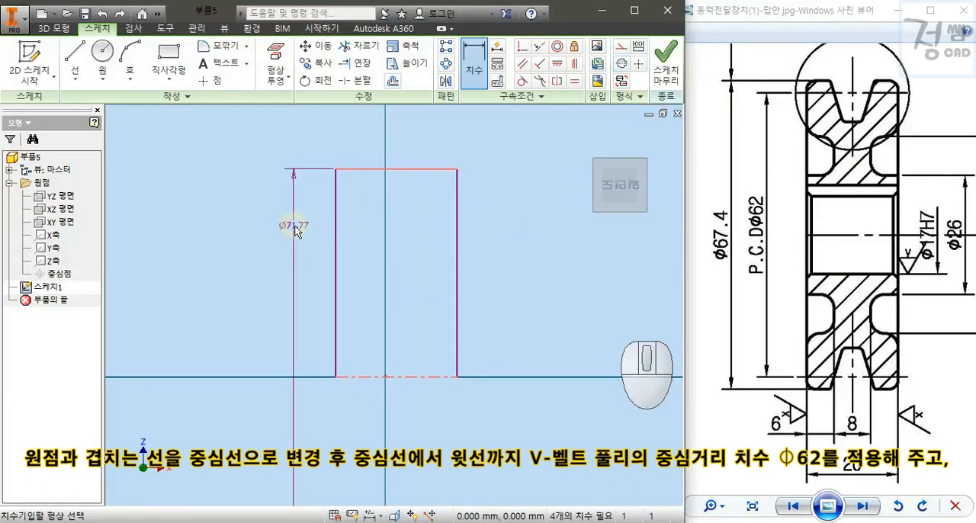
{"action": "left_click", "coordinate": [297, 289]}
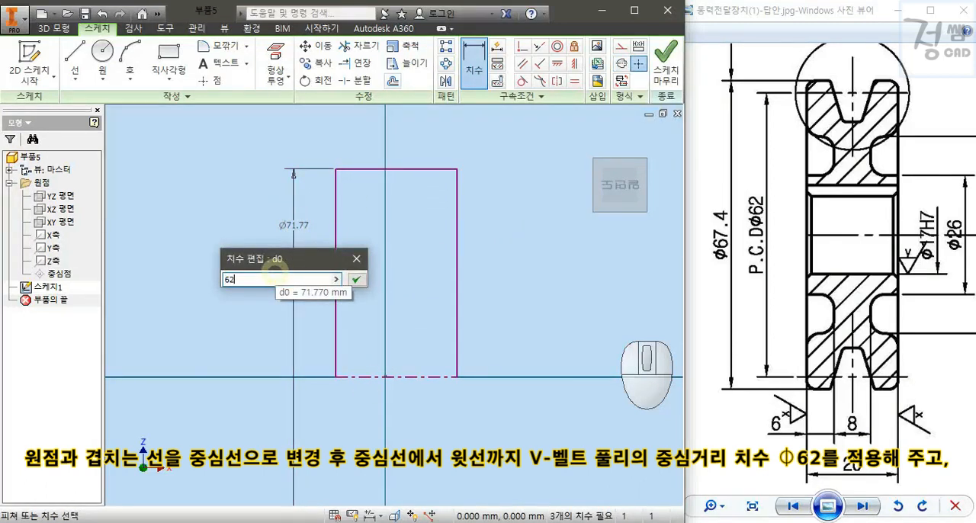
{"action": "key", "text": "Return"}
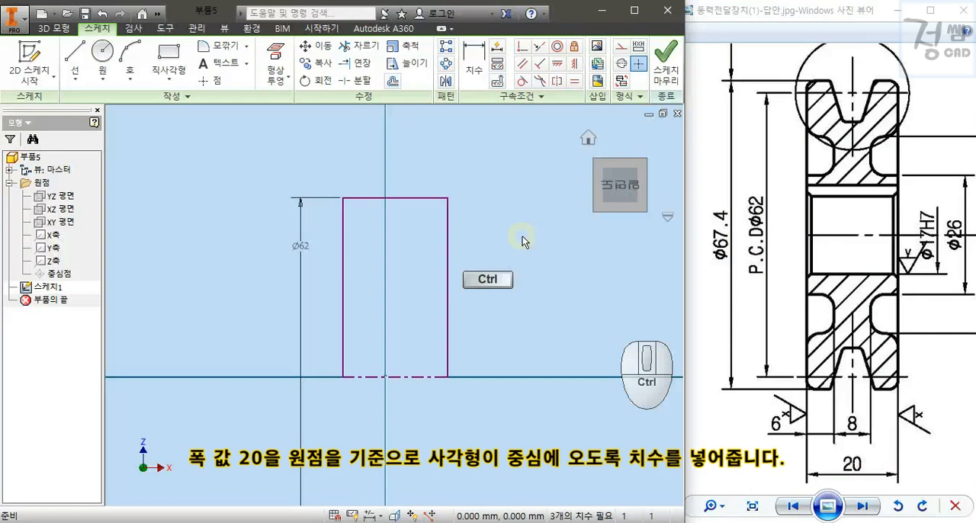
{"action": "key", "text": "ctrl+2"}
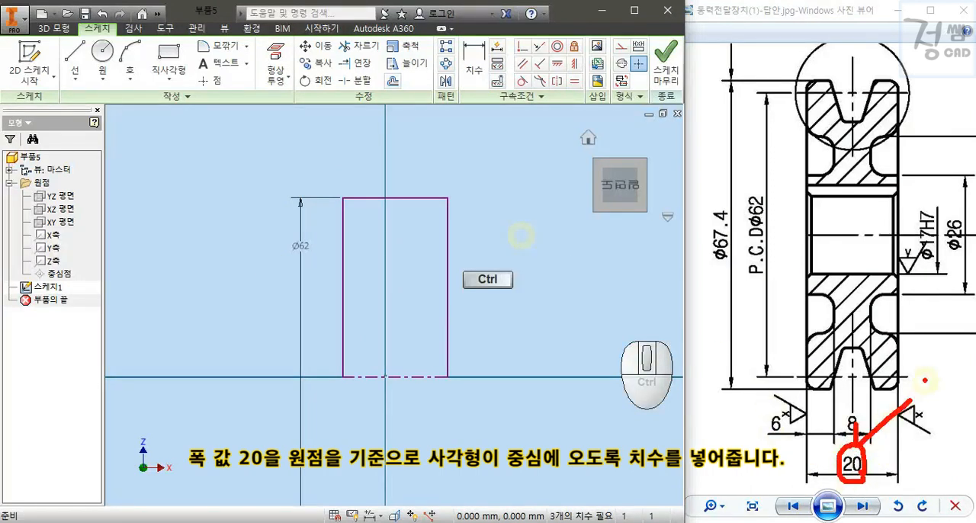
{"action": "key", "text": "Escape"}
Dimension the rectangle's left edge 10 mm from the origin and set the rectangle's overall width to 20 mm.
{"action": "key", "text": "d"}
{"action": "left_click", "coordinate": [385, 376]}
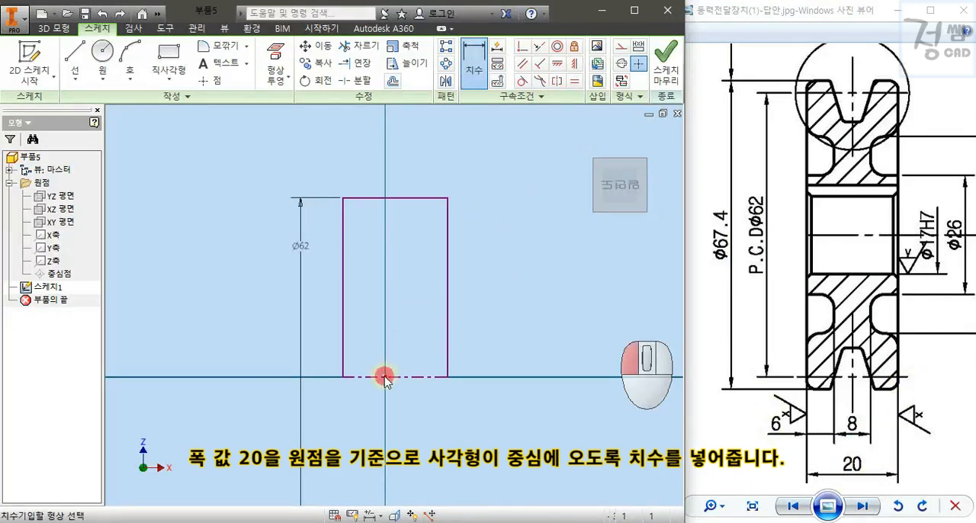
{"action": "left_click", "coordinate": [342, 221]}
{"action": "left_click", "coordinate": [363, 156]}
{"action": "type", "text": "10"}
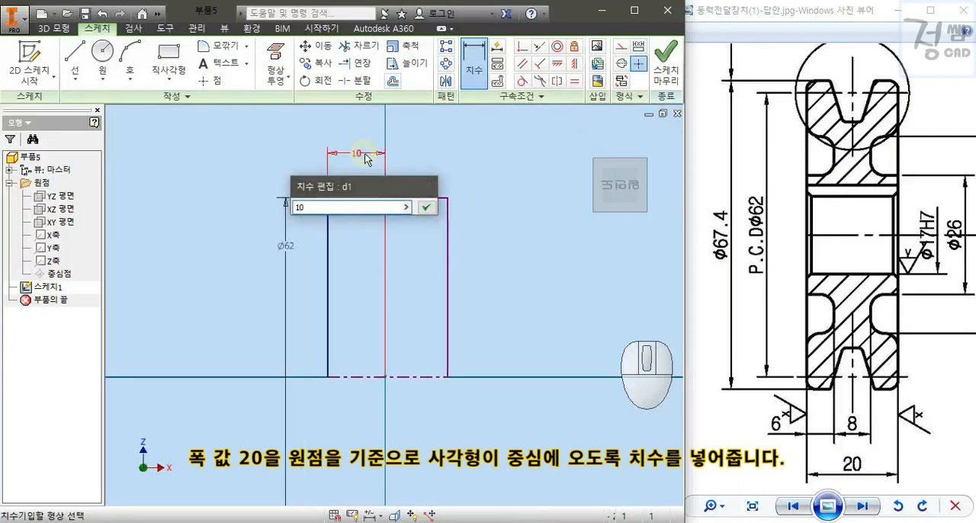
{"action": "key", "text": "Return"}
{"action": "left_click", "coordinate": [349, 202]}
{"action": "left_click", "coordinate": [371, 135]}
{"action": "type", "text": "20"}
{"action": "key", "text": "Return"}
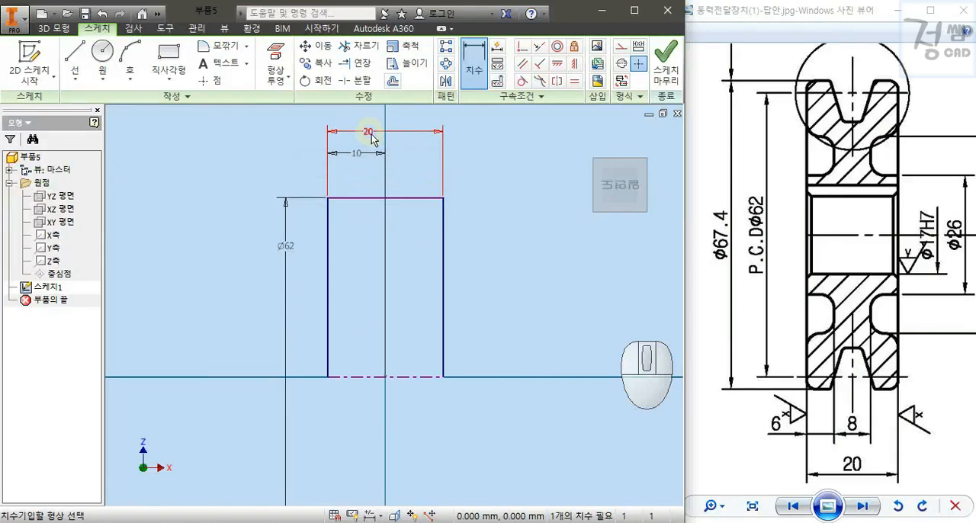
Consult enlarged detail D and sketch a three-line V-groove with a flat bottom, its sides extending past the rectangle's top edge.
{"action": "scroll", "coordinate": [827, 223], "scroll_direction": "down", "scroll_amount": 3}
{"action": "left_click_drag", "start_coordinate": [826, 222], "coordinate": [897, 240]}
{"action": "scroll", "coordinate": [830, 221], "scroll_direction": "up", "scroll_amount": 3}
{"action": "scroll", "coordinate": [830, 220], "scroll_direction": "up", "scroll_amount": 2}
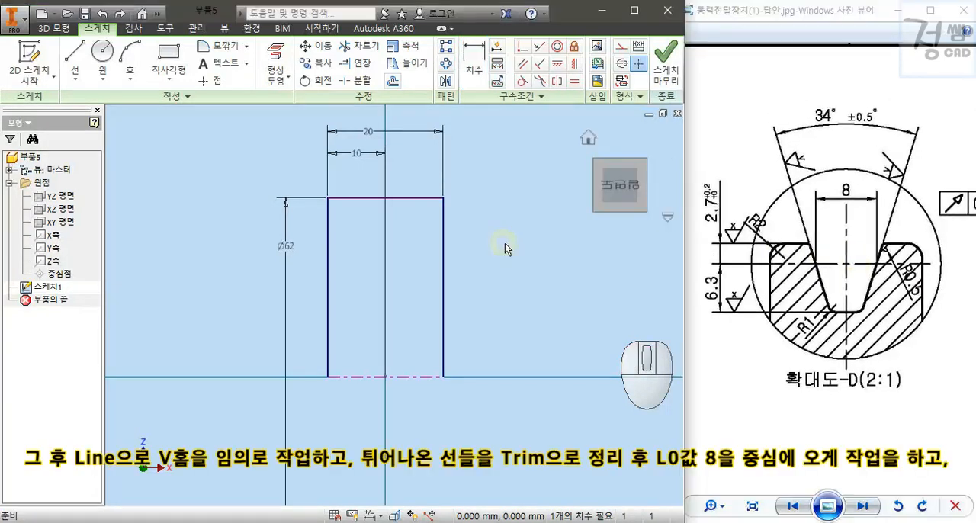
{"action": "key", "text": "l"}
{"action": "left_click", "coordinate": [349, 183]}
{"action": "left_click", "coordinate": [366, 245]}
{"action": "left_click", "coordinate": [393, 245]}
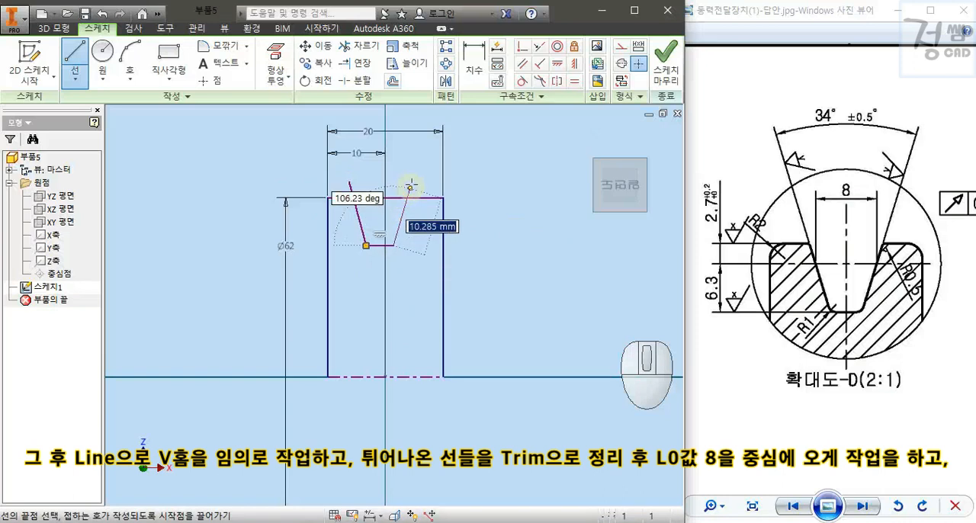
{"action": "left_click", "coordinate": [412, 179]}
{"action": "key", "text": "Escape"}
Trim the two groove line ends that stick out above the rectangle's top edge.
{"action": "left_click_drag", "start_coordinate": [328, 165], "coordinate": [432, 206], "text": "ctrl"}
{"action": "left_click", "coordinate": [359, 152]}
{"action": "key", "text": "Escape"}
{"action": "key", "text": "x"}
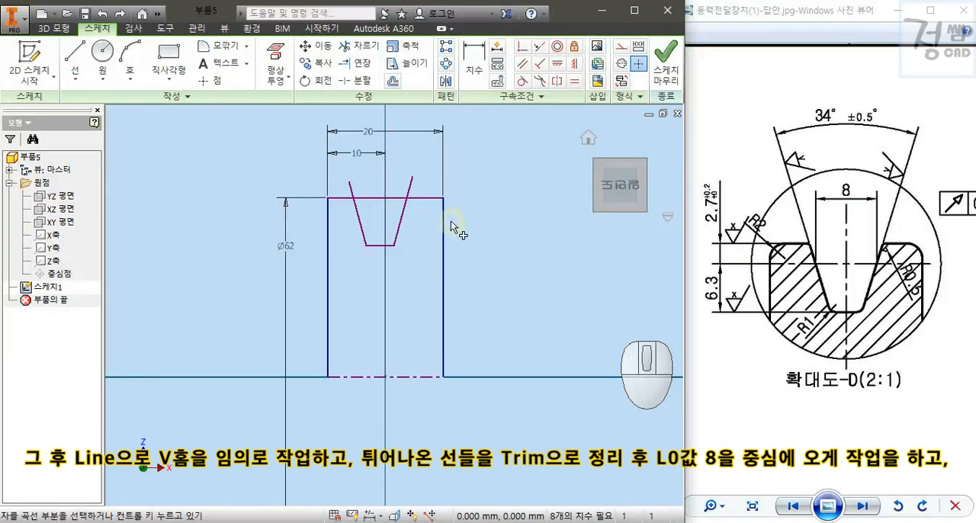
{"action": "left_click", "coordinate": [349, 186]}
{"action": "left_click", "coordinate": [410, 187]}
{"action": "key", "text": "Escape"}
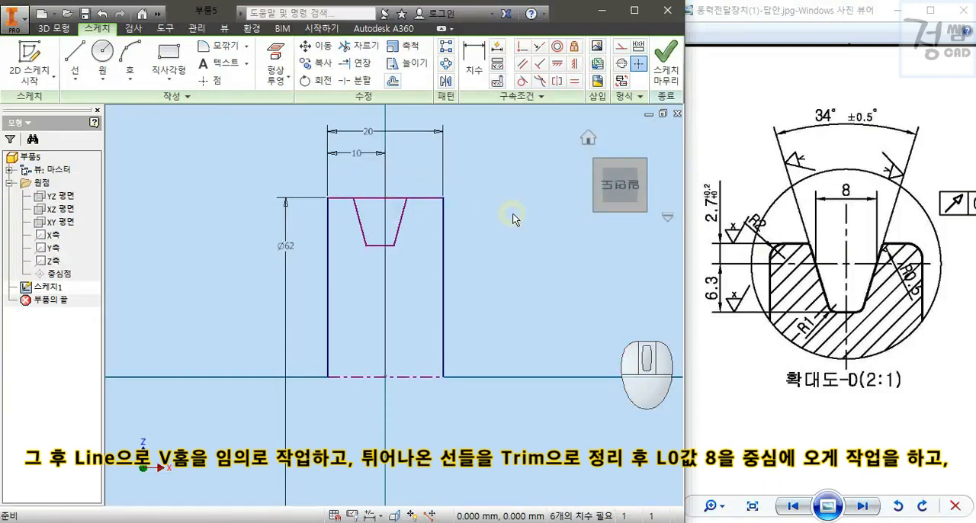
Dimension the groove's upper left corner 4 mm from the origin and set the groove's opening width to 8 mm.
{"action": "left_click_drag", "start_coordinate": [863, 204], "coordinate": [863, 181], "text": "ctrl"}
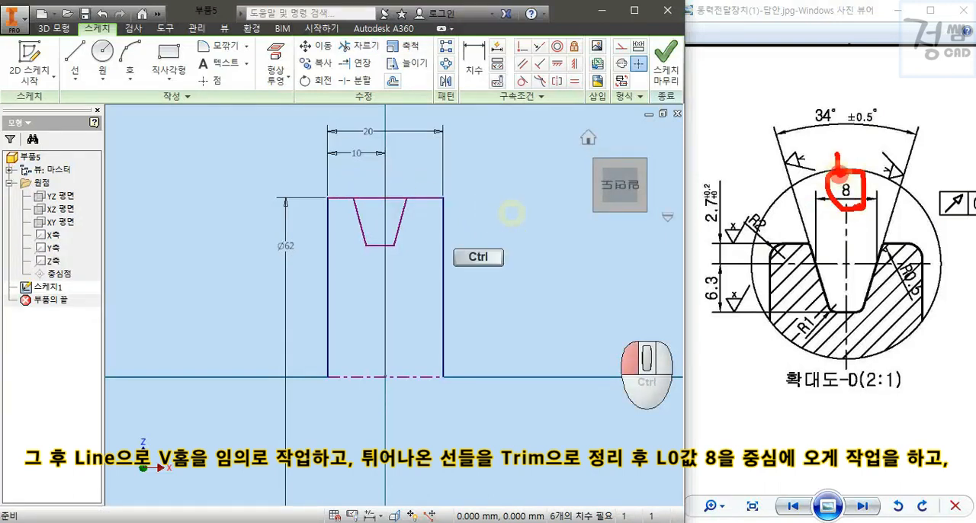
{"action": "key", "text": "d"}
{"action": "left_click", "coordinate": [353, 198]}
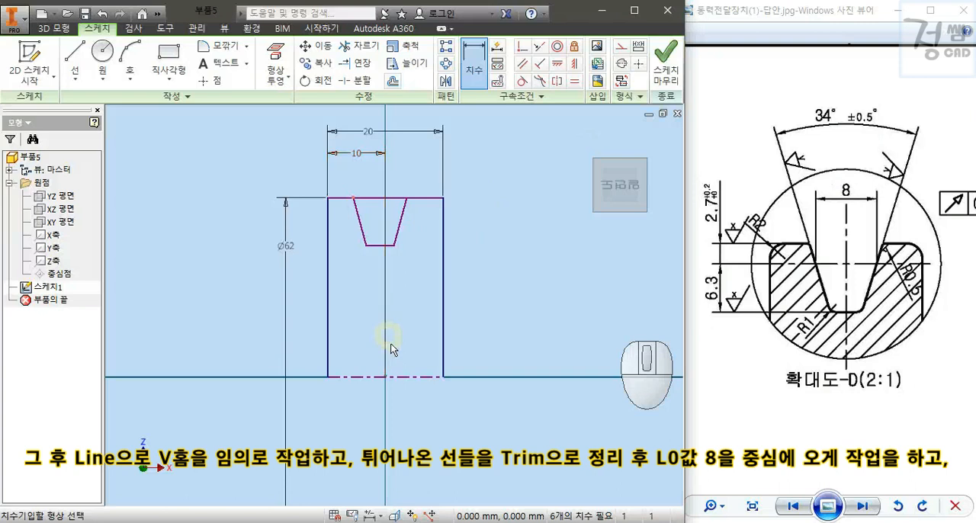
{"action": "left_click", "coordinate": [380, 188]}
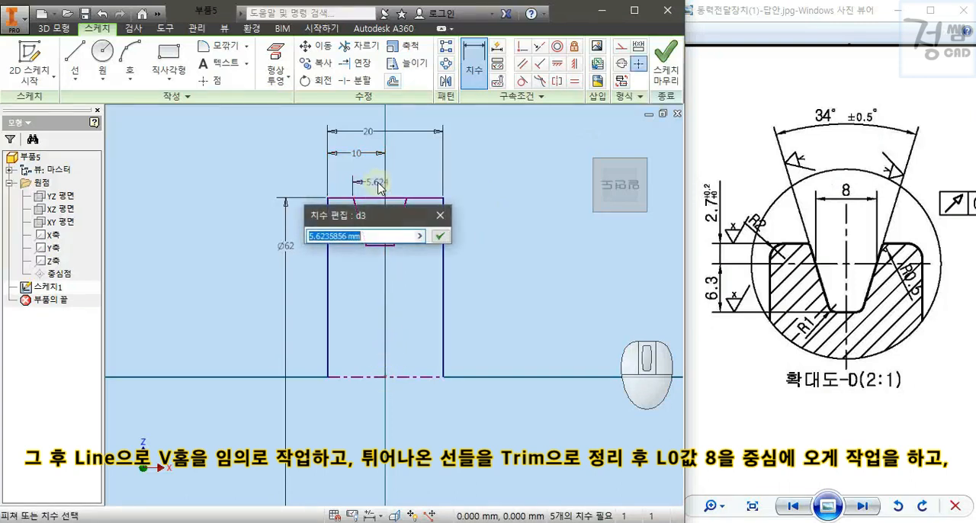
{"action": "type", "text": "4"}
{"action": "key", "text": "Return"}
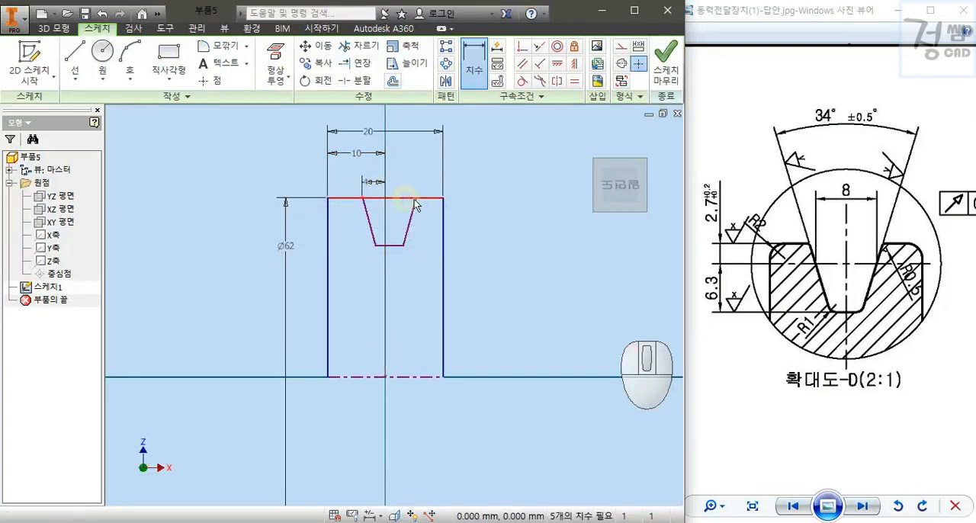
{"action": "left_click", "coordinate": [416, 197]}
{"action": "left_click", "coordinate": [399, 167]}
{"action": "type", "text": "8"}
{"action": "key", "text": "Return"}
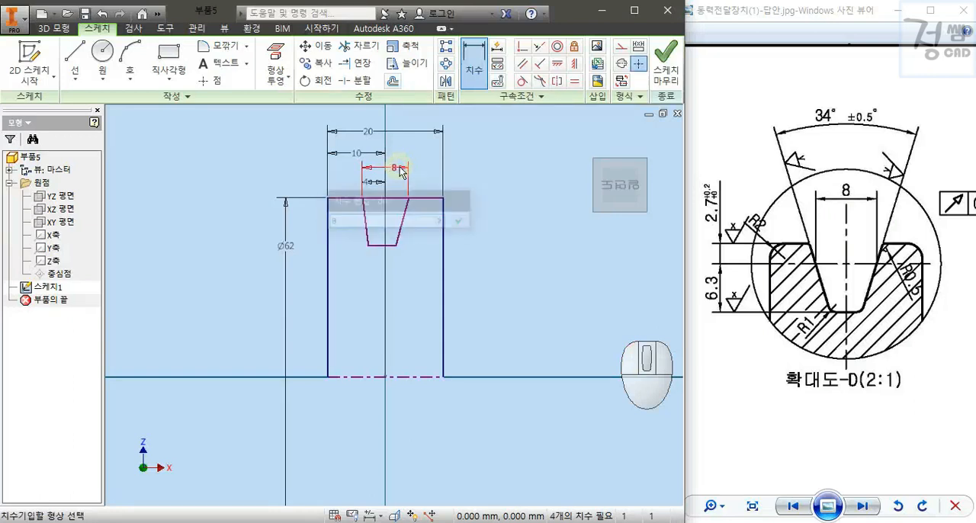
{"action": "key", "text": "Escape"}
Move the 20 mm and 10 mm dimensions farther above the profile to make room for more dimensions.
{"action": "middle_click_drag", "start_coordinate": [499, 189], "coordinate": [490, 259]}
{"action": "left_click_drag", "start_coordinate": [356, 204], "coordinate": [359, 166]}
{"action": "left_click_drag", "start_coordinate": [347, 224], "coordinate": [353, 183]}
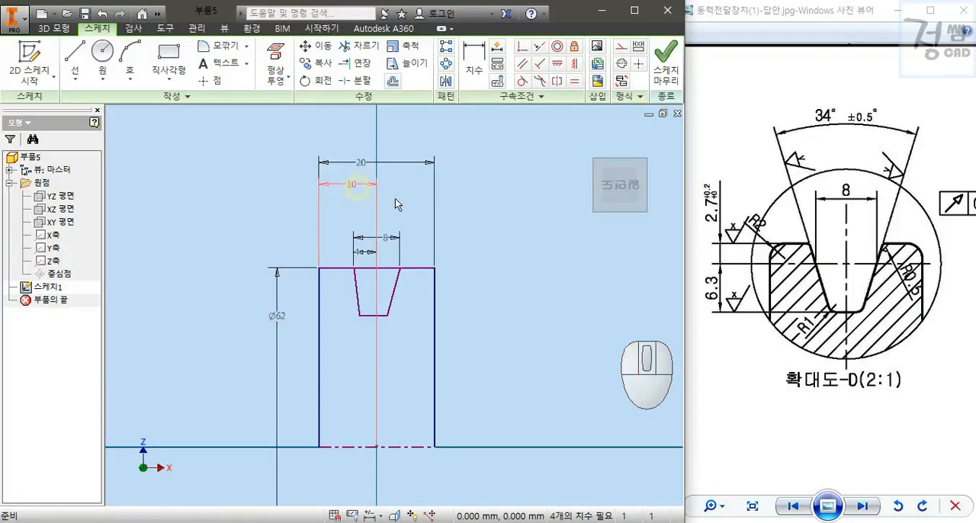
Dimension the angle between the two slanted groove sides as 34 degrees.
{"action": "key", "text": "d"}
{"action": "left_click", "coordinate": [391, 290]}
{"action": "left_click", "coordinate": [380, 215]}
{"action": "type", "text": "3"}
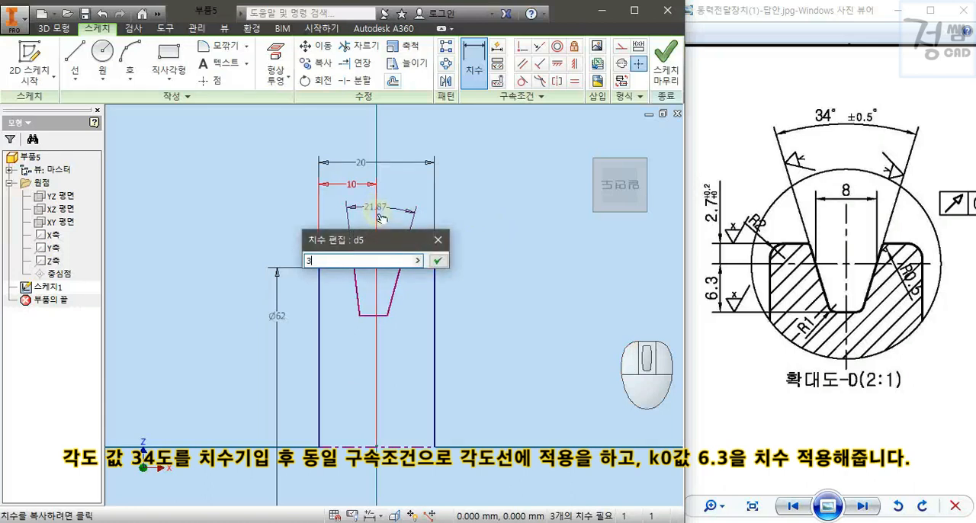
{"action": "type", "text": "4"}
{"action": "key", "text": "Return"}
{"action": "key", "text": "Escape"}
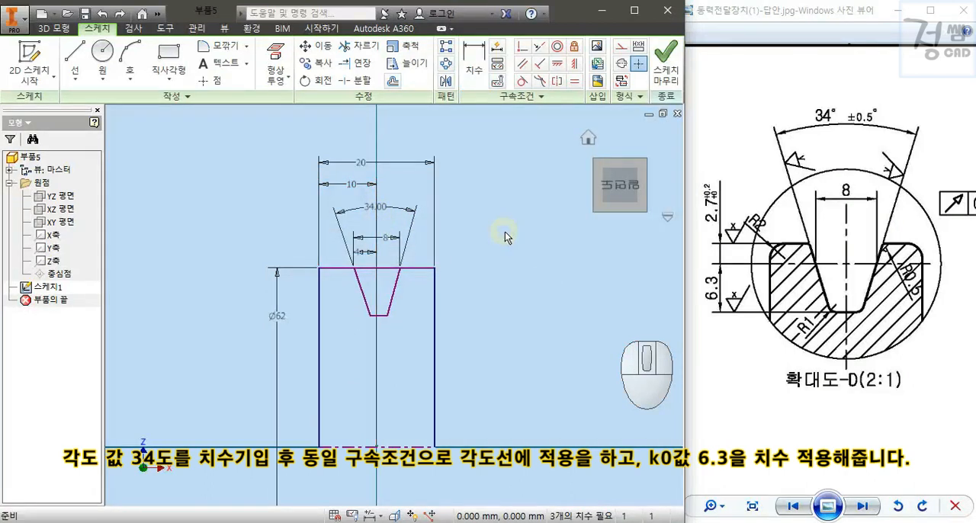
Make the two slanted groove sides equal in length with an Equal constraint.
{"action": "left_click", "coordinate": [574, 84]}
{"action": "left_click", "coordinate": [359, 290]}
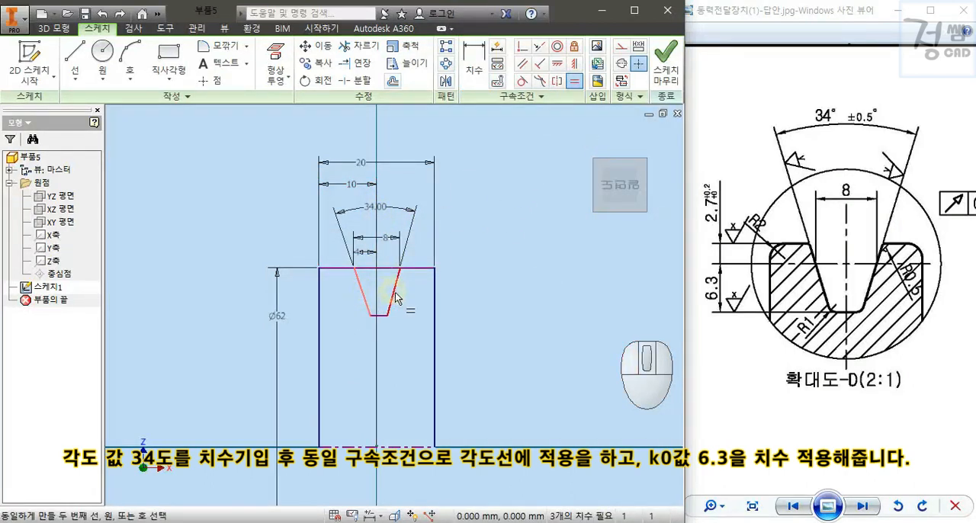
{"action": "left_click", "coordinate": [394, 288]}
{"action": "key", "text": "Escape"}
Dimension the groove depth from the rectangle's top edge to the groove bottom as 6.3 mm.
{"action": "key", "text": "d"}
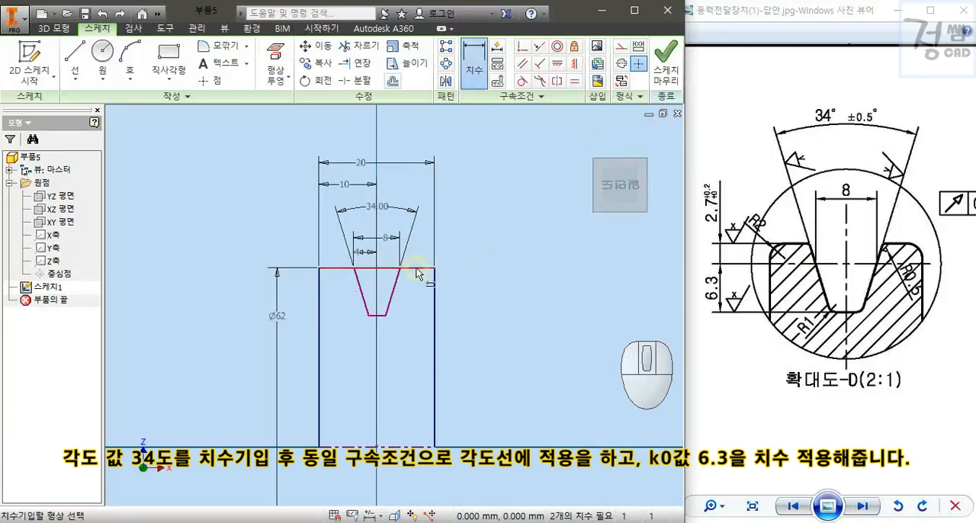
{"action": "left_click", "coordinate": [376, 316]}
{"action": "left_click", "coordinate": [468, 292]}
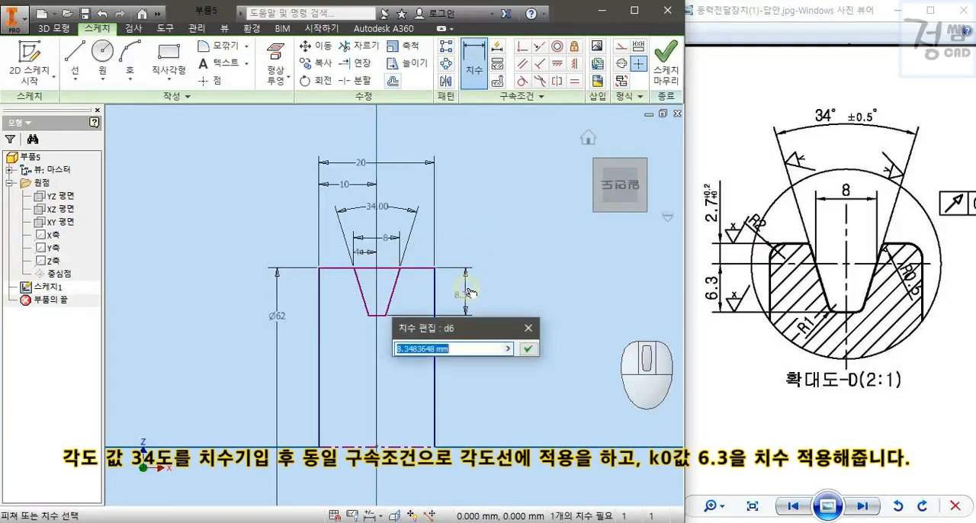
{"action": "key", "text": "Return"}
Constrain the displaced centre line at the profile's base to be coincident with the origin.
{"action": "mouse_move", "coordinate": [516, 338]}
{"action": "middle_mouse_down"}
{"action": "mouse_move", "coordinate": [525, 266]}
{"action": "mouse_move", "coordinate": [529, 277]}
{"action": "middle_mouse_up"}
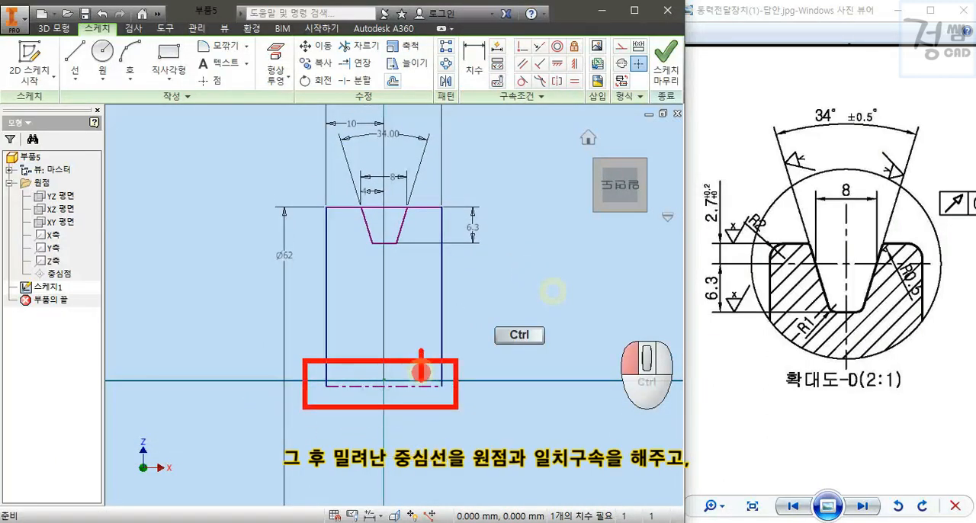
{"action": "left_click", "coordinate": [522, 47]}
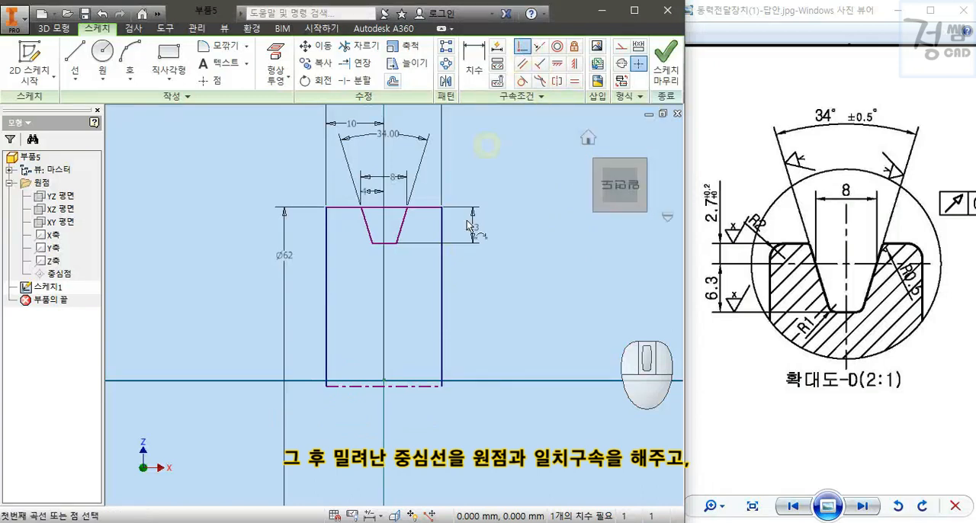
{"action": "left_click", "coordinate": [383, 380]}
{"action": "mouse_move", "coordinate": [524, 281]}
{"action": "middle_mouse_down"}
{"action": "mouse_move", "coordinate": [518, 351]}
{"action": "mouse_move", "coordinate": [523, 331]}
{"action": "middle_mouse_up"}
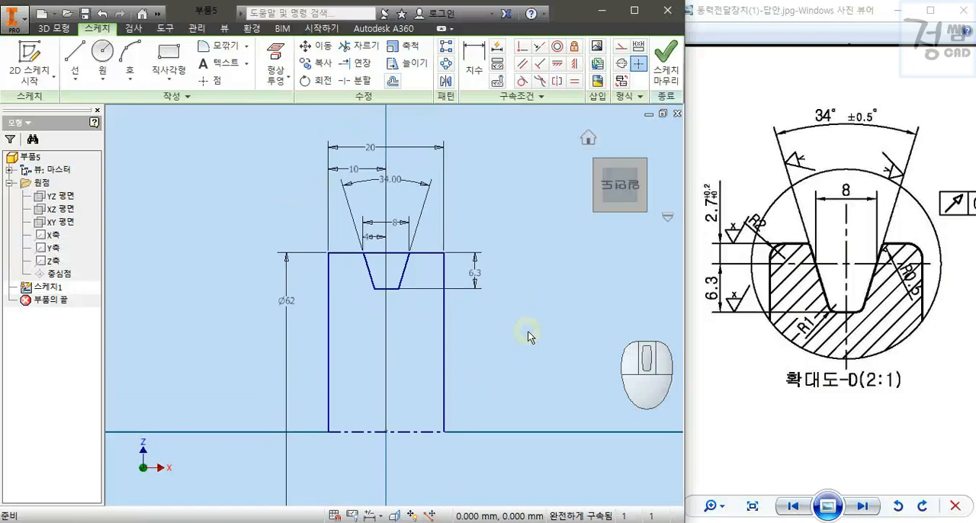
Draw a horizontal line above the profile that extends past both of its outer sides.
{"action": "key", "text": "l"}
{"action": "left_click", "coordinate": [276, 225]}
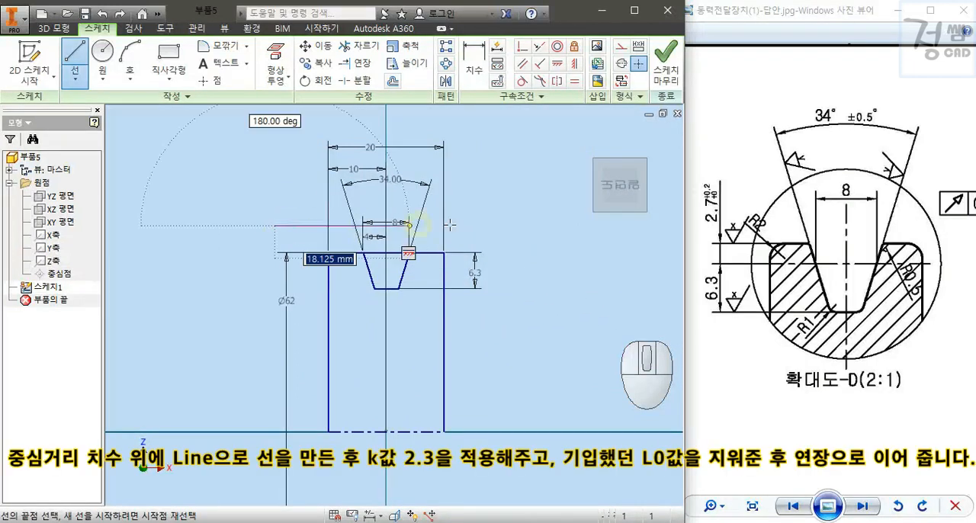
{"action": "left_click", "coordinate": [513, 225]}
{"action": "key", "text": "Escape"}
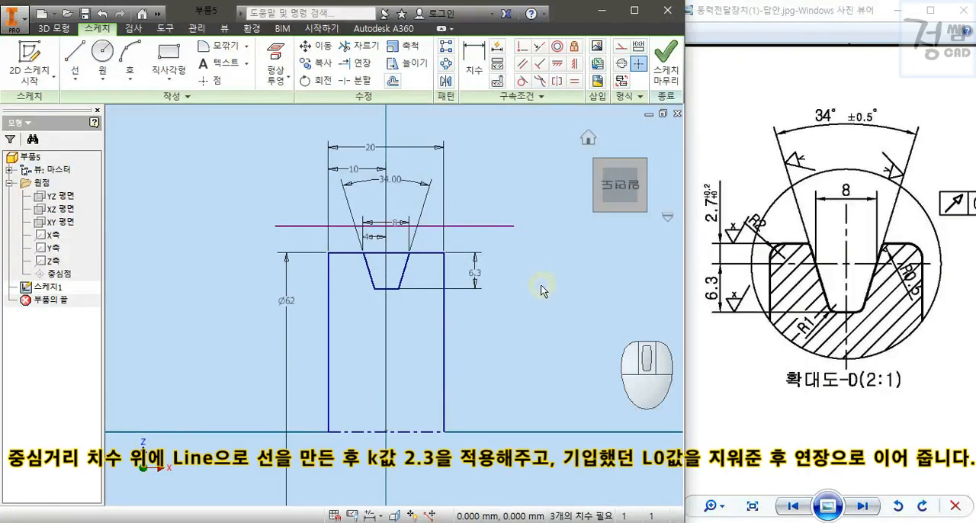
Dimension the new horizontal line 2.3 mm above the rectangle's top edge.
{"action": "key", "text": "d"}
{"action": "left_click", "coordinate": [451, 227]}
{"action": "left_click", "coordinate": [503, 241]}
{"action": "type", "text": "2.3"}
{"action": "key", "text": "Return"}
{"action": "key", "text": "Escape"}
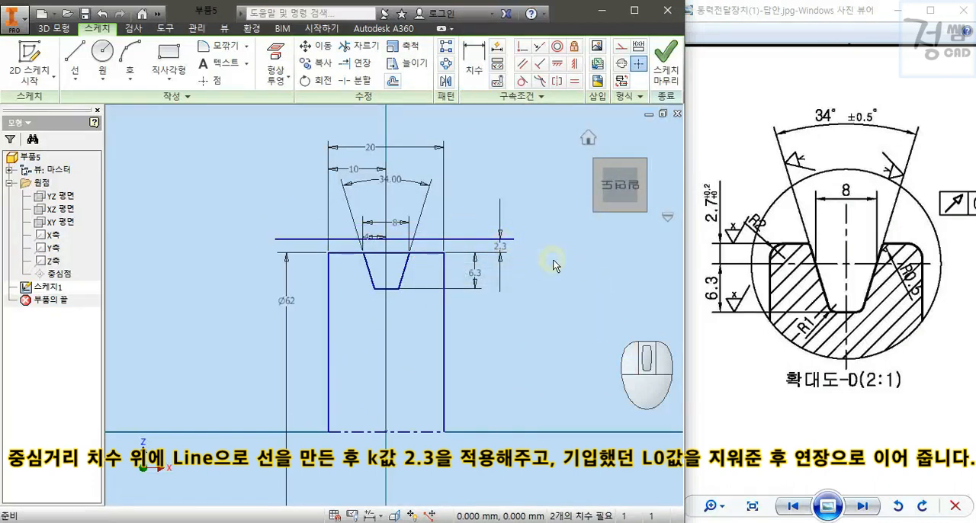
Delete the 4 mm and 8 mm groove dimensions and extend the groove sides and outer side lines up to the new horizontal line.
{"action": "left_click", "coordinate": [375, 238]}
{"action": "key", "text": "Delete"}
{"action": "key", "text": "e"}
{"action": "key", "text": "x"}
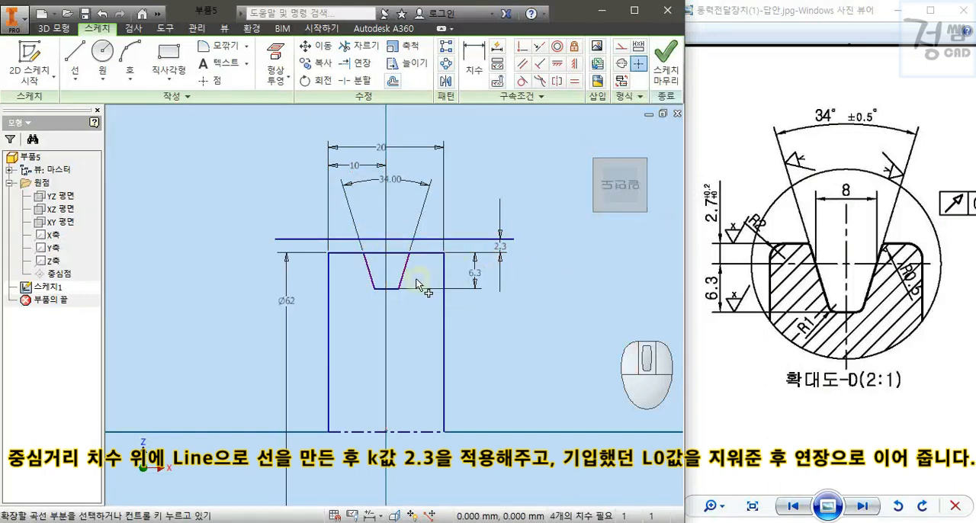
{"action": "left_click", "coordinate": [404, 264]}
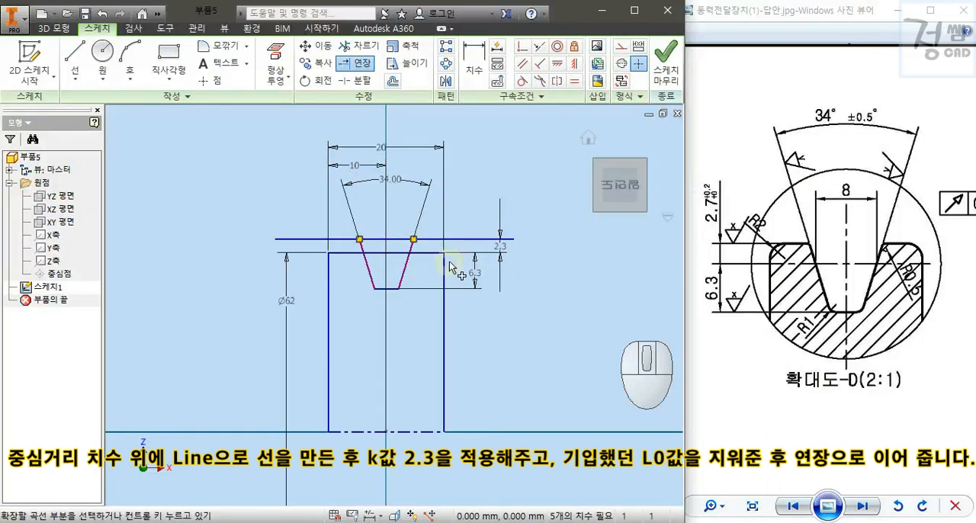
{"action": "left_click", "coordinate": [332, 267]}
{"action": "key", "text": "Escape"}
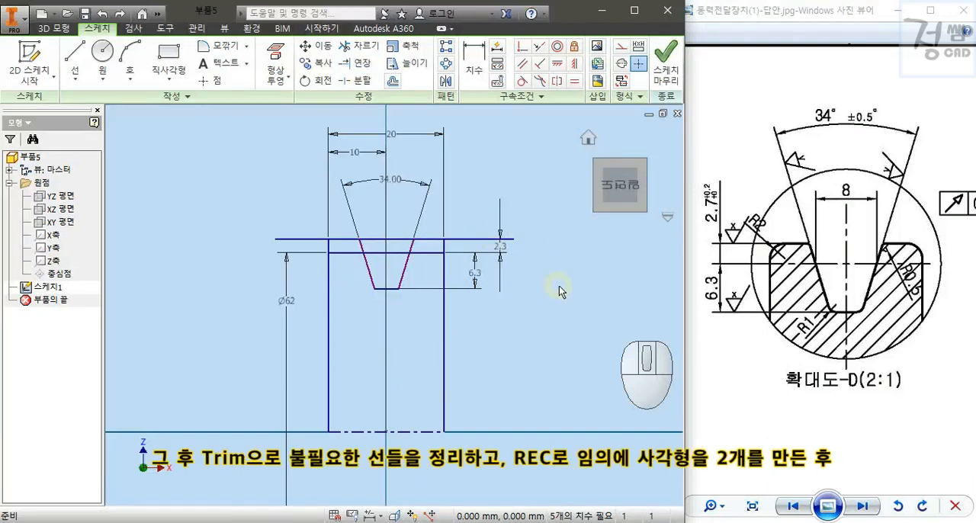
Trim the upper line's overhanging ends and its part across the groove opening, and remove the old top edge.
{"action": "key", "text": "x"}
{"action": "left_click", "coordinate": [304, 239]}
{"action": "left_click", "coordinate": [446, 240]}
{"action": "left_click", "coordinate": [401, 254]}
{"action": "key", "text": "Delete"}
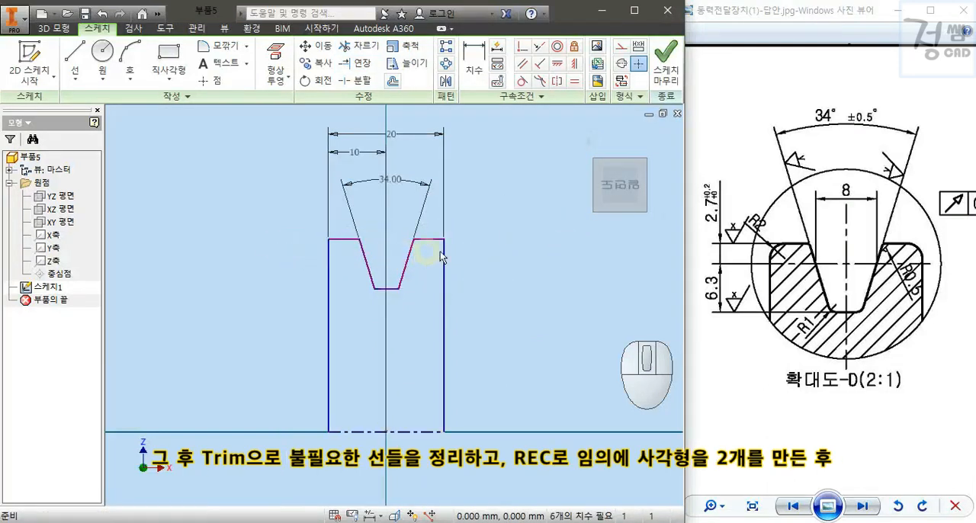
Sketch two rectangles across the profile's left and right sides below the groove, the right one reaching about 2.6 mm inward.
{"action": "left_click_drag", "start_coordinate": [920, 383], "coordinate": [713, 298]}
{"action": "left_click_drag", "start_coordinate": [867, 326], "coordinate": [773, 293]}
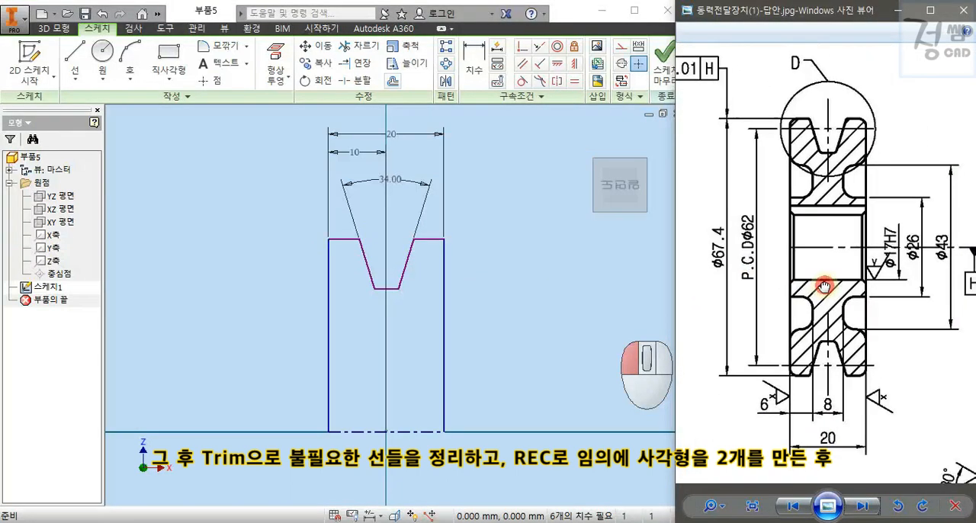
{"action": "left_click", "coordinate": [524, 264]}
{"action": "key", "text": "r"}
{"action": "key", "text": "e"}
{"action": "key", "text": "c"}
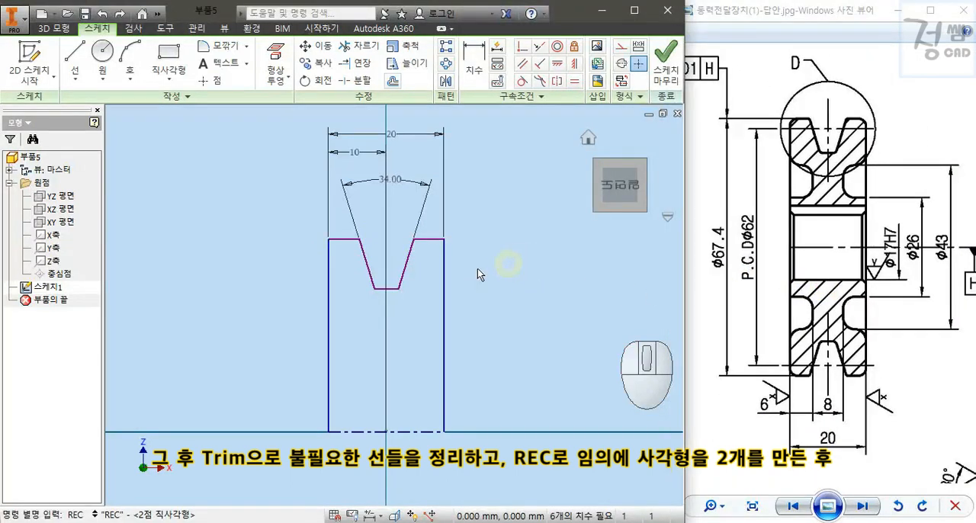
{"action": "key", "text": "Return"}
{"action": "left_click", "coordinate": [313, 288]}
{"action": "left_click", "coordinate": [345, 358]}
{"action": "left_click", "coordinate": [428, 289]}
{"action": "left_click", "coordinate": [471, 358]}
{"action": "key", "text": "Escape"}
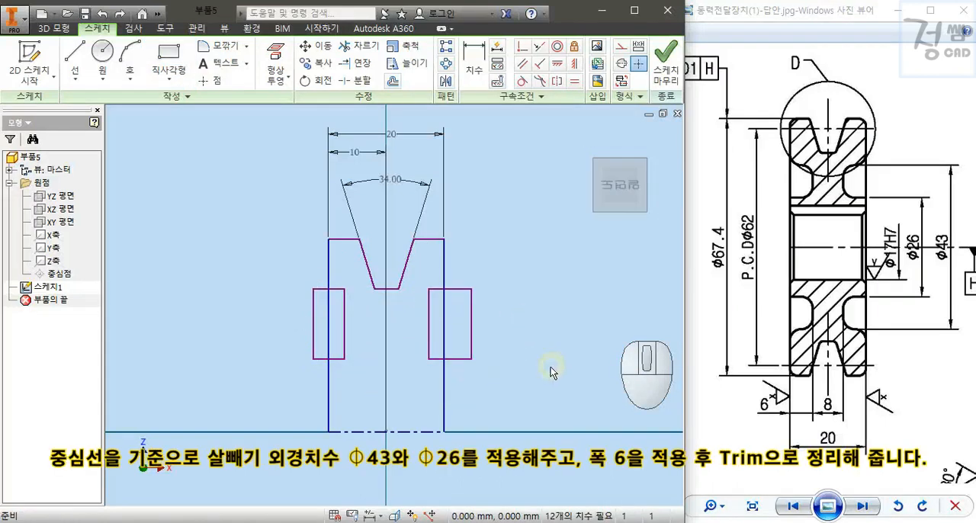
Dimension the left rectangle from the centre line, with its upper edge at Ø43 and its lower edge at Ø26.
{"action": "key", "text": "d"}
{"action": "left_click", "coordinate": [318, 292]}
{"action": "left_click", "coordinate": [241, 329]}
{"action": "type", "text": "43"}
{"action": "key", "text": "Return"}
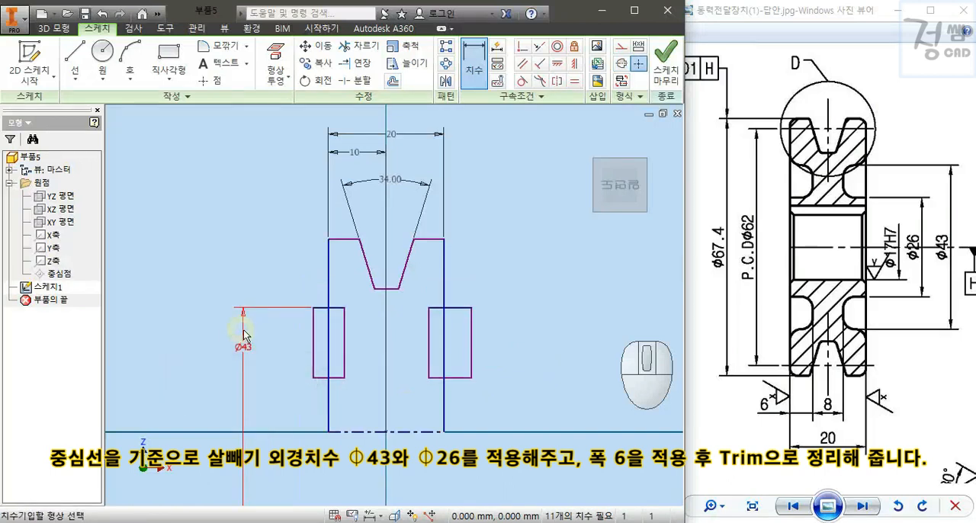
{"action": "left_click", "coordinate": [336, 378]}
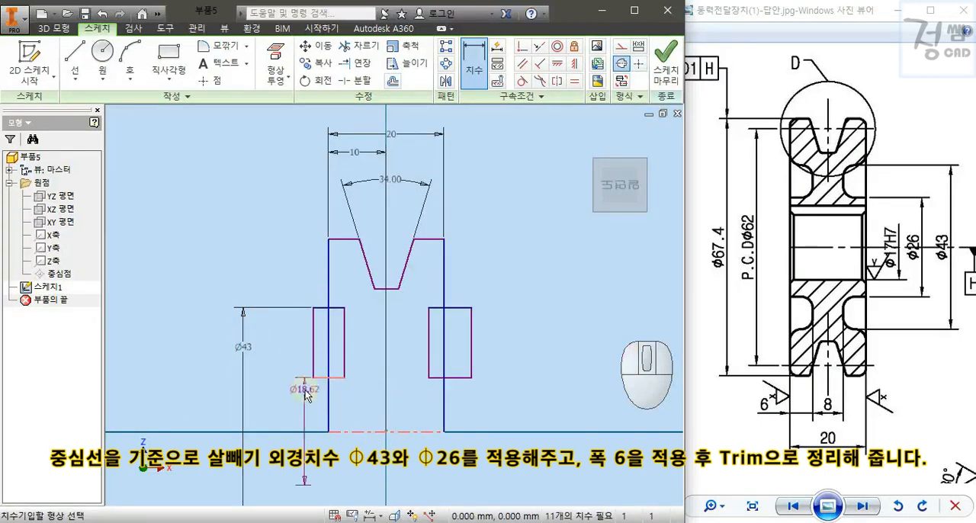
{"action": "left_click", "coordinate": [284, 393]}
{"action": "type", "text": "26"}
{"action": "key", "text": "Return"}
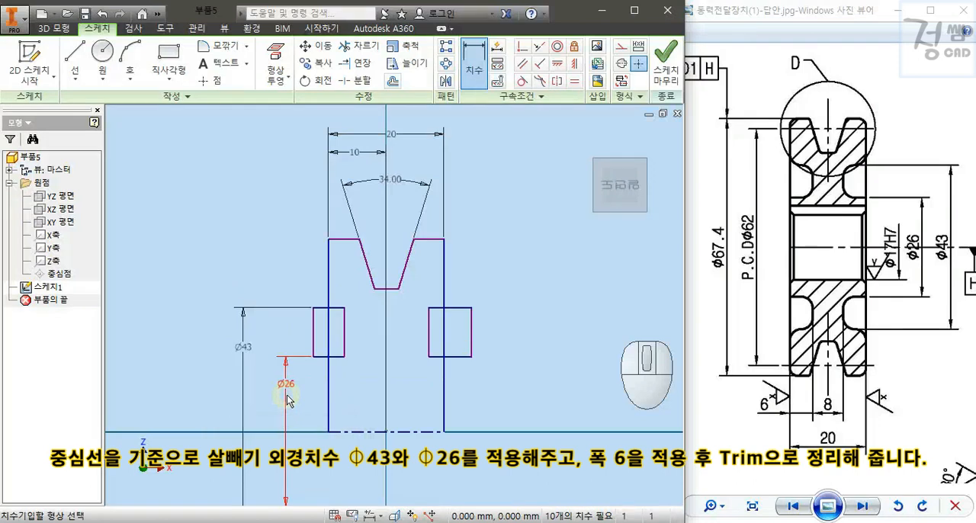
Dimension each rectangle's inner edge 6 mm inward from the adjacent outer side of the profile.
{"action": "left_click", "coordinate": [328, 379]}
{"action": "left_click", "coordinate": [344, 347]}
{"action": "left_click", "coordinate": [337, 385]}
{"action": "type", "text": "6"}
{"action": "key", "text": "Return"}
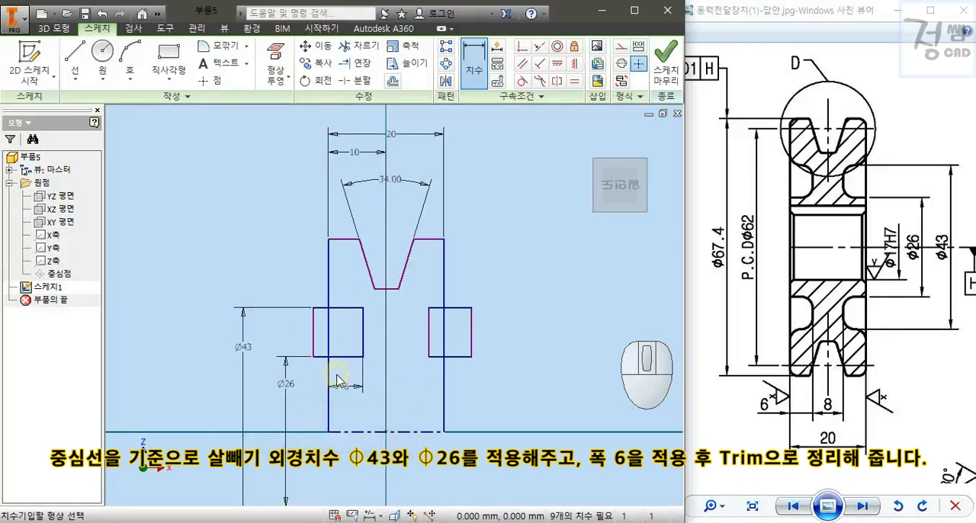
{"action": "left_click", "coordinate": [441, 342]}
{"action": "left_click", "coordinate": [424, 387]}
{"action": "type", "text": "6"}
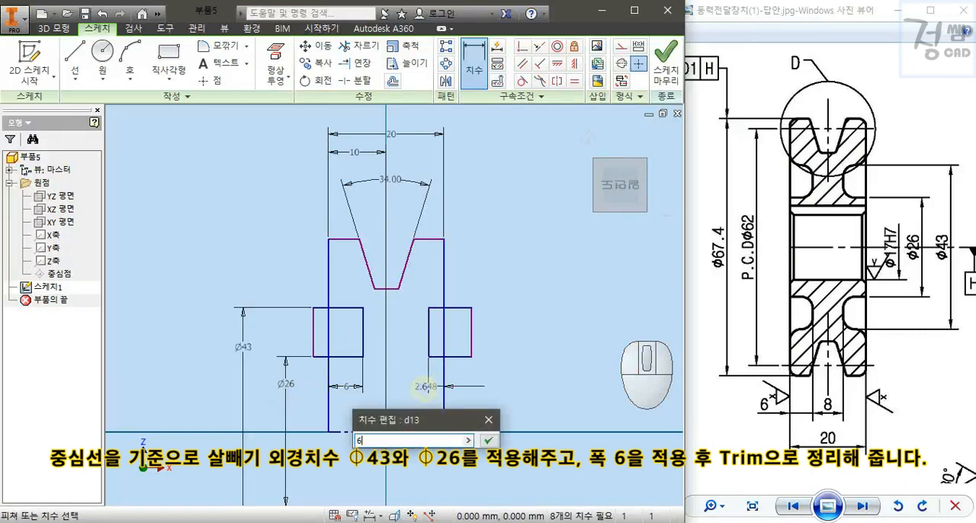
{"action": "key", "text": "Return"}
Trim the rectangle parts outside the profile and the side segments across them to leave two open recesses.
{"action": "key", "text": "x"}
{"action": "mouse_move", "coordinate": [475, 366]}
{"action": "left_mouse_down"}
{"action": "mouse_move", "coordinate": [458, 316]}
{"action": "mouse_move", "coordinate": [463, 298]}
{"action": "left_mouse_up"}
{"action": "mouse_move", "coordinate": [313, 372]}
{"action": "left_mouse_down"}
{"action": "mouse_move", "coordinate": [331, 338]}
{"action": "mouse_move", "coordinate": [319, 296]}
{"action": "left_mouse_up"}
{"action": "left_click_drag", "start_coordinate": [306, 342], "coordinate": [315, 335]}
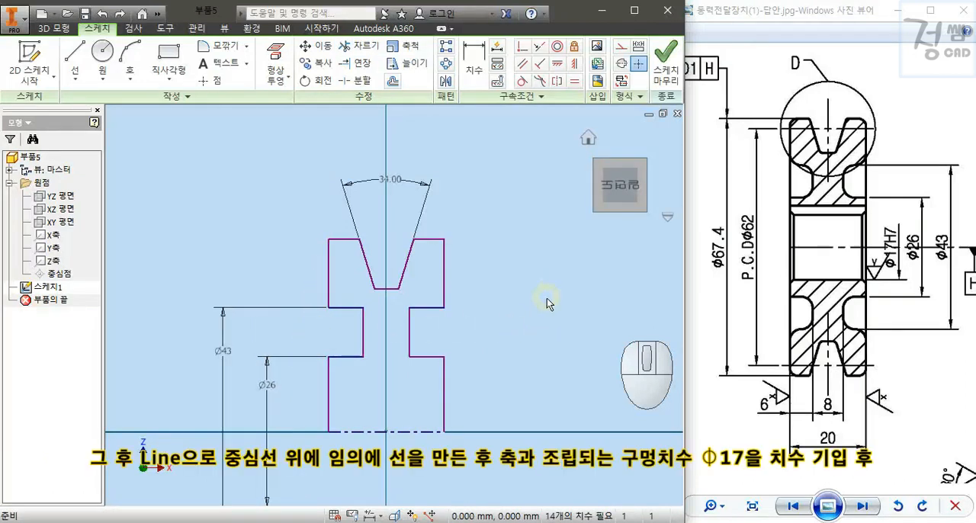
Draw a horizontal line across the hub above the centre line, extending past both sides.
{"action": "key", "text": "l"}
{"action": "left_click", "coordinate": [299, 394]}
{"action": "left_click", "coordinate": [476, 394]}
{"action": "key", "text": "Escape"}
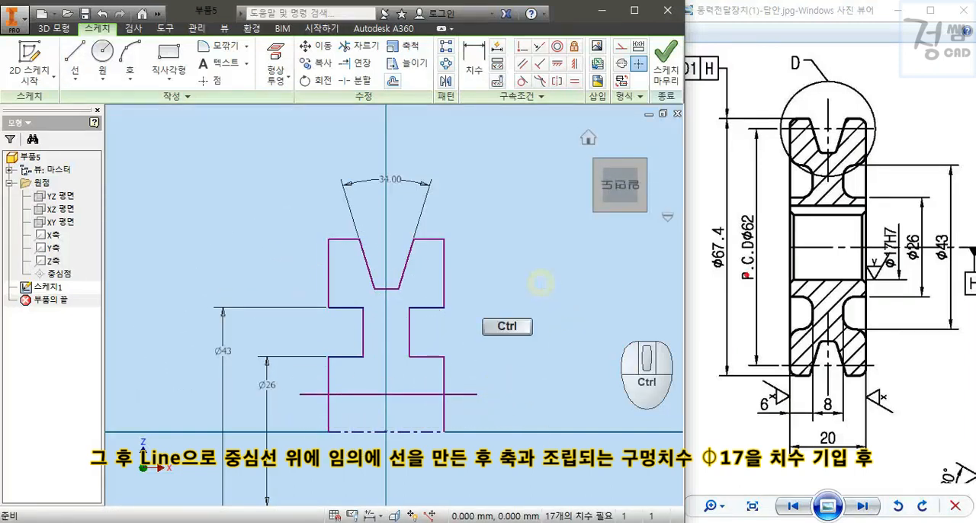
Dimension the hub's horizontal line from the centre line as a Ø17 bore.
{"action": "left_click_drag", "start_coordinate": [880, 207], "coordinate": [920, 181], "text": "ctrl"}
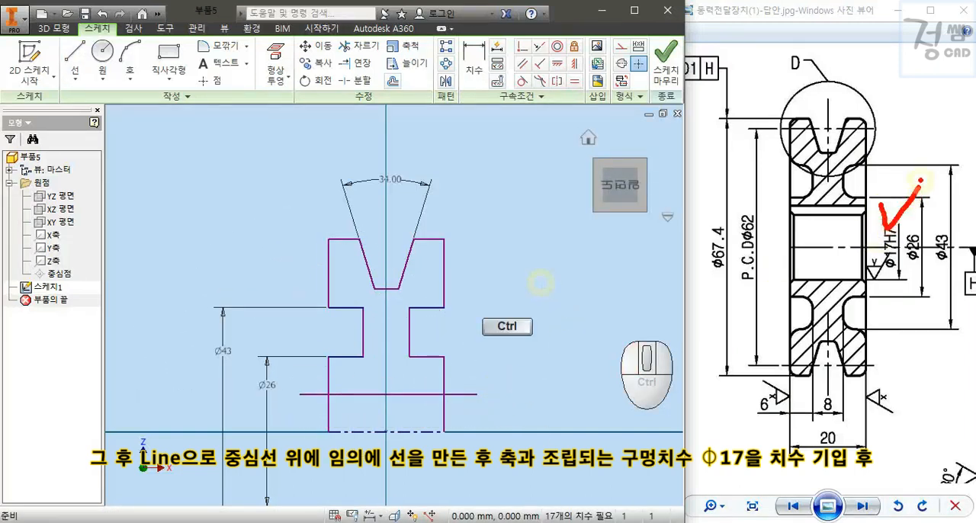
{"action": "key", "text": "d"}
{"action": "left_click", "coordinate": [438, 395]}
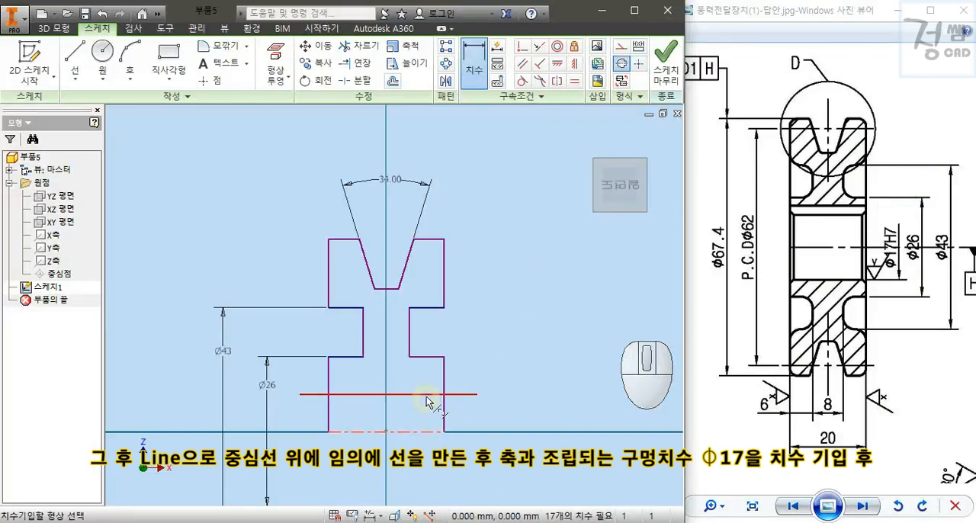
{"action": "left_click", "coordinate": [498, 396]}
{"action": "type", "text": "17"}
{"action": "key", "text": "Return"}
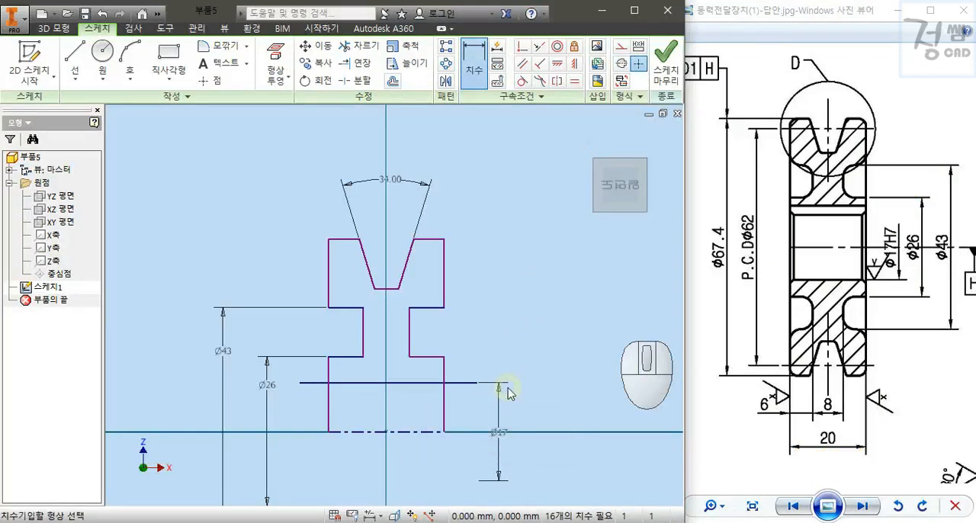
Trim the bore line's overhanging ends and the side lines below it, and finish the sketch.
{"action": "key", "text": "Escape"}
{"action": "key", "text": "x"}
{"action": "mouse_move", "coordinate": [474, 359]}
{"action": "left_mouse_down"}
{"action": "mouse_move", "coordinate": [458, 388]}
{"action": "mouse_move", "coordinate": [374, 420]}
{"action": "left_mouse_up"}
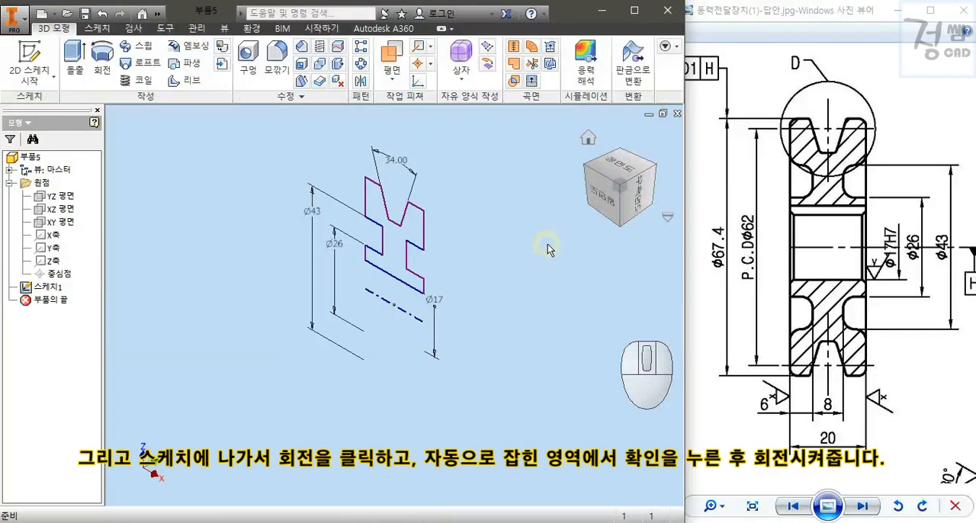
Revolve the profile a full turn around the centre line as a new solid.
{"action": "left_click", "coordinate": [102, 60]}
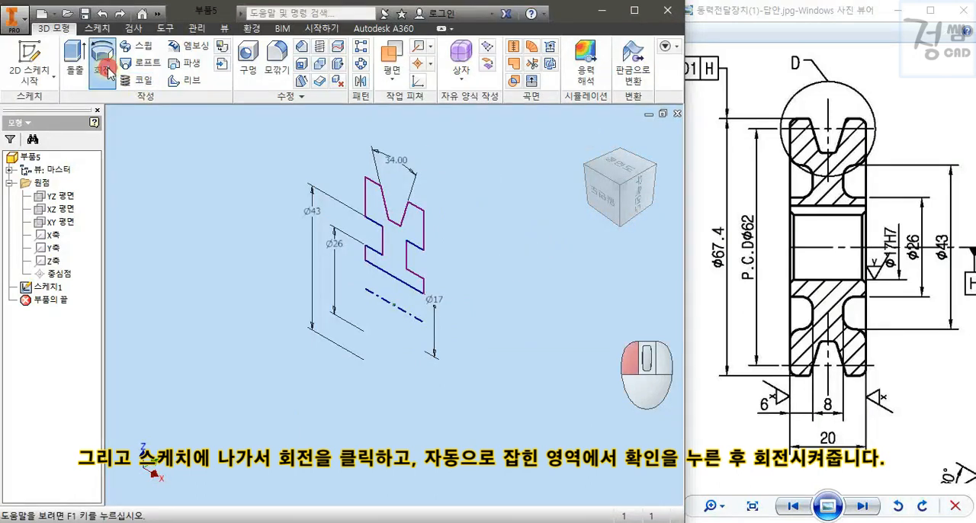
{"action": "left_click_drag", "start_coordinate": [413, 141], "coordinate": [488, 157], "text": "ctrl"}
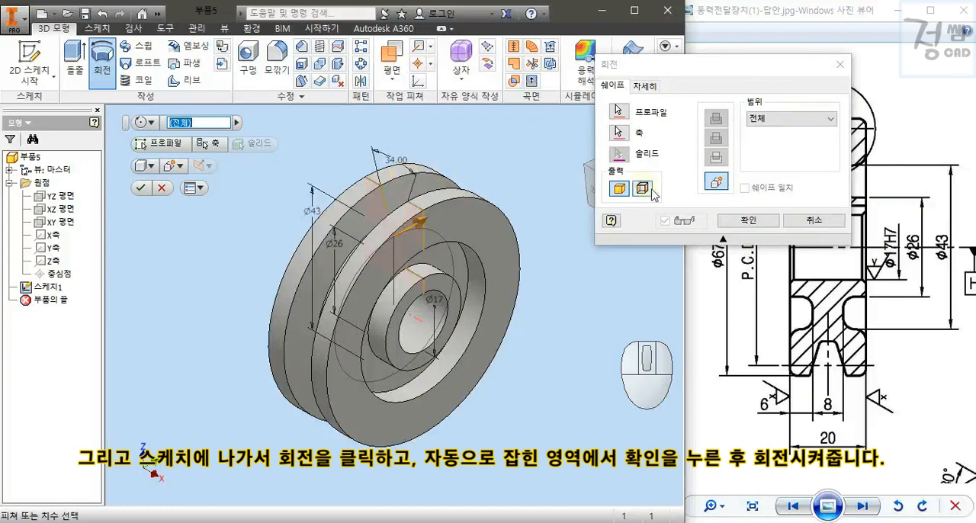
{"action": "left_click", "coordinate": [738, 221]}
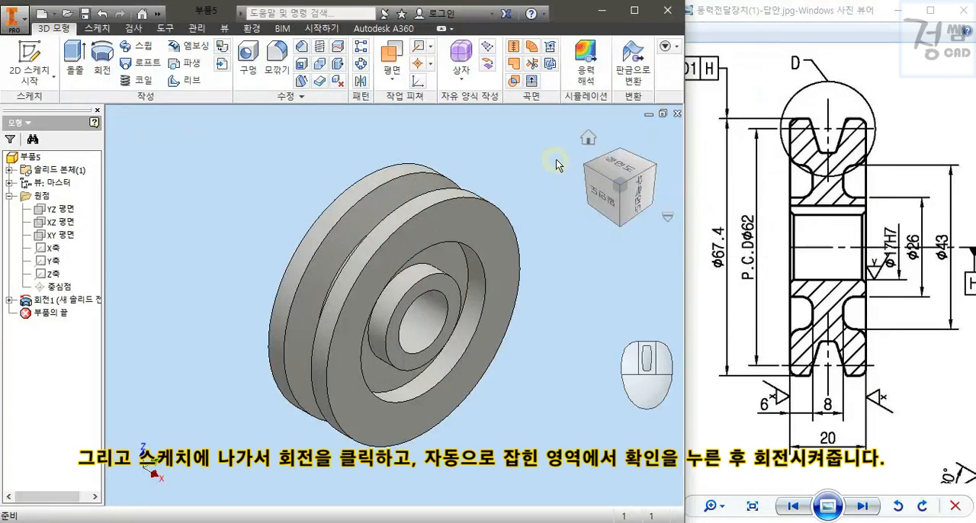
Start a sketch on the pulley's outer front face and project the bore's circular edge into it.
{"action": "left_click", "coordinate": [483, 230]}
{"action": "left_click", "coordinate": [489, 218]}
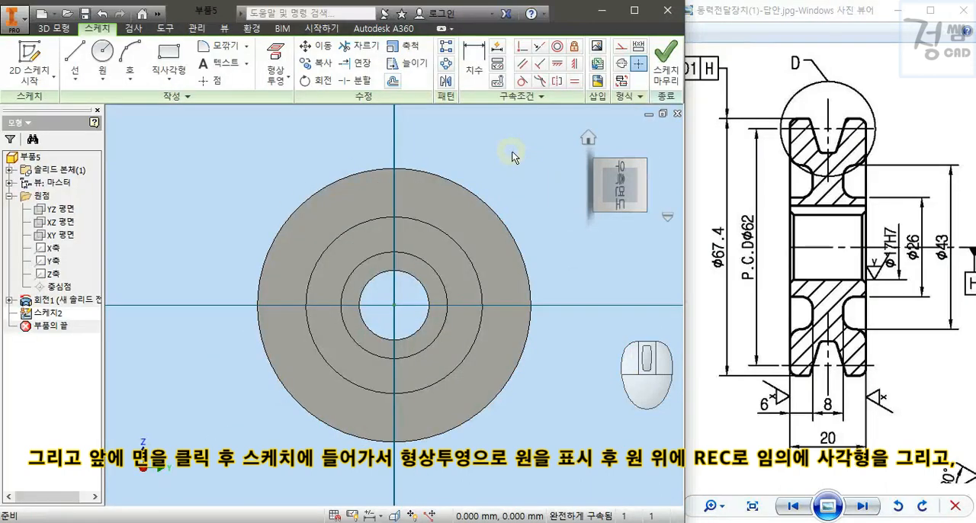
{"action": "scroll", "coordinate": [415, 271], "scroll_direction": "down", "scroll_amount": 5}
{"action": "middle_click_drag", "start_coordinate": [423, 263], "coordinate": [463, 196]}
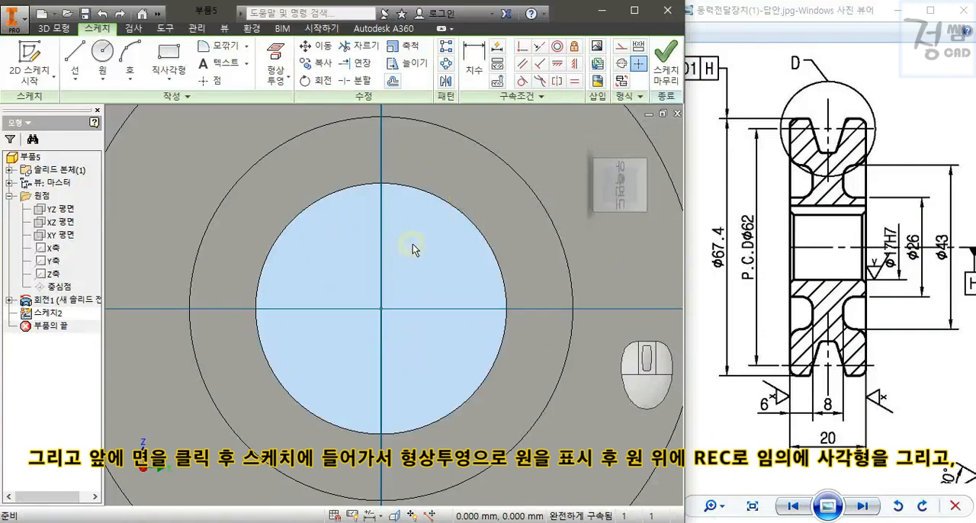
{"action": "left_click", "coordinate": [275, 68]}
{"action": "left_click", "coordinate": [387, 183]}
Draw a keyway rectangle across the top of the bore circle, its left edge about 1.5 mm from the vertical centre axis.
{"action": "type", "text": "REC"}
{"action": "key", "text": "Return"}
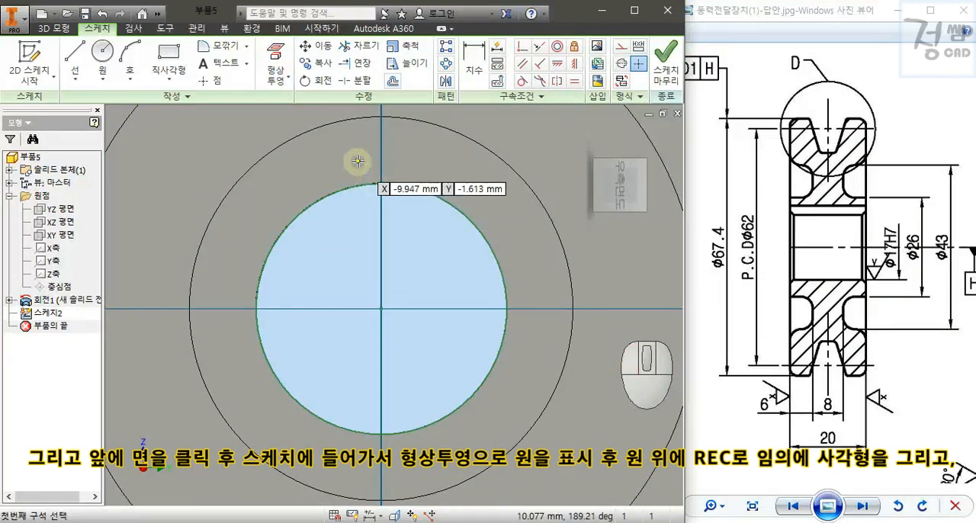
{"action": "left_click", "coordinate": [359, 161]}
{"action": "left_click", "coordinate": [402, 210]}
{"action": "key", "text": "Escape"}
Dimension the keyway rectangle's left edge 2.5 mm from the bore's vertical centre axis.
{"action": "mouse_move", "coordinate": [910, 333]}
{"action": "left_mouse_down"}
{"action": "mouse_move", "coordinate": [740, 331]}
{"action": "mouse_move", "coordinate": [860, 331]}
{"action": "mouse_move", "coordinate": [841, 332]}
{"action": "left_mouse_up"}
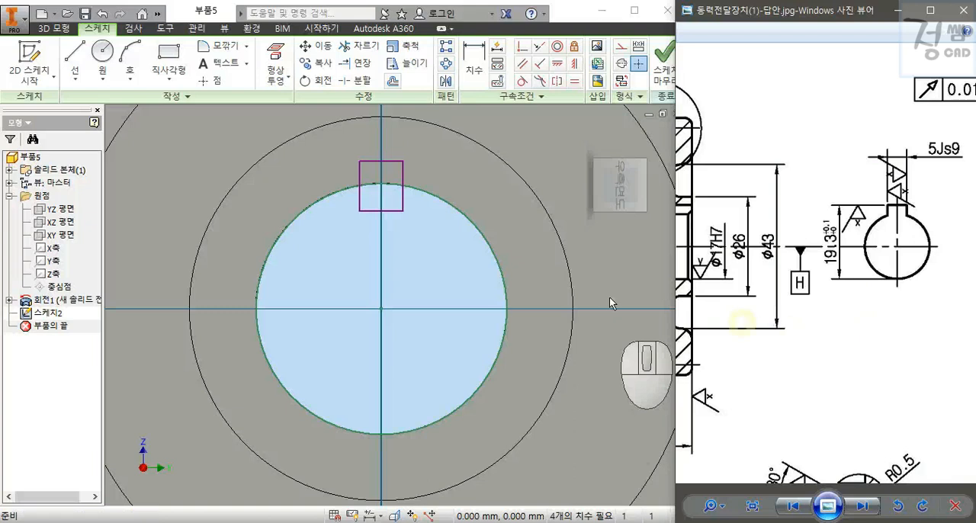
{"action": "left_click", "coordinate": [443, 249]}
{"action": "left_click", "coordinate": [362, 175]}
{"action": "left_click", "coordinate": [372, 142]}
{"action": "type", "text": "2."}
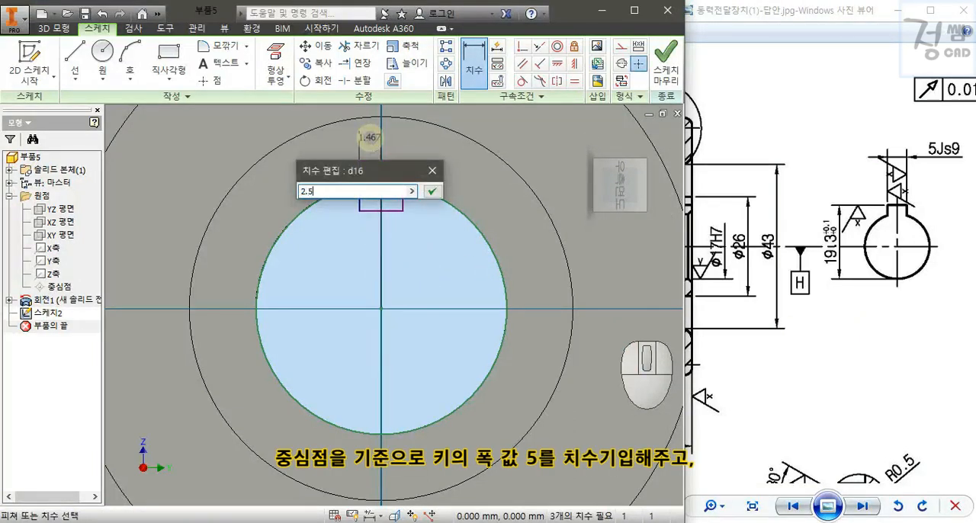
{"action": "type", "text": "5"}
{"action": "key", "text": "Return"}
Dimension the keyway rectangle's top edge to a width of 5 mm.
{"action": "left_click", "coordinate": [373, 161]}
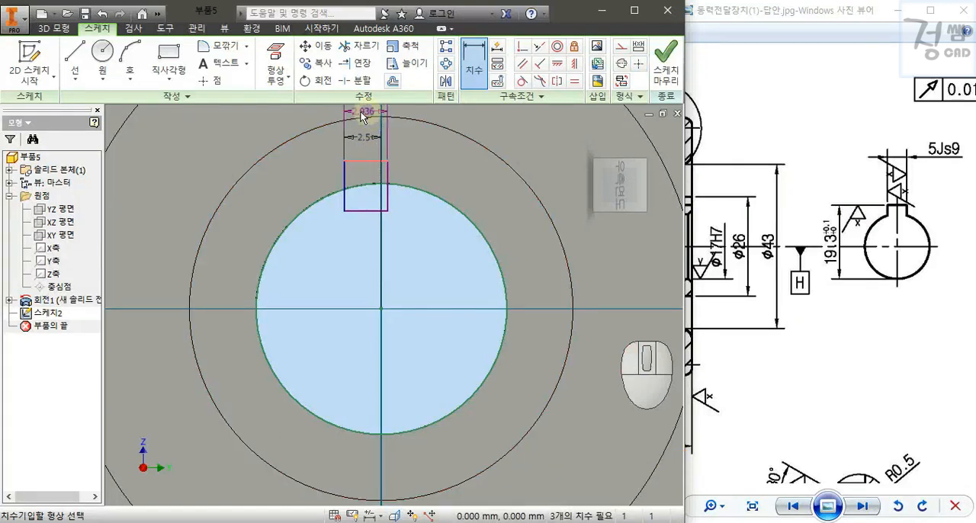
{"action": "middle_click_drag", "start_coordinate": [365, 110], "coordinate": [347, 168]}
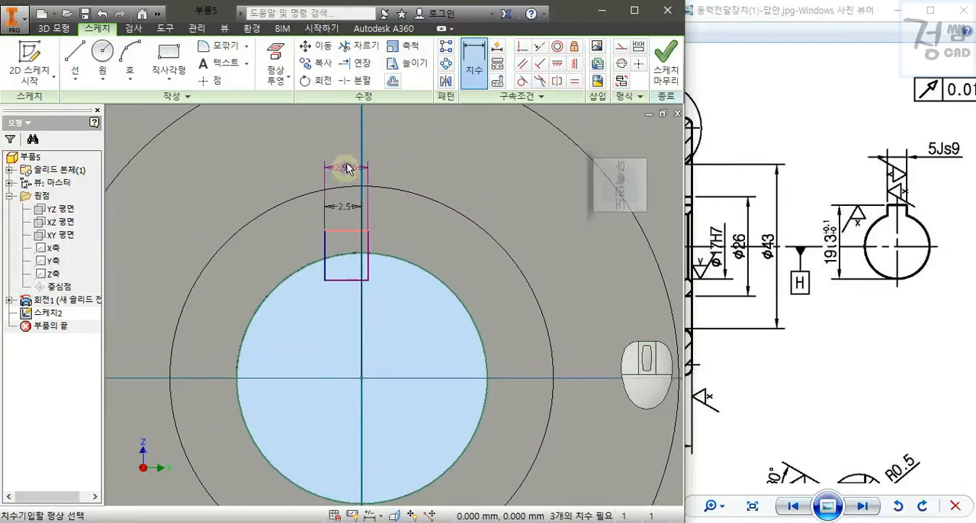
{"action": "left_click", "coordinate": [347, 165]}
{"action": "type", "text": "5"}
{"action": "key", "text": "Return"}
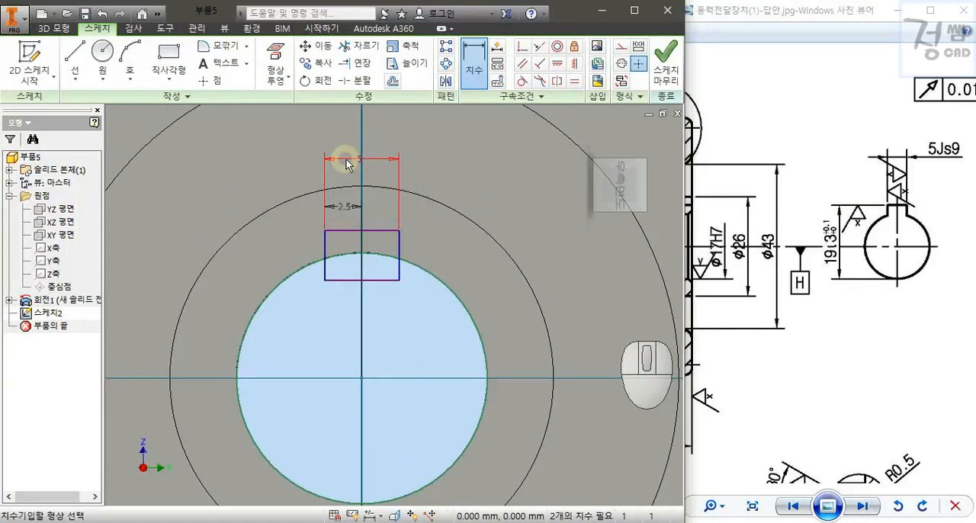
Dimension the height from the bore circle's lowest point to the rectangle's top edge as 19.3 mm.
{"action": "middle_click_drag", "start_coordinate": [506, 196], "coordinate": [505, 160]}
{"action": "key", "text": "Escape"}
{"action": "key", "text": "d"}
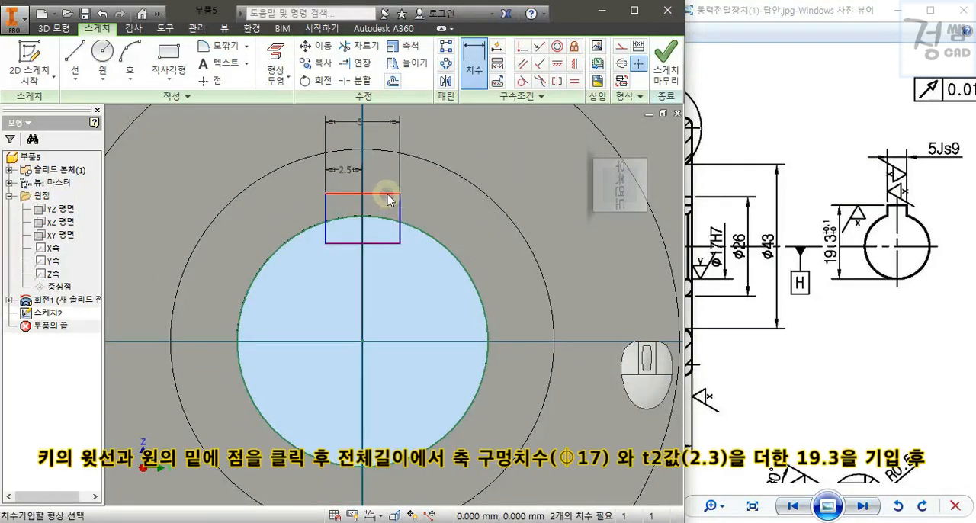
{"action": "left_click", "coordinate": [381, 436]}
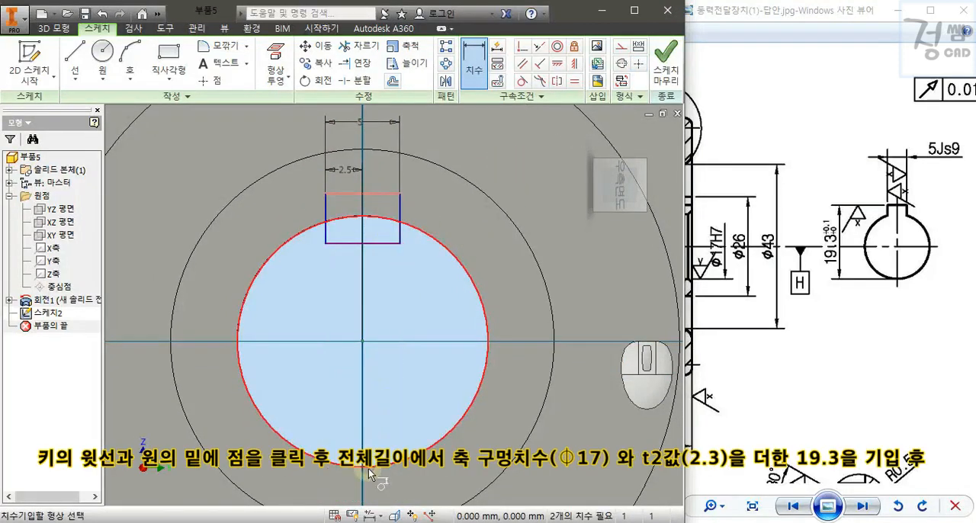
{"action": "left_click", "coordinate": [507, 323]}
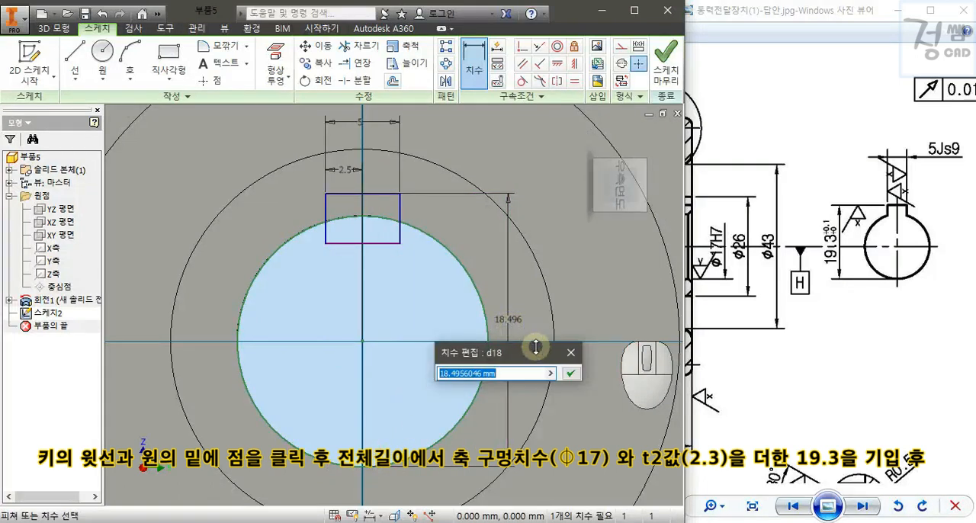
{"action": "left_click_drag", "start_coordinate": [535, 350], "coordinate": [538, 355]}
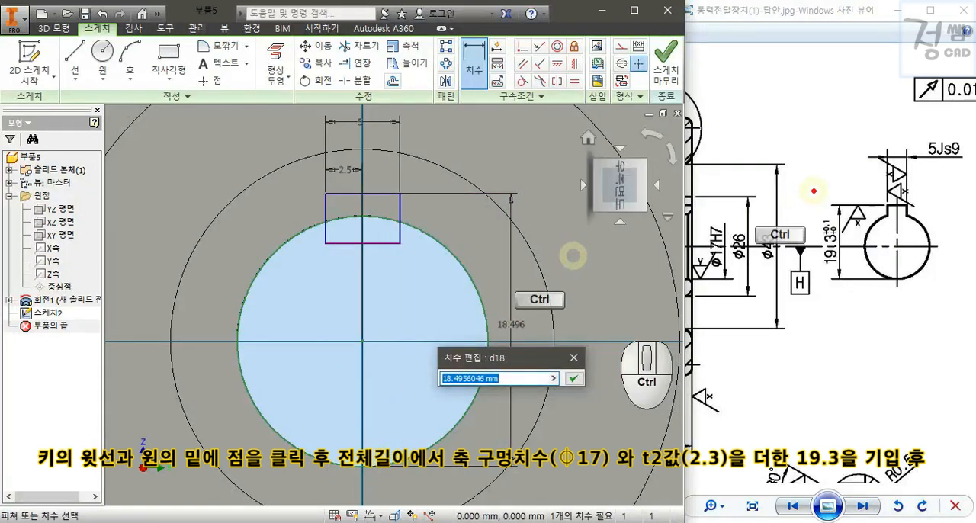
{"action": "left_click_drag", "start_coordinate": [812, 189], "coordinate": [851, 302], "text": "ctrl"}
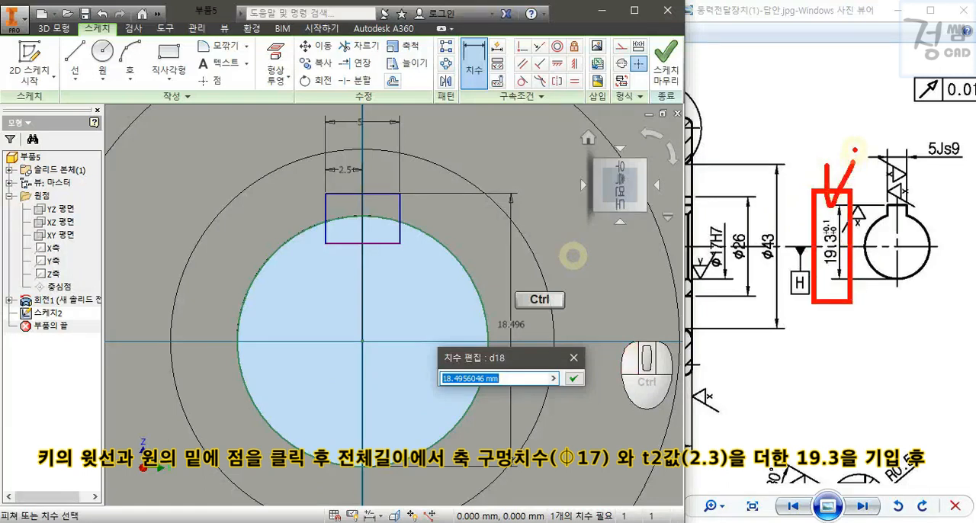
{"action": "key", "text": "Escape"}
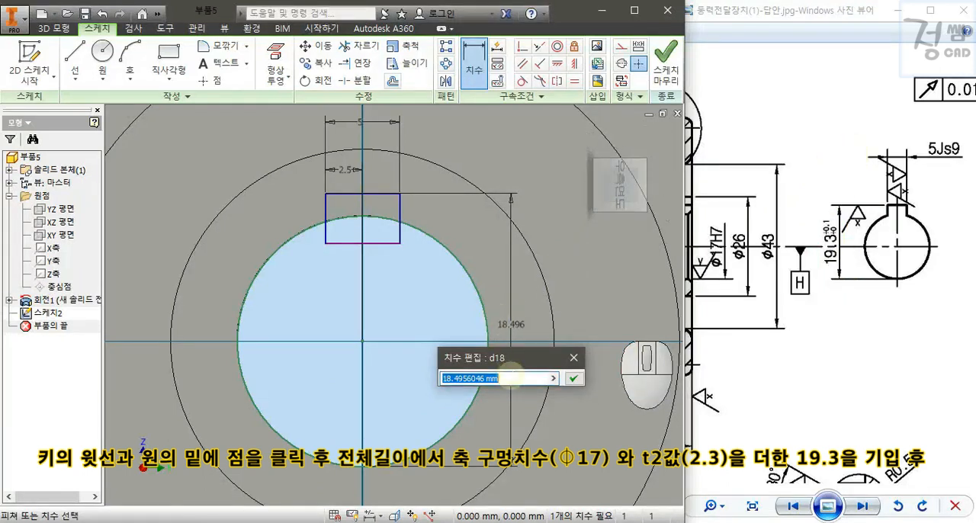
{"action": "key", "text": "Return"}
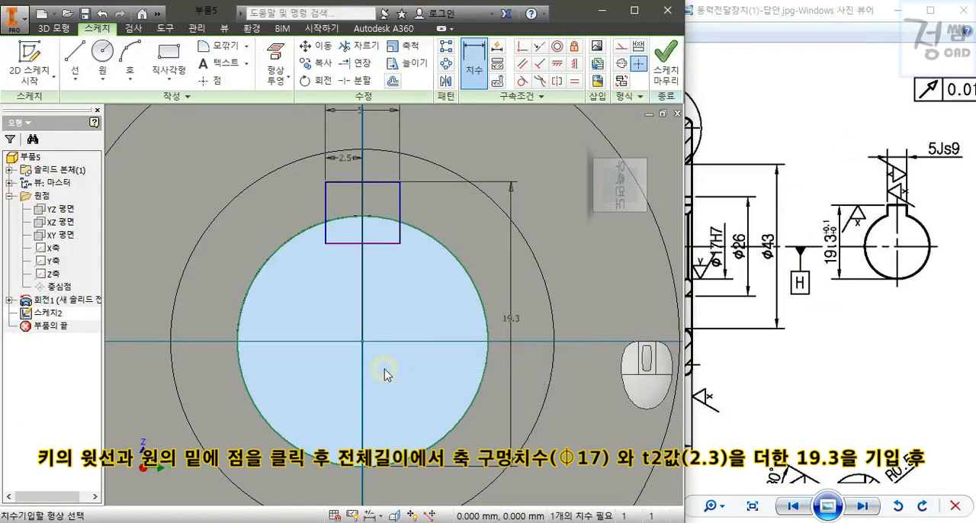
Finish the sketch and extrude the keyway region as a 38.5 mm cut through the pulley hub.
{"action": "key", "text": "s"}
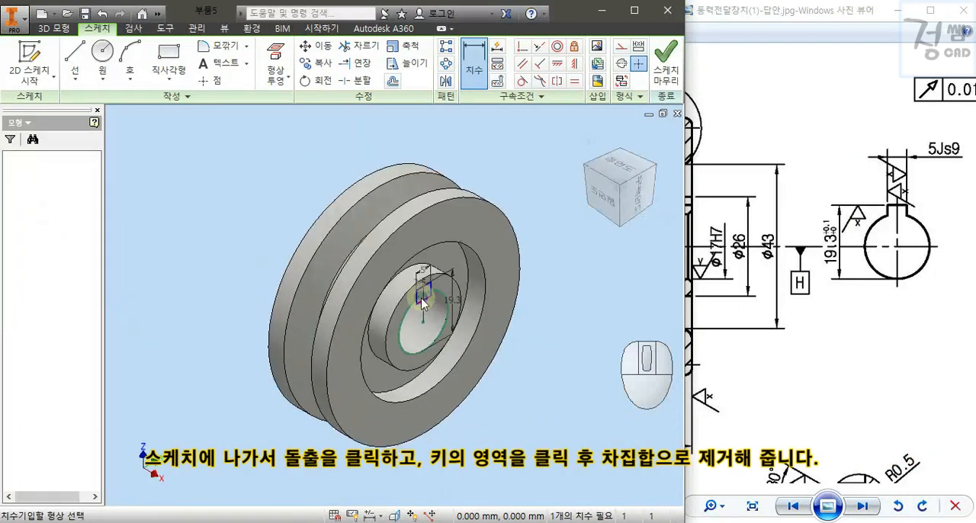
{"action": "scroll", "coordinate": [551, 292], "scroll_direction": "up", "scroll_amount": 3}
{"action": "middle_click_drag", "start_coordinate": [524, 294], "coordinate": [625, 291]}
{"action": "key", "text": "e"}
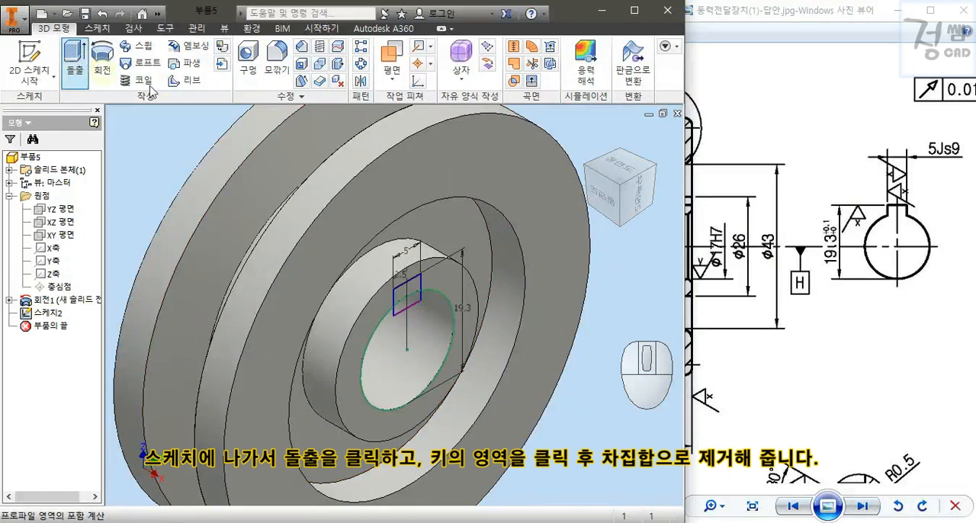
{"action": "left_click", "coordinate": [417, 290]}
{"action": "left_click", "coordinate": [489, 106]}
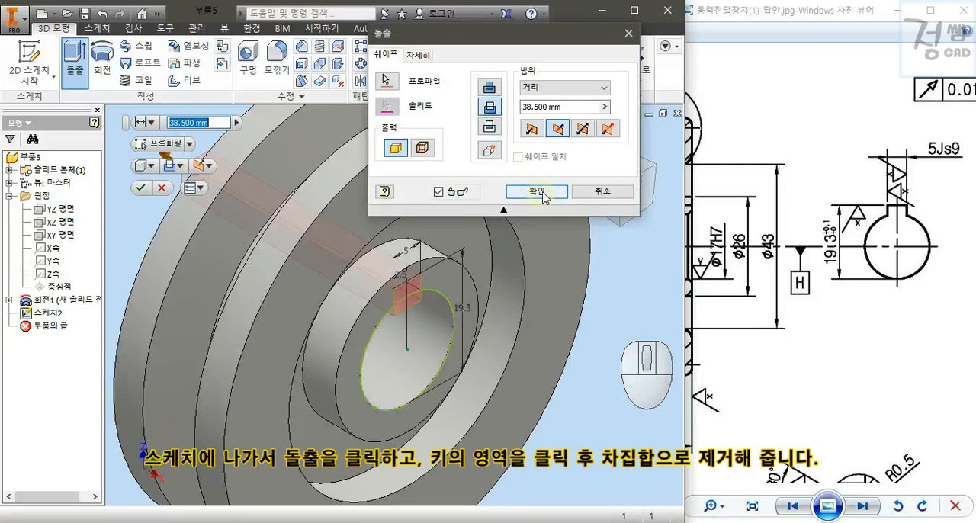
{"action": "left_click", "coordinate": [541, 191]}
{"action": "scroll", "coordinate": [564, 297], "scroll_direction": "down", "scroll_amount": 3}
{"action": "middle_click_drag", "start_coordinate": [556, 290], "coordinate": [550, 321], "text": "shift"}
{"action": "key", "text": "F6"}
Check the groove radii in enlarged detail D of the reference drawing and start a fillet with 2 mm on both outer rim edges.
{"action": "left_click_drag", "start_coordinate": [738, 237], "coordinate": [858, 258]}
{"action": "left_click_drag", "start_coordinate": [735, 229], "coordinate": [892, 291]}
{"action": "left_click_drag", "start_coordinate": [771, 246], "coordinate": [920, 268]}
{"action": "mouse_move", "coordinate": [804, 263]}
{"action": "left_mouse_down"}
{"action": "mouse_move", "coordinate": [840, 288]}
{"action": "mouse_move", "coordinate": [843, 426]}
{"action": "left_mouse_up"}
{"action": "scroll", "coordinate": [830, 333], "scroll_direction": "up", "scroll_amount": 2}
{"action": "left_click", "coordinate": [514, 165]}
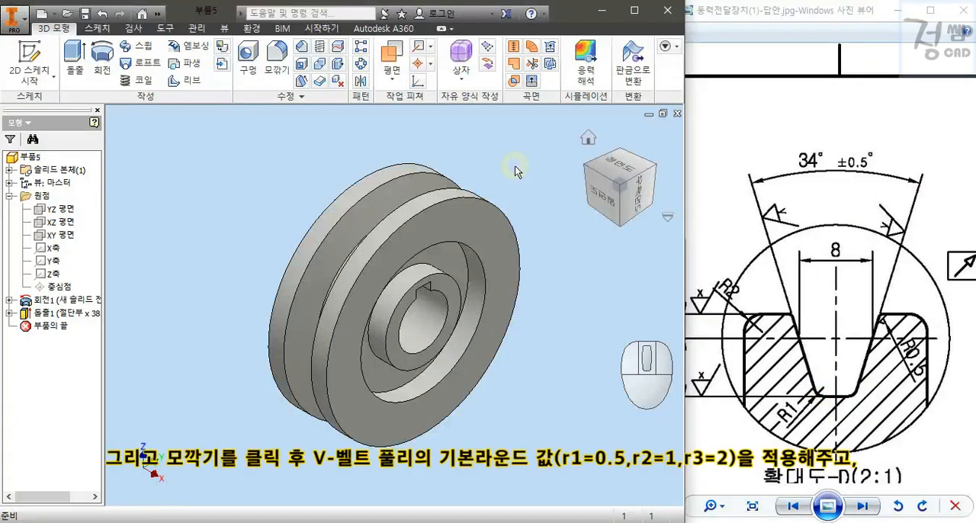
{"action": "left_click", "coordinate": [277, 61]}
{"action": "key", "text": "ctrl+2"}
{"action": "left_click_drag", "start_coordinate": [662, 267], "coordinate": [935, 439], "text": "ctrl"}
{"action": "left_click_drag", "start_coordinate": [830, 242], "coordinate": [835, 296]}
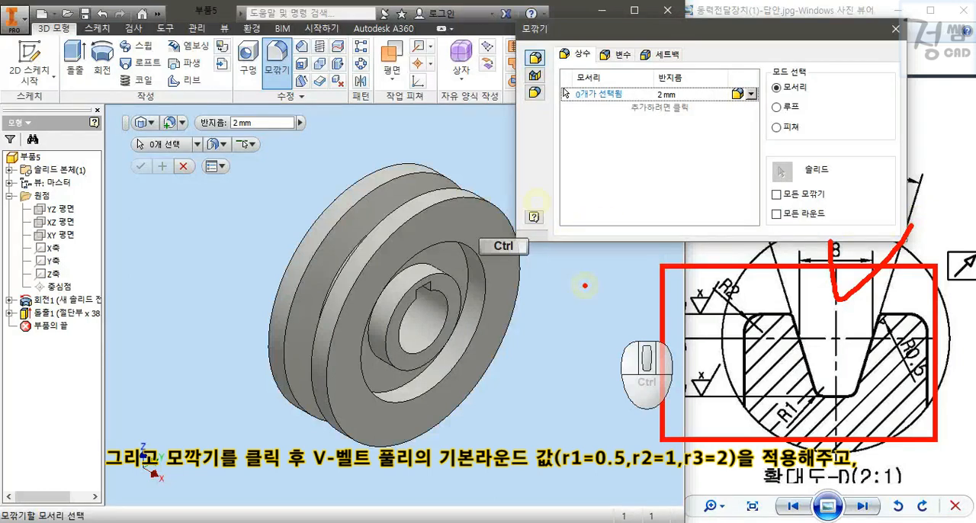
{"action": "key", "text": "Escape"}
{"action": "left_click", "coordinate": [451, 191]}
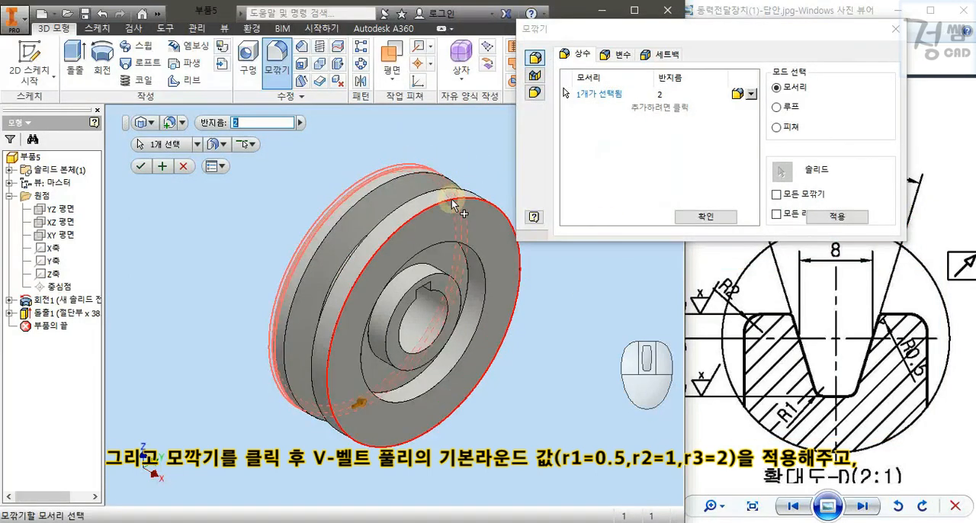
{"action": "left_click", "coordinate": [451, 199]}
{"action": "scroll", "coordinate": [406, 179], "scroll_direction": "up", "scroll_amount": 3}
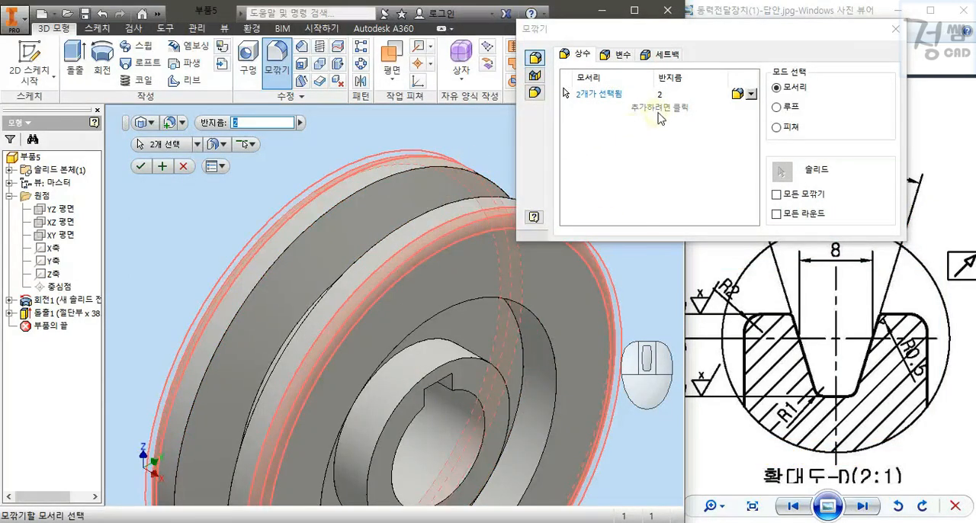
Add a second fillet set with a 0.5 mm radius on the two upper edges of the V-groove.
{"action": "left_click", "coordinate": [659, 111]}
{"action": "left_click", "coordinate": [407, 170]}
{"action": "left_click", "coordinate": [436, 211]}
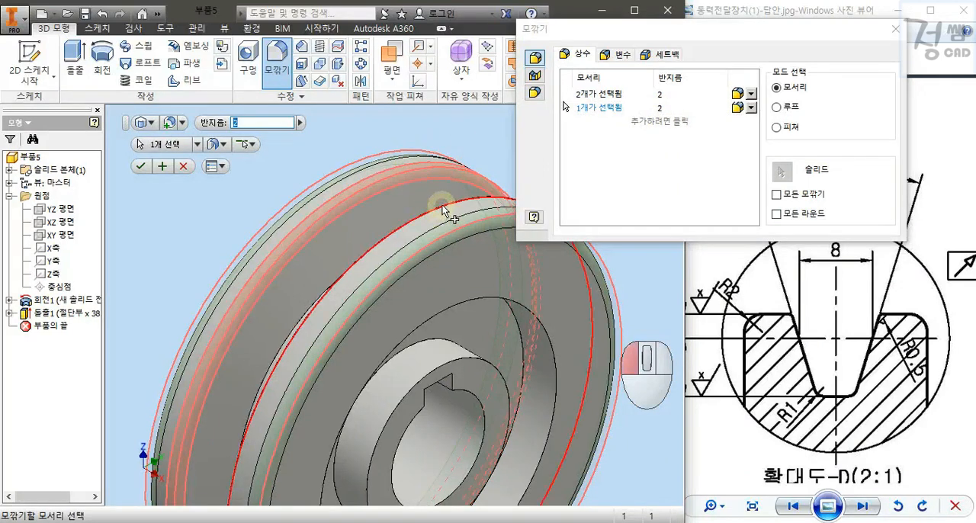
{"action": "left_click", "coordinate": [680, 108]}
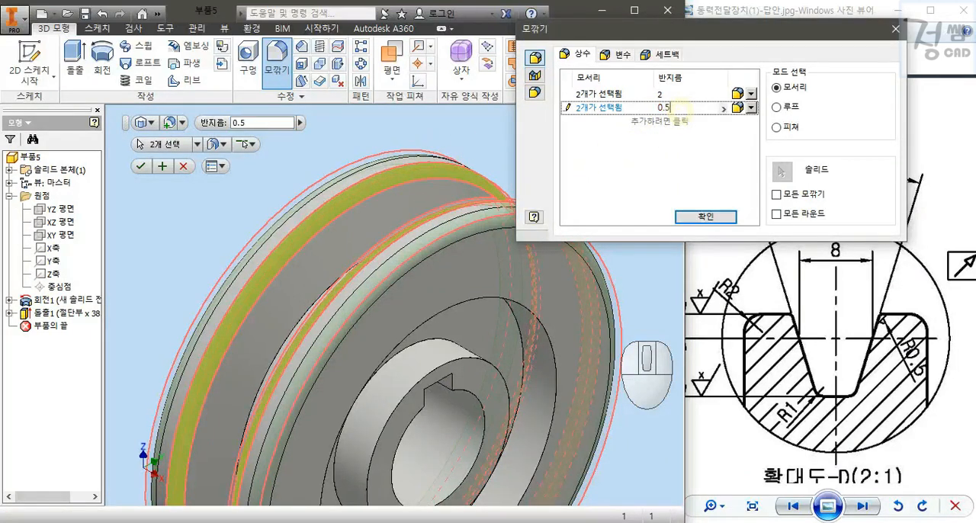
Add a 1 mm fillet set on the two bottom edges of the V-groove and apply all the fillets.
{"action": "left_click", "coordinate": [671, 120]}
{"action": "middle_click_drag", "start_coordinate": [429, 178], "coordinate": [481, 259], "text": "shift"}
{"action": "left_click", "coordinate": [452, 247]}
{"action": "left_click", "coordinate": [487, 260]}
{"action": "left_click", "coordinate": [669, 122]}
{"action": "type", "text": "1"}
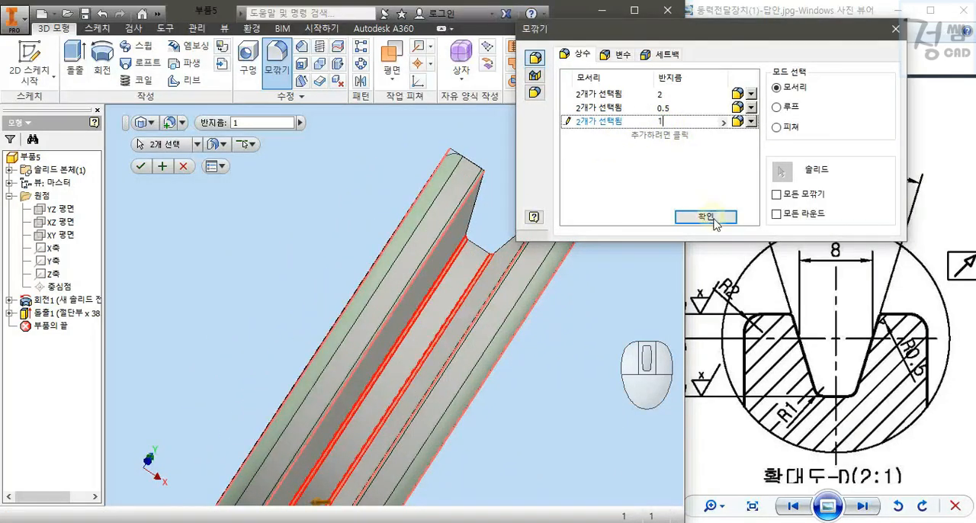
{"action": "left_click", "coordinate": [713, 220]}
{"action": "key", "text": "F6"}
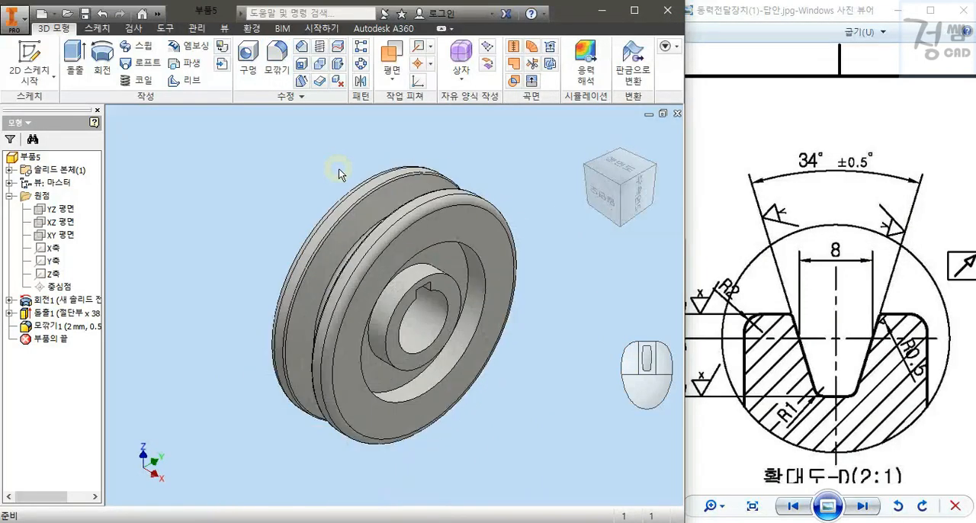
Fillet the four inner corner edges of the web recesses on both sides of the pulley with a 3 mm radius.
{"action": "left_click_drag", "start_coordinate": [931, 404], "coordinate": [716, 292]}
{"action": "mouse_move", "coordinate": [826, 327]}
{"action": "left_mouse_down"}
{"action": "mouse_move", "coordinate": [721, 279]}
{"action": "mouse_move", "coordinate": [729, 261]}
{"action": "left_mouse_up"}
{"action": "left_click", "coordinate": [516, 175]}
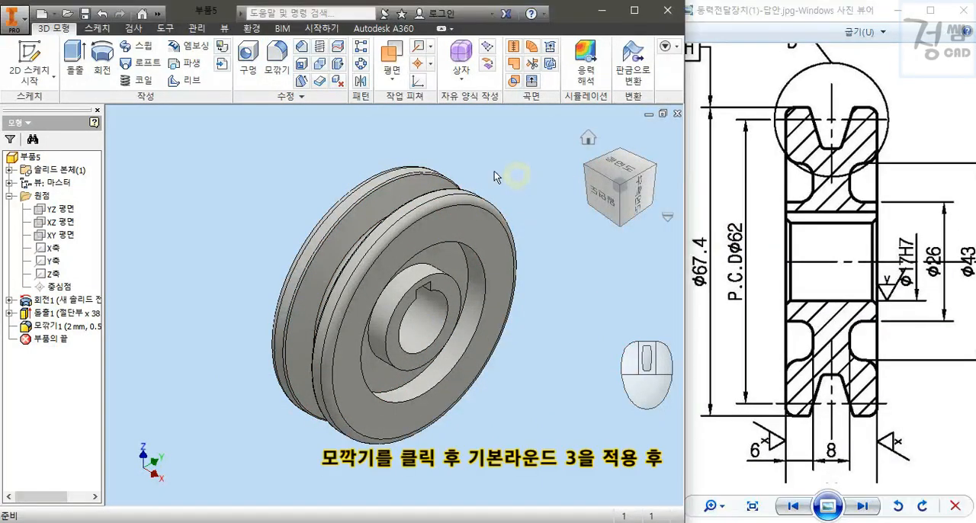
{"action": "left_click", "coordinate": [276, 57]}
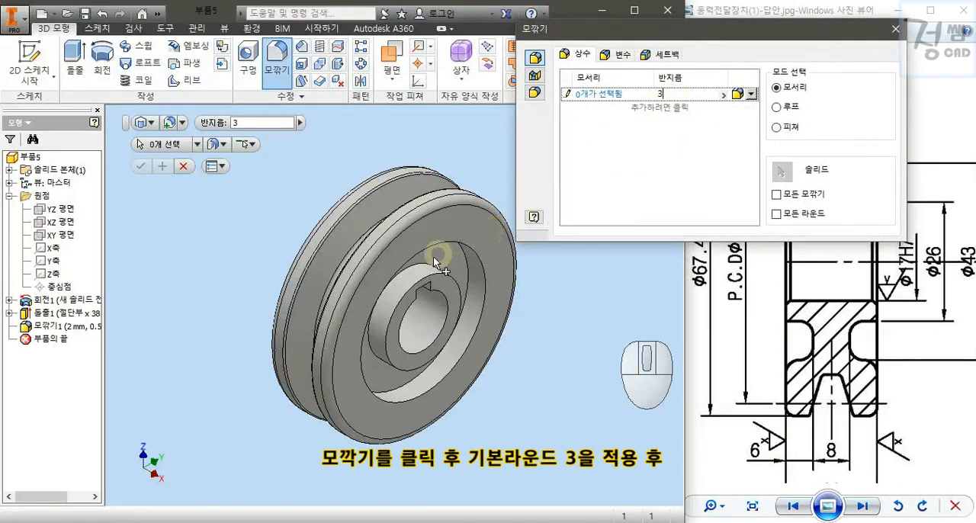
{"action": "left_click", "coordinate": [461, 263]}
{"action": "left_click", "coordinate": [415, 271]}
{"action": "middle_click_drag", "start_coordinate": [415, 270], "coordinate": [381, 285], "text": "shift"}
{"action": "left_click", "coordinate": [395, 222]}
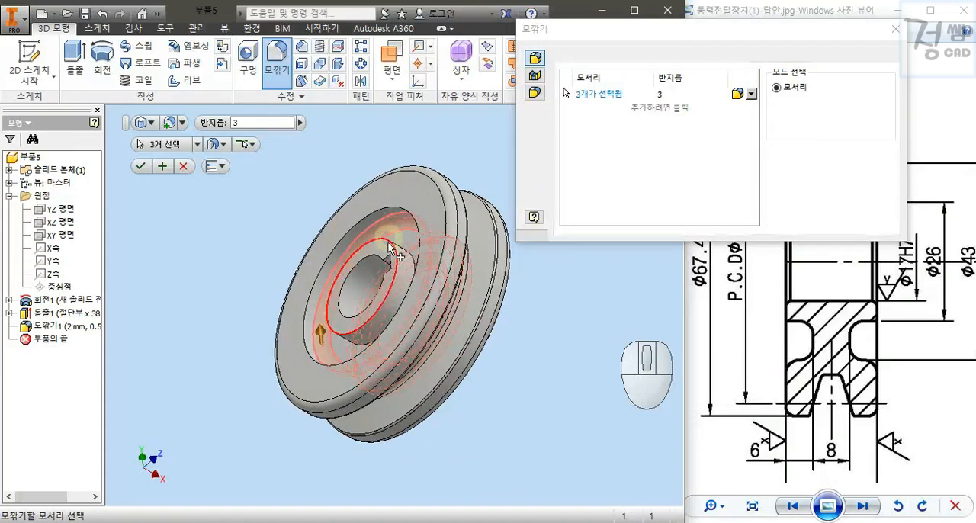
{"action": "middle_click_drag", "start_coordinate": [394, 245], "coordinate": [388, 264], "text": "shift"}
{"action": "left_click", "coordinate": [388, 265]}
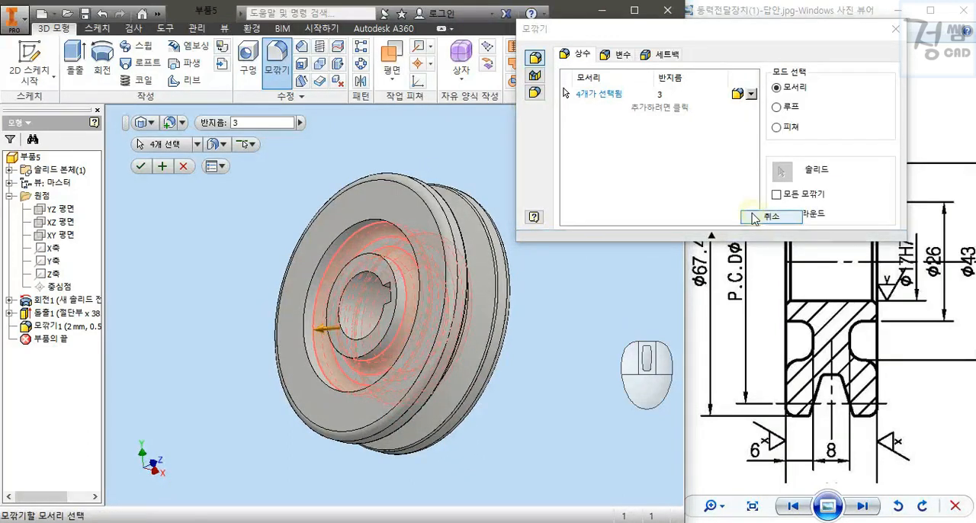
{"action": "left_click", "coordinate": [719, 217]}
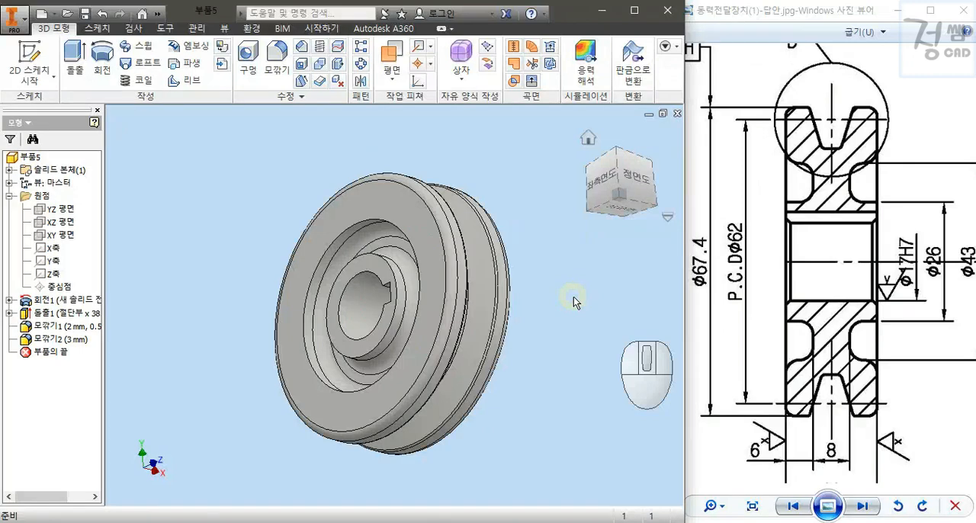
Chamfer the bore's circular edges on both hub faces by 1 mm.
{"action": "key", "text": "F6"}
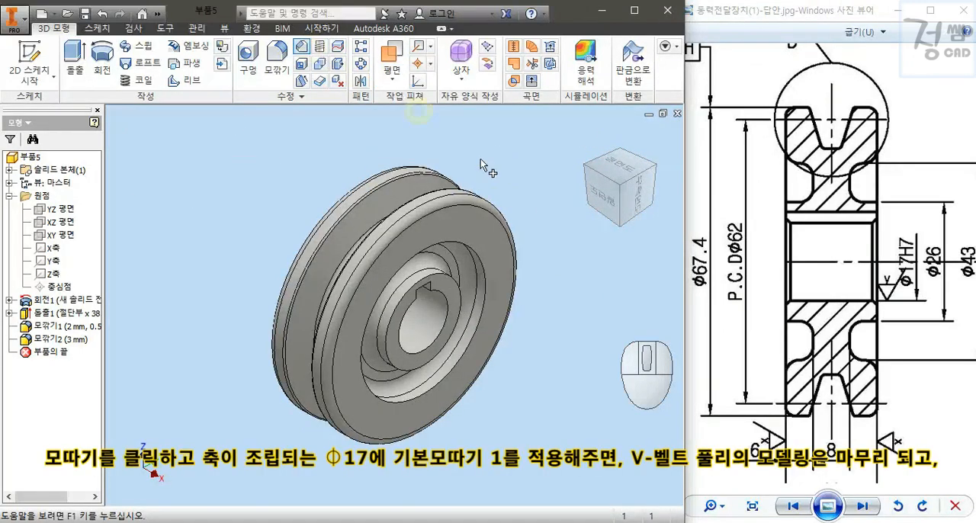
{"action": "left_click", "coordinate": [443, 302]}
{"action": "middle_click_drag", "start_coordinate": [424, 349], "coordinate": [404, 293], "text": "shift"}
{"action": "left_click", "coordinate": [820, 104]}
{"action": "type", "text": "1"}
{"action": "left_click", "coordinate": [690, 155]}
{"action": "key", "text": "F6"}
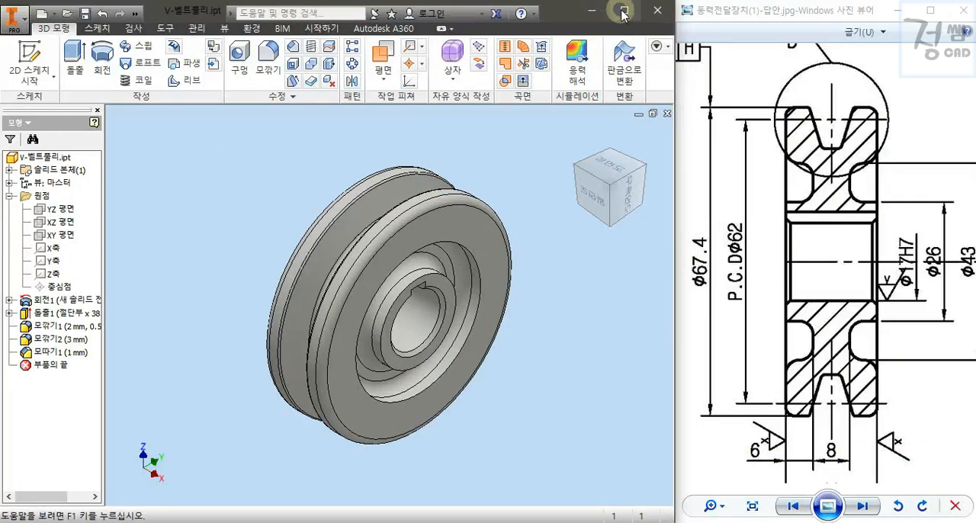
Maximise the modelling window and save the finished pulley part V-벨트풀리.ipt.
{"action": "left_click", "coordinate": [624, 14]}
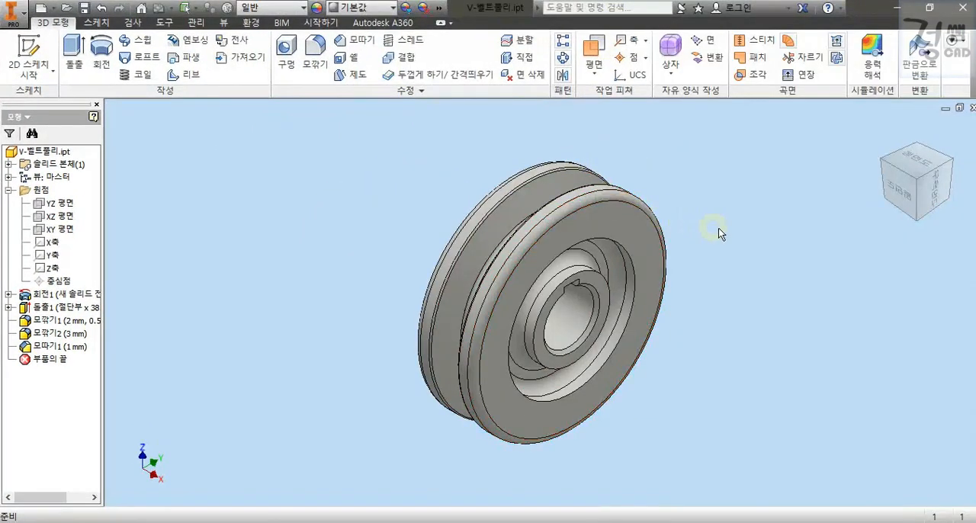
{"action": "left_click", "coordinate": [84, 9]}
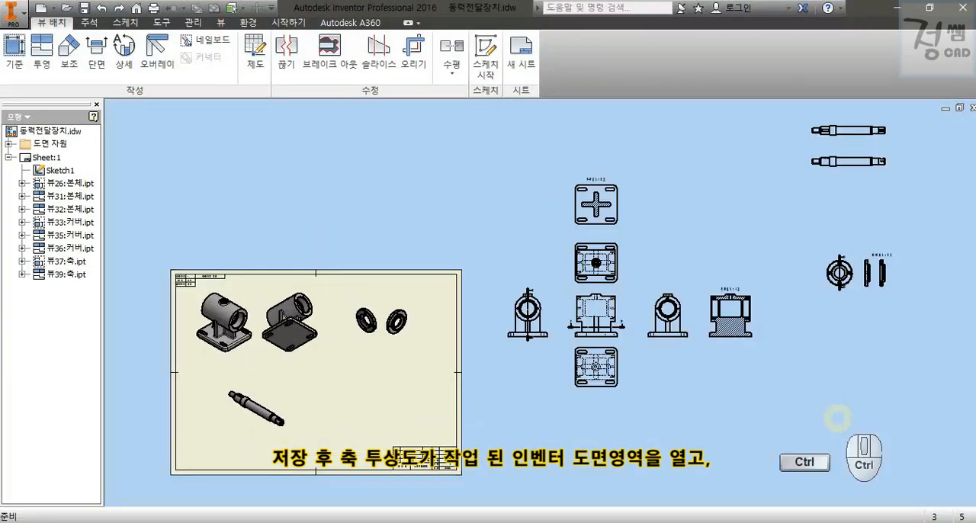
{"action": "left_click_drag", "start_coordinate": [466, 142], "coordinate": [595, 130]}
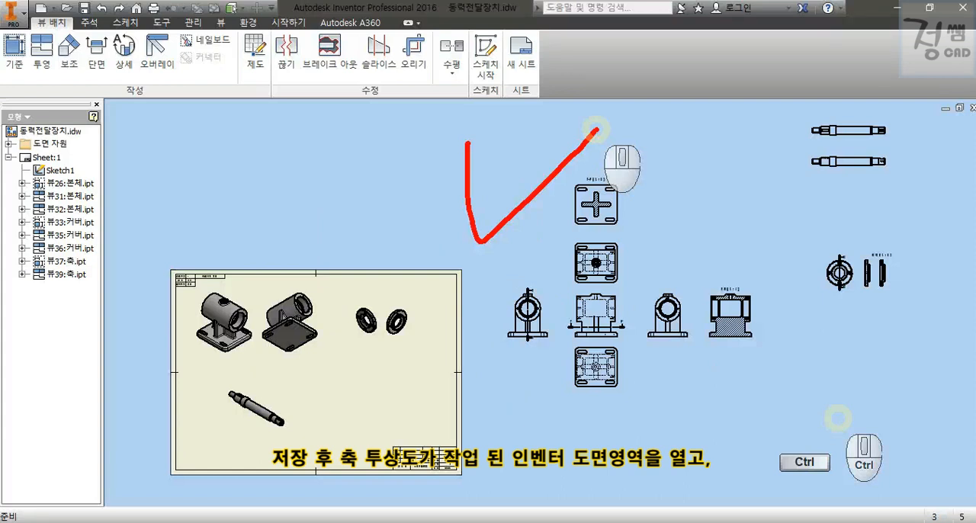
Start a base view of the pulley part V-벨트풀리.ipt from the 동력전달장치 folder.
{"action": "left_click", "coordinate": [14, 54]}
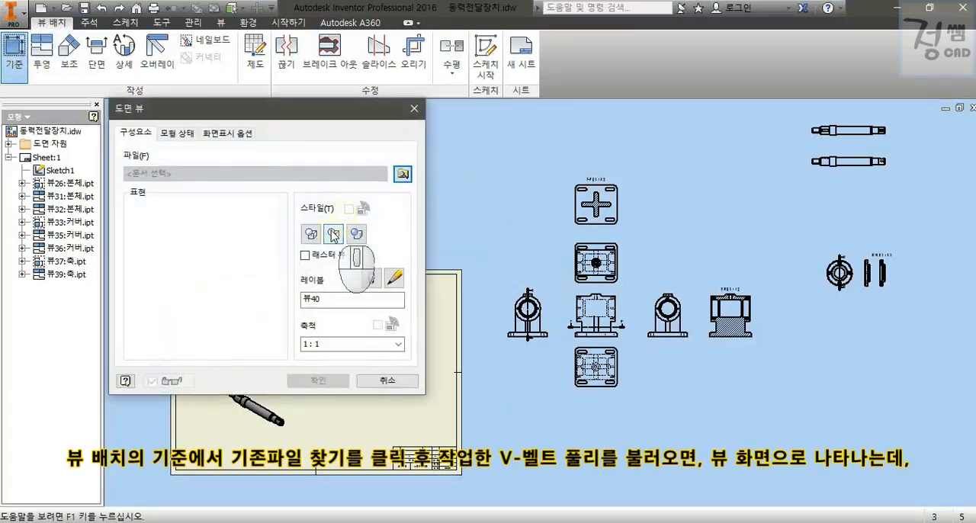
{"action": "left_click", "coordinate": [402, 174]}
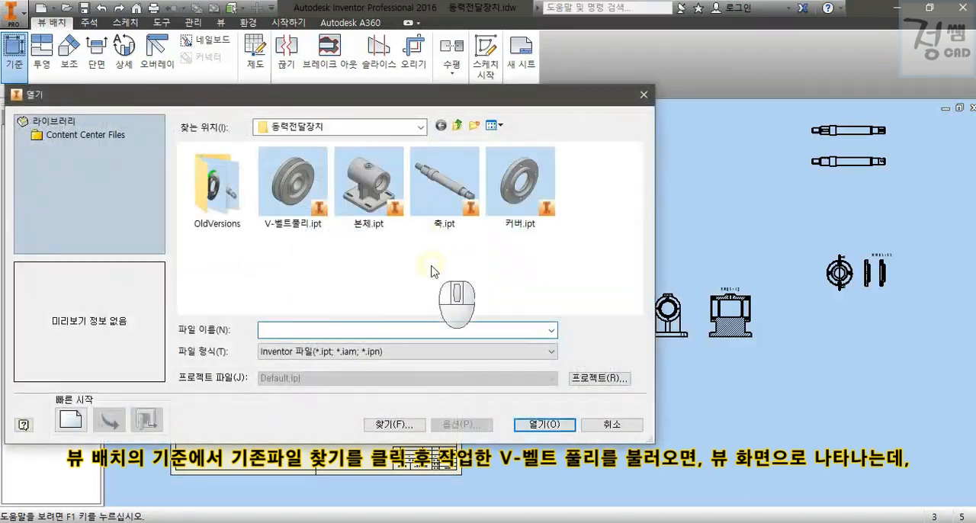
{"action": "left_click", "coordinate": [297, 191]}
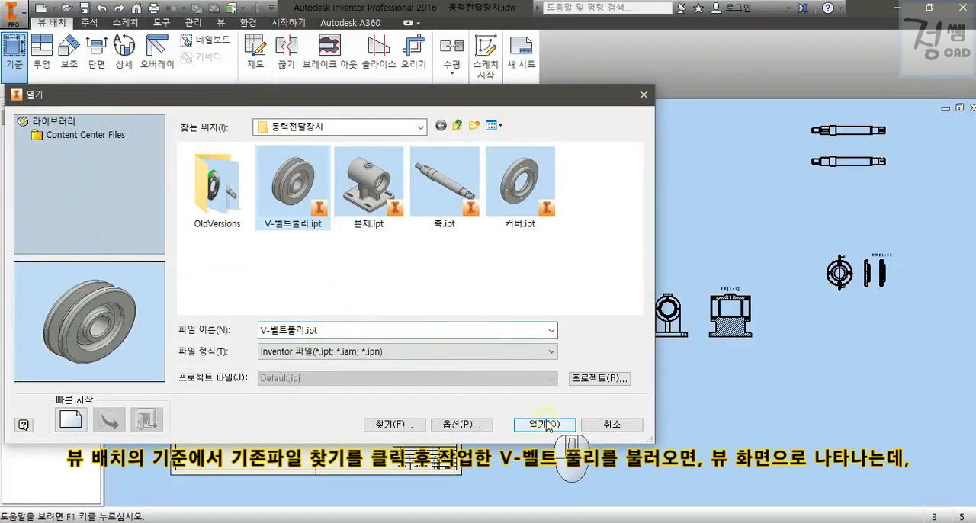
{"action": "left_click", "coordinate": [543, 423]}
Move the pulley's 1:1 base view preview off the sheet into the empty area above the shaft views.
{"action": "scroll", "coordinate": [528, 328], "scroll_direction": "down", "scroll_amount": 6}
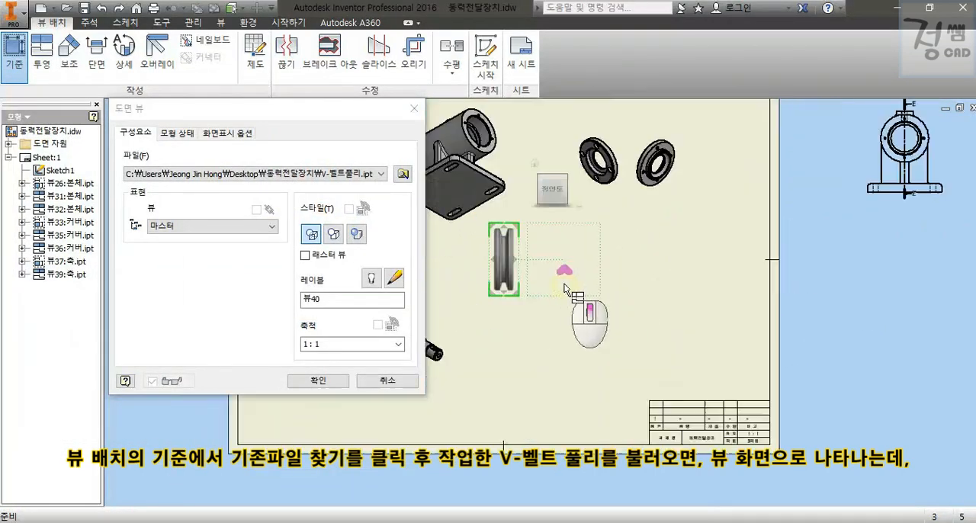
{"action": "middle_click_drag", "start_coordinate": [589, 325], "coordinate": [646, 345]}
{"action": "scroll", "coordinate": [648, 318], "scroll_direction": "up", "scroll_amount": 1}
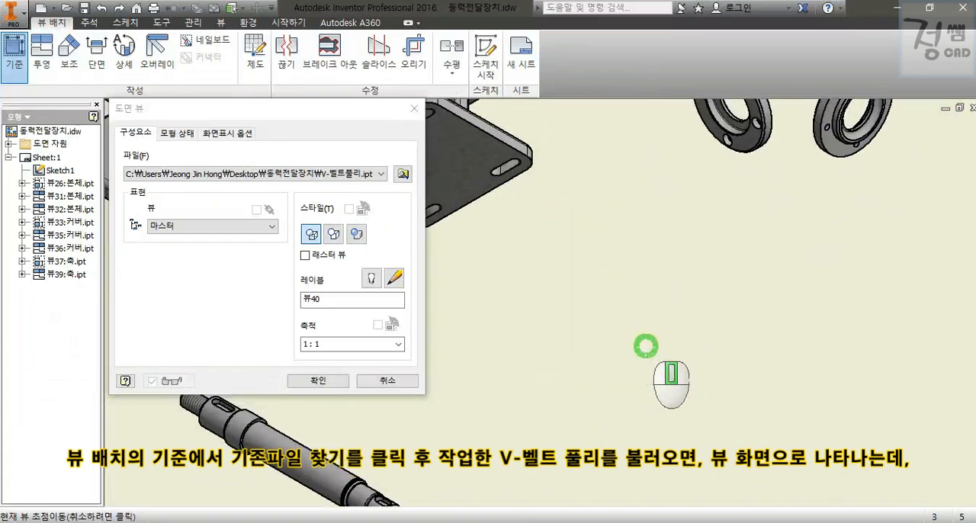
{"action": "mouse_move", "coordinate": [511, 195]}
{"action": "left_mouse_down"}
{"action": "mouse_move", "coordinate": [531, 256]}
{"action": "mouse_move", "coordinate": [571, 192]}
{"action": "left_mouse_up"}
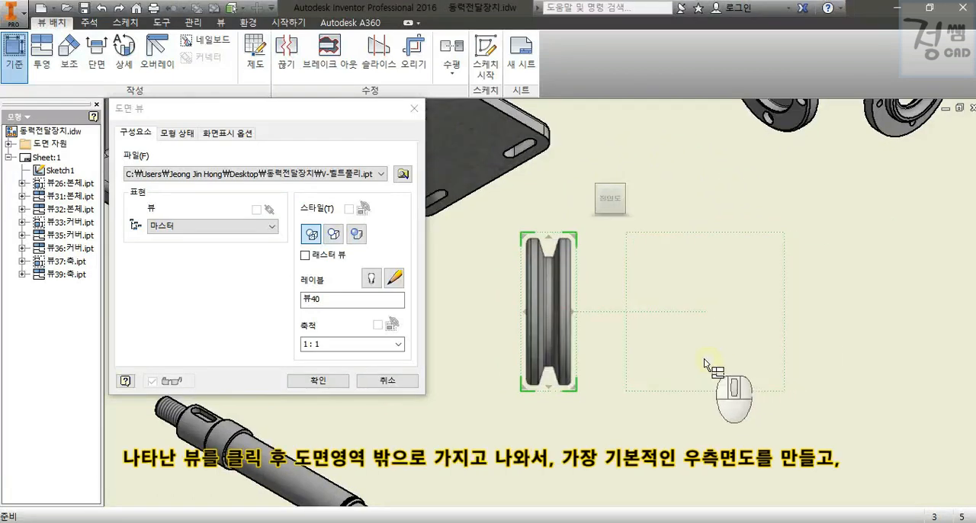
{"action": "left_click_drag", "start_coordinate": [552, 331], "coordinate": [730, 245]}
{"action": "scroll", "coordinate": [562, 328], "scroll_direction": "down", "scroll_amount": 6}
{"action": "middle_click_drag", "start_coordinate": [729, 246], "coordinate": [644, 327]}
{"action": "scroll", "coordinate": [755, 251], "scroll_direction": "up", "scroll_amount": 4}
{"action": "left_click_drag", "start_coordinate": [645, 327], "coordinate": [791, 199]}
{"action": "middle_click_drag", "start_coordinate": [791, 200], "coordinate": [698, 358]}
{"action": "mouse_move", "coordinate": [698, 358]}
{"action": "left_mouse_down"}
{"action": "mouse_move", "coordinate": [743, 338]}
{"action": "mouse_move", "coordinate": [682, 366]}
{"action": "left_mouse_up"}
{"action": "scroll", "coordinate": [742, 338], "scroll_direction": "up", "scroll_amount": 3}
{"action": "middle_click_drag", "start_coordinate": [802, 362], "coordinate": [653, 320]}
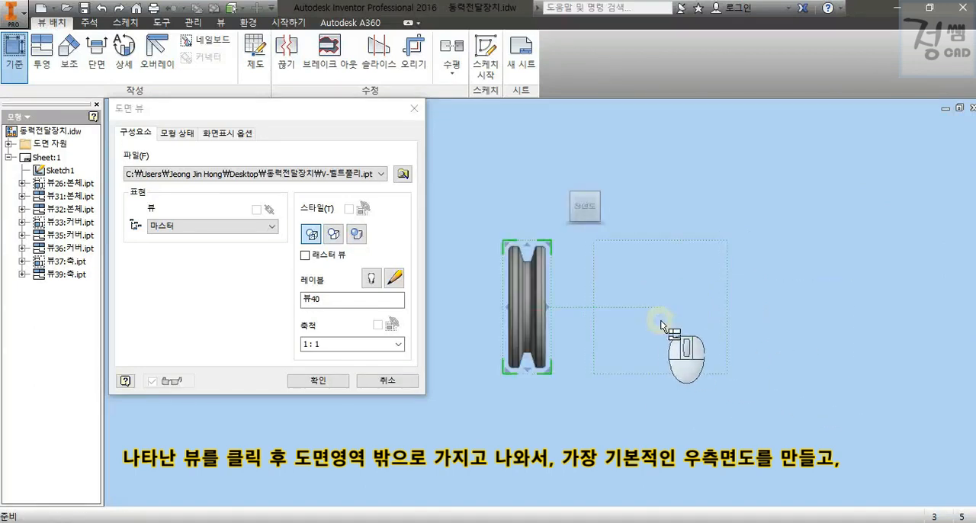
Add a projected side view to the right of the pulley's base view and reorient the base so the keyway points up, then create both views.
{"action": "left_click", "coordinate": [736, 332]}
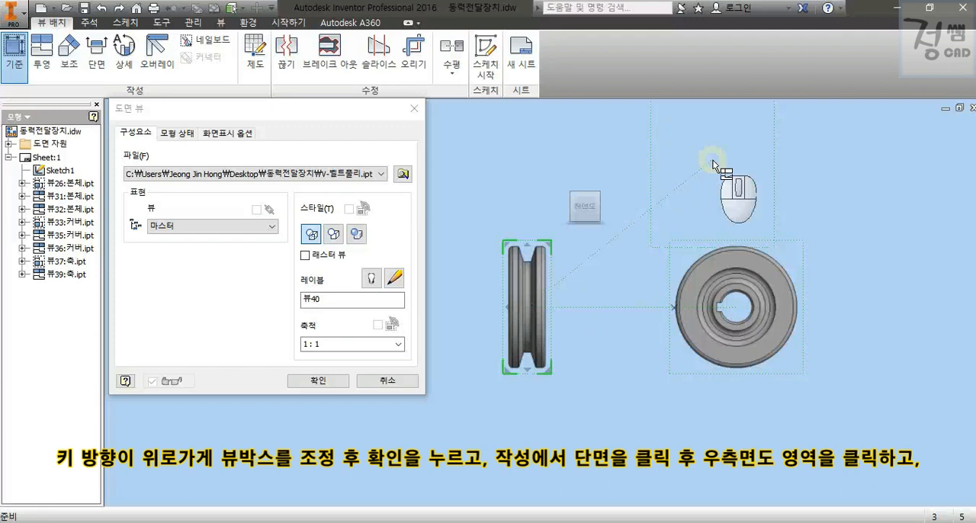
{"action": "left_click", "coordinate": [607, 206]}
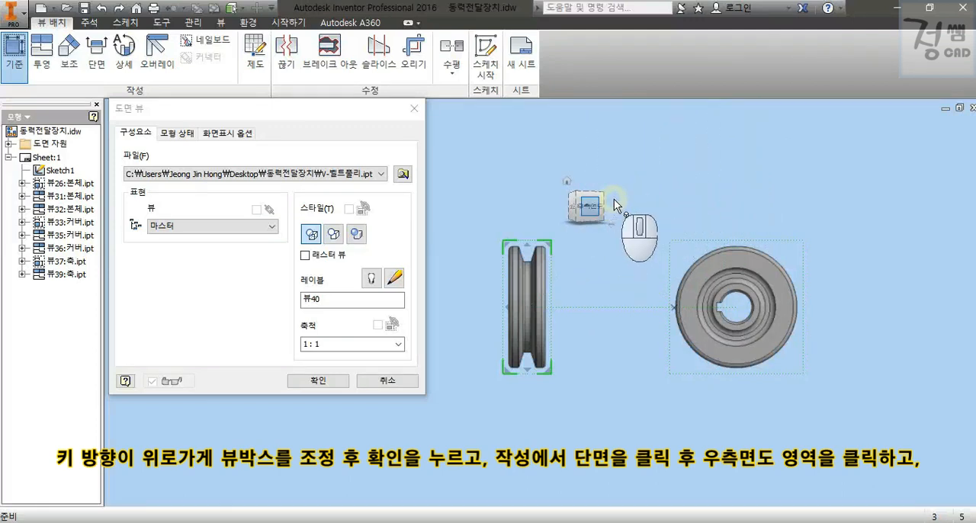
{"action": "left_click", "coordinate": [615, 193]}
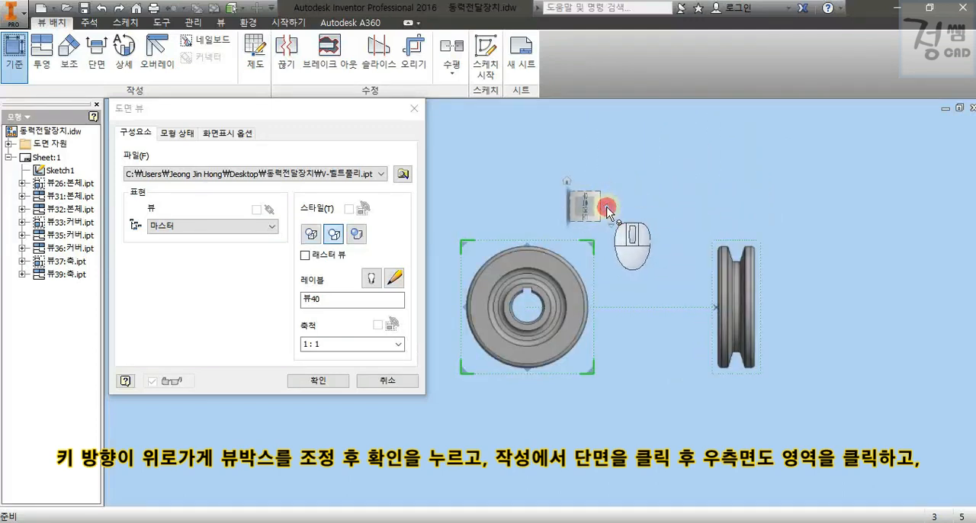
{"action": "left_click", "coordinate": [708, 173]}
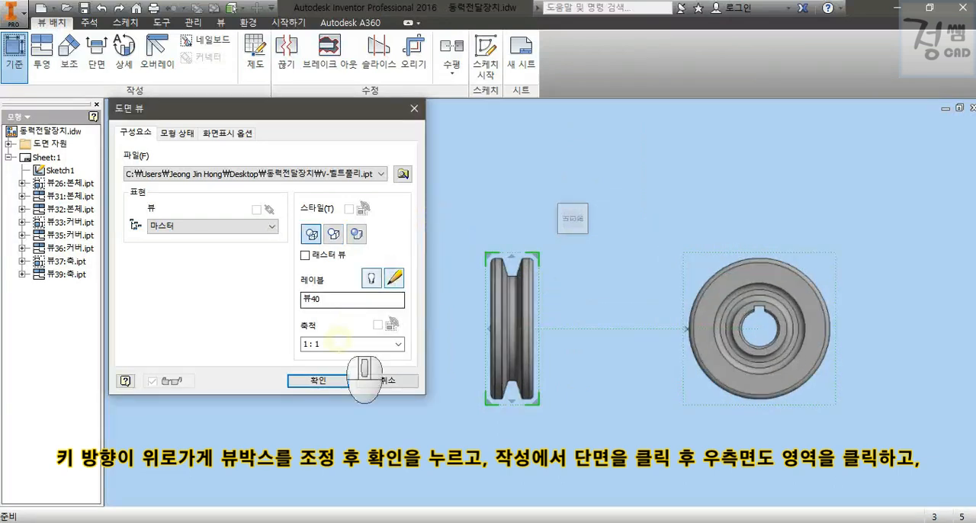
{"action": "left_click", "coordinate": [333, 381]}
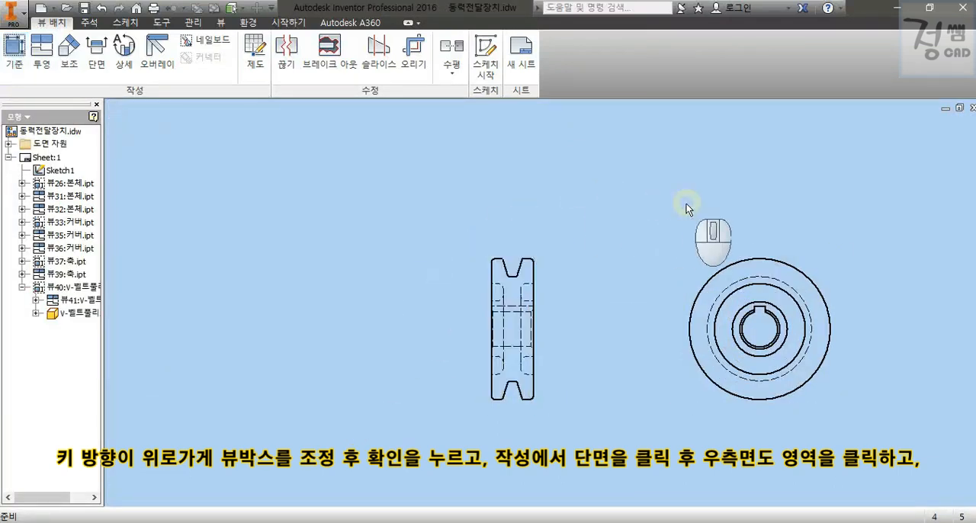
Create a full section view from a vertical cutting line through the side view's centre, placed between the front and side views.
{"action": "scroll", "coordinate": [686, 203], "scroll_direction": "up", "scroll_amount": 2}
{"action": "mouse_move", "coordinate": [574, 150]}
{"action": "middle_mouse_down"}
{"action": "mouse_move", "coordinate": [554, 187]}
{"action": "mouse_move", "coordinate": [551, 180]}
{"action": "middle_mouse_up"}
{"action": "left_click", "coordinate": [96, 57]}
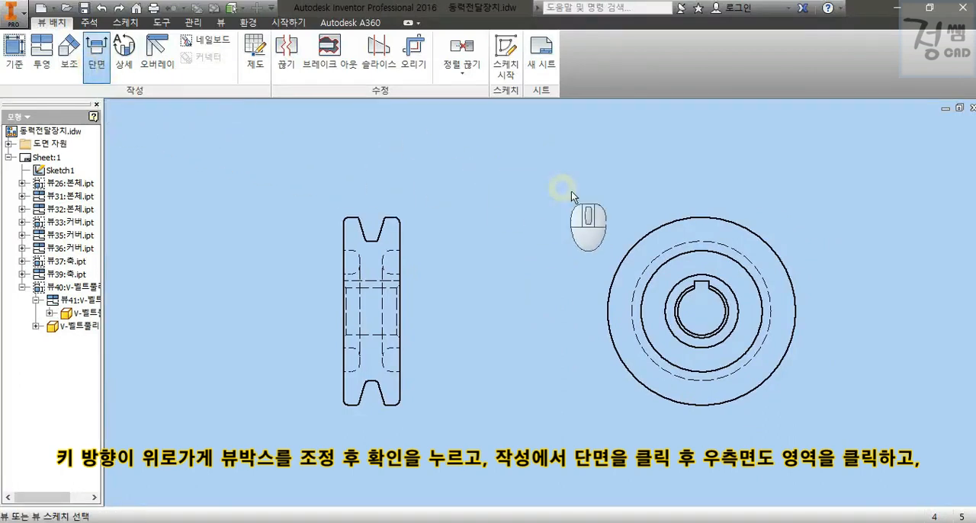
{"action": "left_click", "coordinate": [621, 221]}
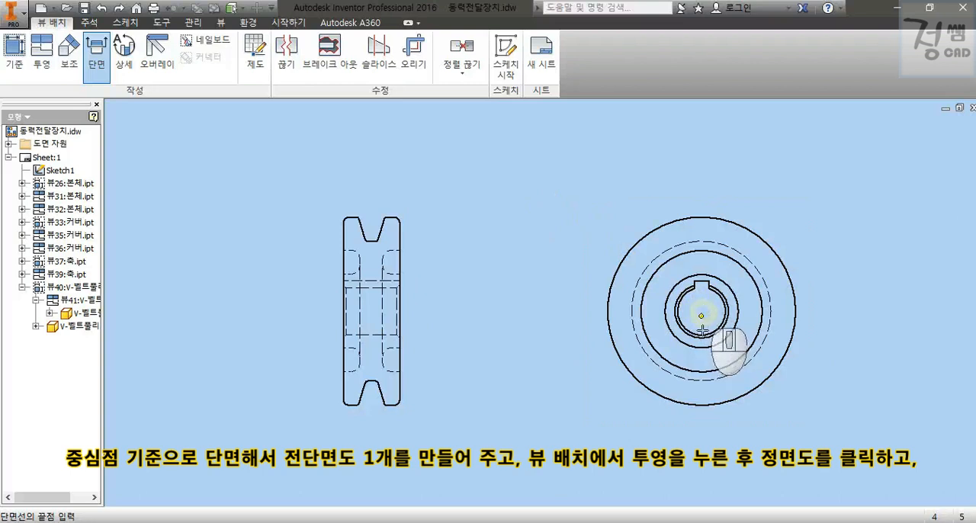
{"action": "left_click", "coordinate": [700, 427]}
{"action": "left_click", "coordinate": [701, 186]}
{"action": "right_click", "coordinate": [700, 186]}
{"action": "left_click", "coordinate": [726, 188]}
{"action": "left_click", "coordinate": [536, 209]}
{"action": "key", "text": "ctrl+2"}
{"action": "left_click_drag", "start_coordinate": [529, 163], "coordinate": [607, 142]}
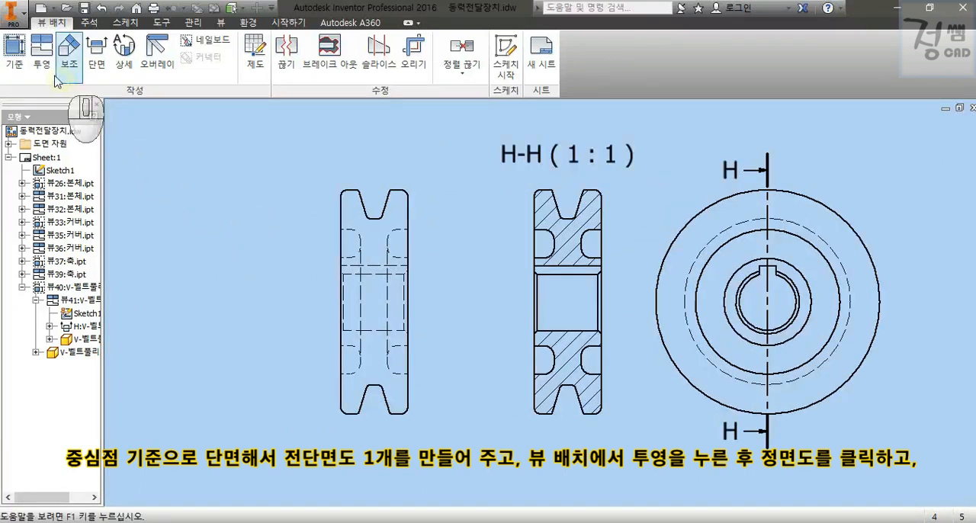
Create an isometric view of the pulley projected diagonally up and to the right from the front view.
{"action": "left_click", "coordinate": [44, 59]}
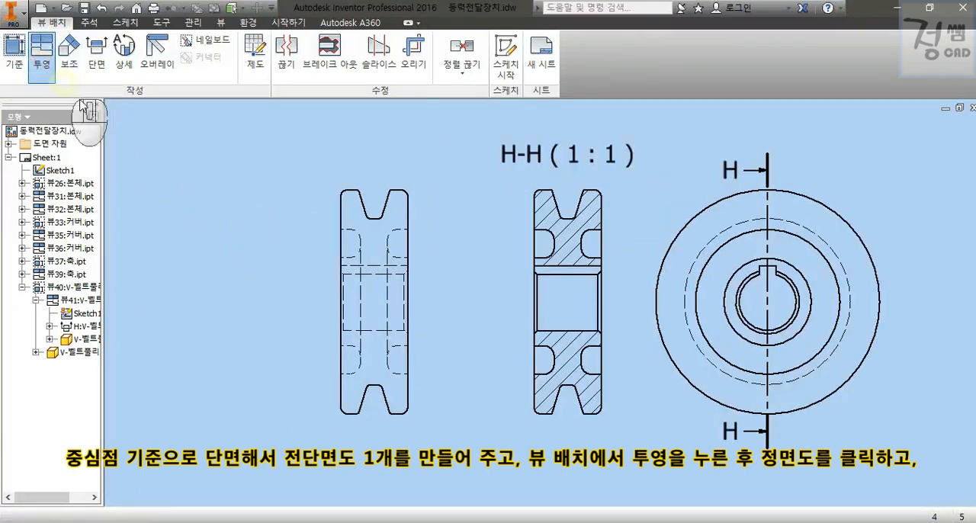
{"action": "left_click", "coordinate": [383, 227]}
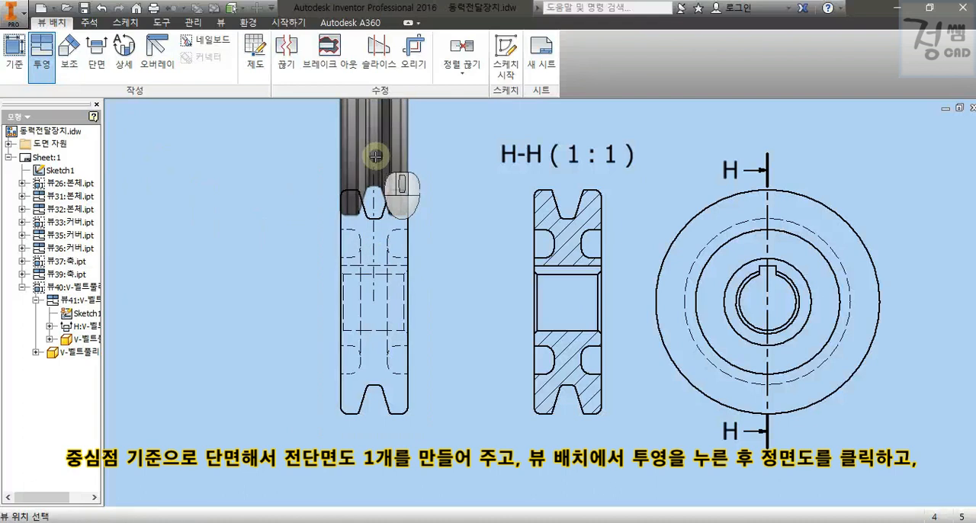
{"action": "middle_click_drag", "start_coordinate": [375, 156], "coordinate": [365, 381]}
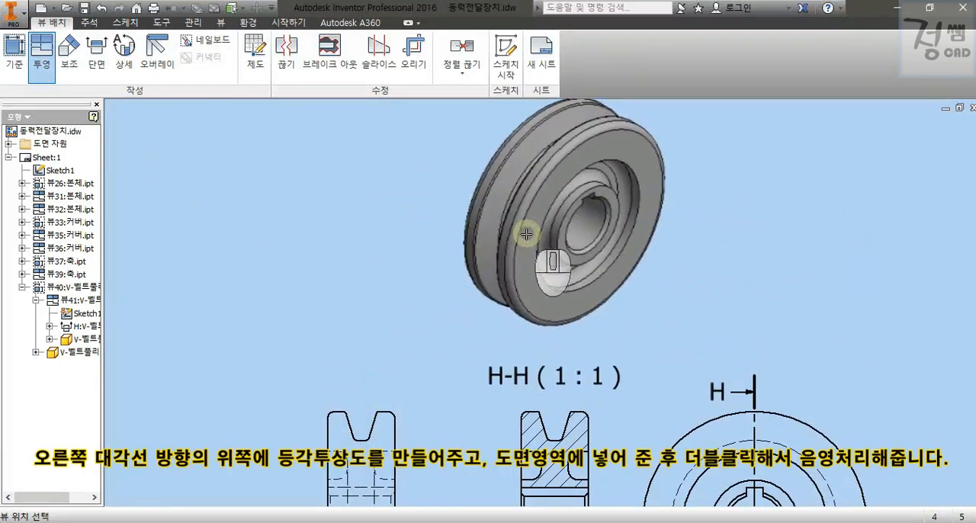
{"action": "left_click", "coordinate": [522, 224]}
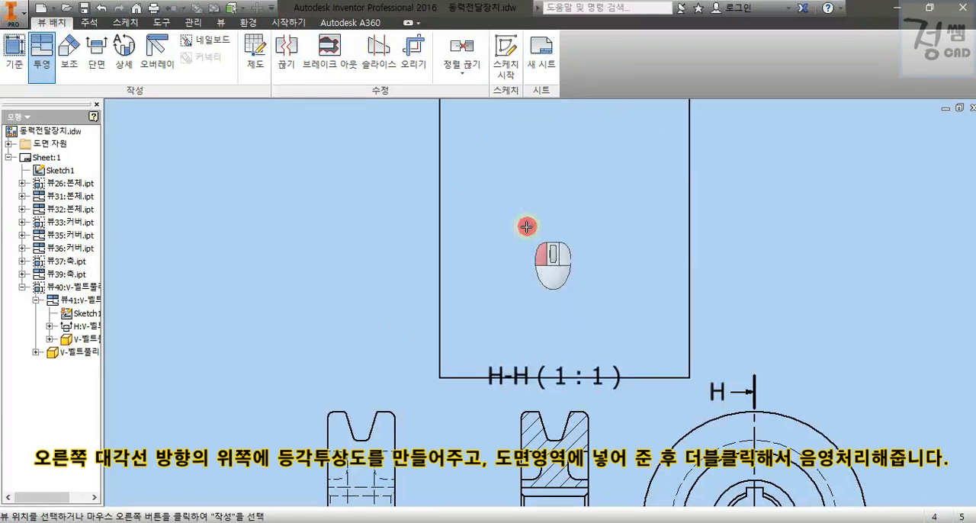
{"action": "right_click", "coordinate": [615, 227]}
{"action": "left_click", "coordinate": [662, 243]}
Move the pulley's isometric view onto the drawing sheet, in the free space beside the shaft's isometric view.
{"action": "scroll", "coordinate": [785, 263], "scroll_direction": "down", "scroll_amount": 5}
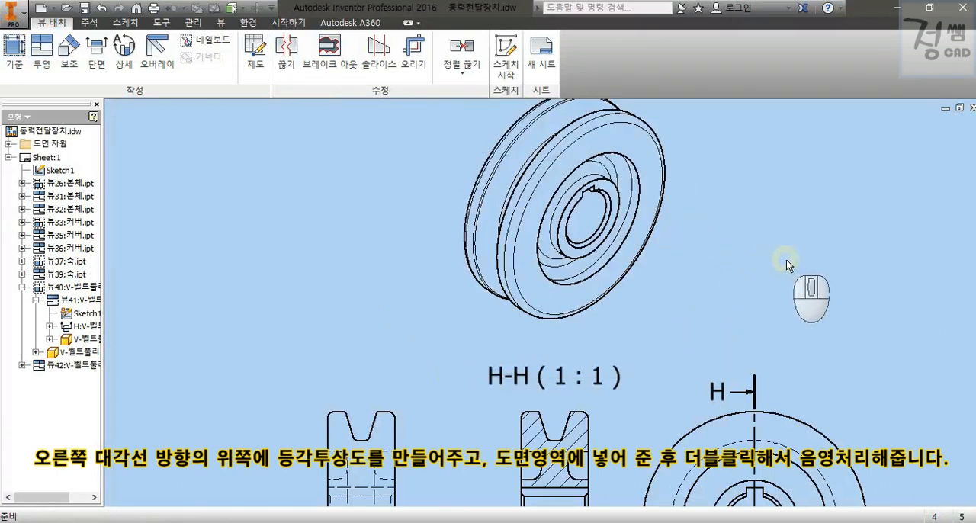
{"action": "middle_click_drag", "start_coordinate": [838, 282], "coordinate": [714, 270]}
{"action": "scroll", "coordinate": [490, 352], "scroll_direction": "down", "scroll_amount": 4}
{"action": "middle_click_drag", "start_coordinate": [446, 342], "coordinate": [686, 130]}
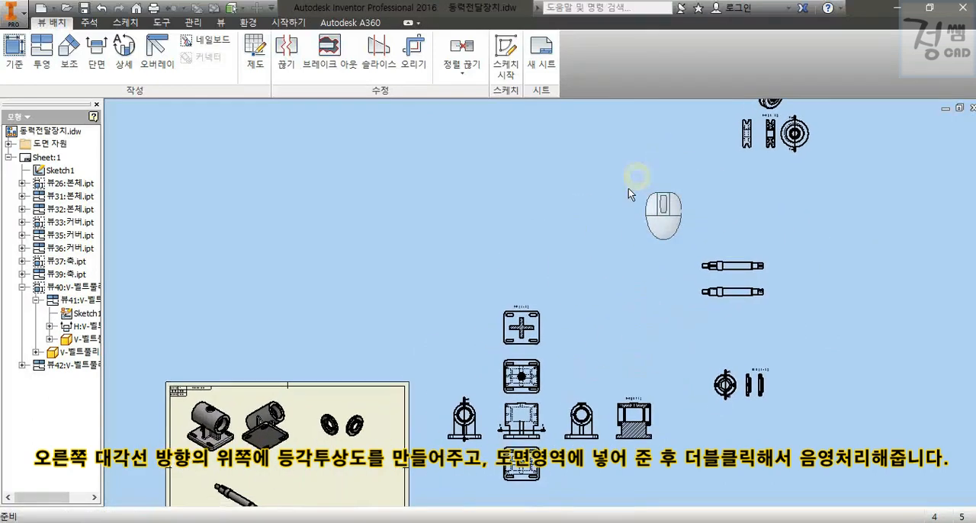
{"action": "scroll", "coordinate": [640, 196], "scroll_direction": "down", "scroll_amount": 1}
{"action": "left_click_drag", "start_coordinate": [765, 131], "coordinate": [446, 426]}
Apply the shaded style to the pulley's isometric view.
{"action": "mouse_move", "coordinate": [433, 433]}
{"action": "middle_mouse_down"}
{"action": "mouse_move", "coordinate": [529, 381]}
{"action": "mouse_move", "coordinate": [583, 334]}
{"action": "middle_mouse_up"}
{"action": "double_click", "coordinate": [532, 239]}
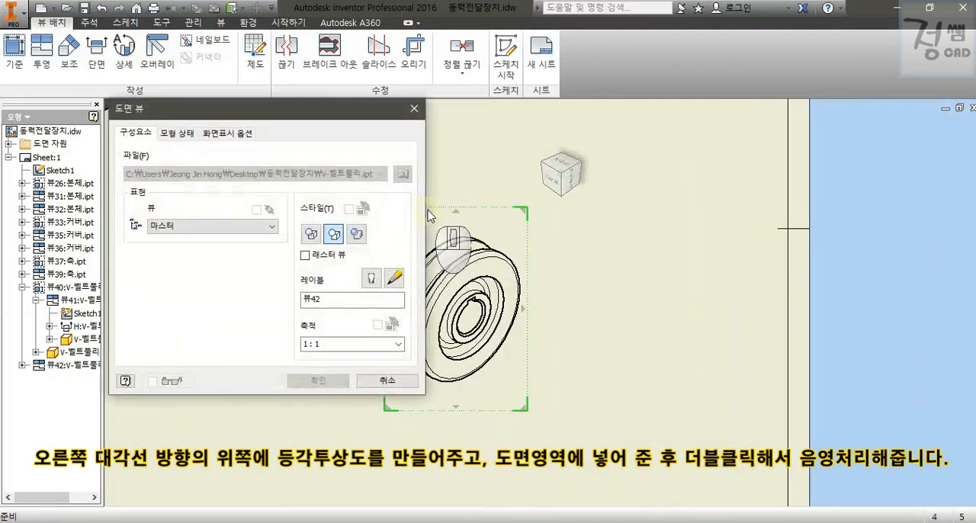
{"action": "left_click", "coordinate": [334, 383]}
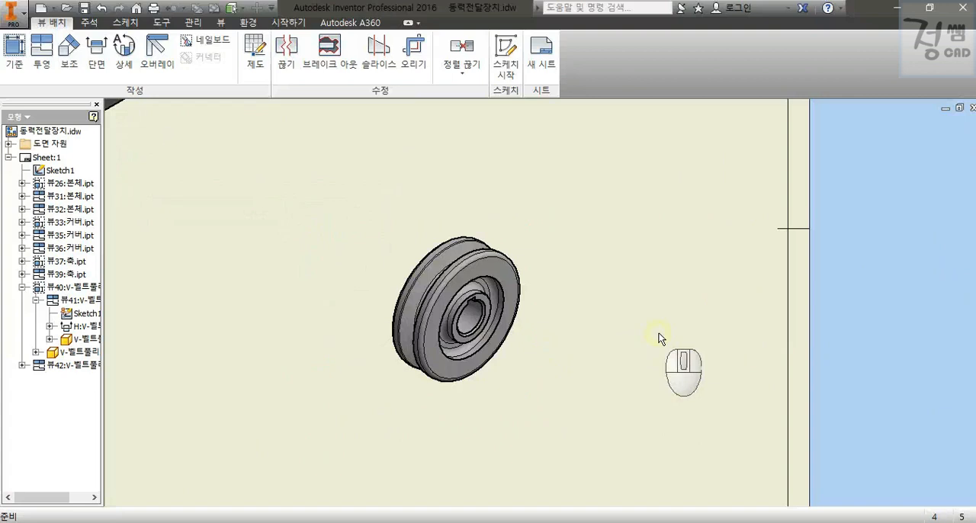
Examine the pulley's front, section and side views placed outside the sheet.
{"action": "scroll", "coordinate": [659, 308], "scroll_direction": "down", "scroll_amount": 6}
{"action": "scroll", "coordinate": [734, 288], "scroll_direction": "down", "scroll_amount": 2}
{"action": "middle_click_drag", "start_coordinate": [734, 288], "coordinate": [431, 482]}
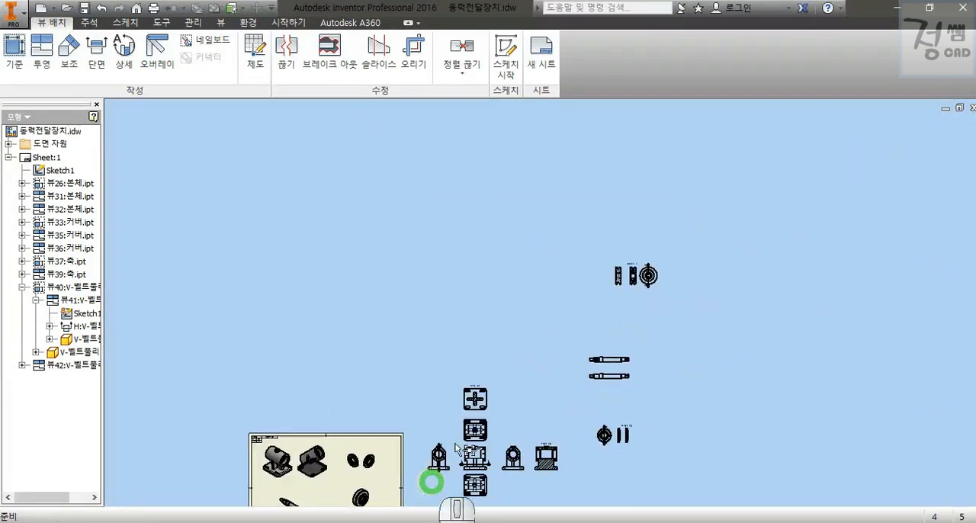
{"action": "scroll", "coordinate": [661, 263], "scroll_direction": "up", "scroll_amount": 5}
{"action": "scroll", "coordinate": [605, 294], "scroll_direction": "up", "scroll_amount": 3}
{"action": "middle_click_drag", "start_coordinate": [549, 370], "coordinate": [520, 424]}
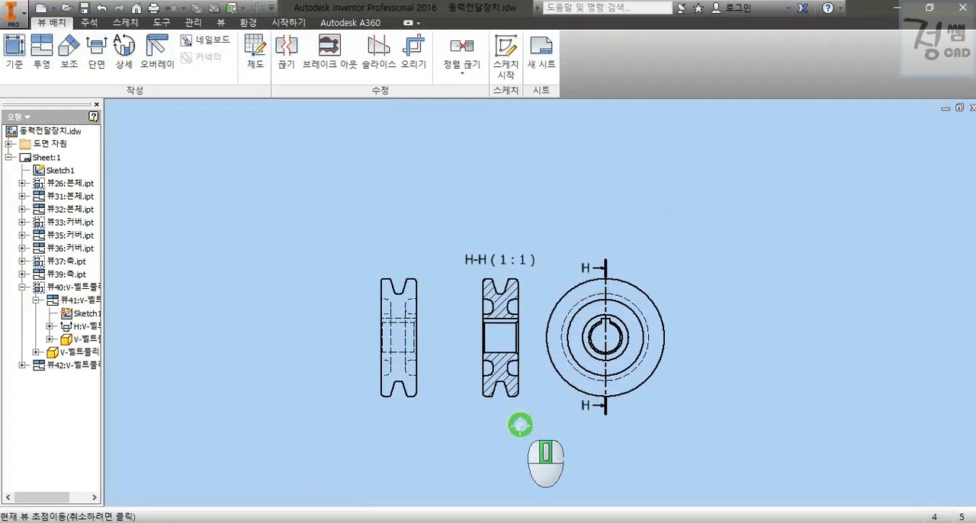
{"action": "left_click_drag", "start_coordinate": [615, 385], "coordinate": [681, 447]}
{"action": "middle_click_drag", "start_coordinate": [823, 429], "coordinate": [770, 425]}
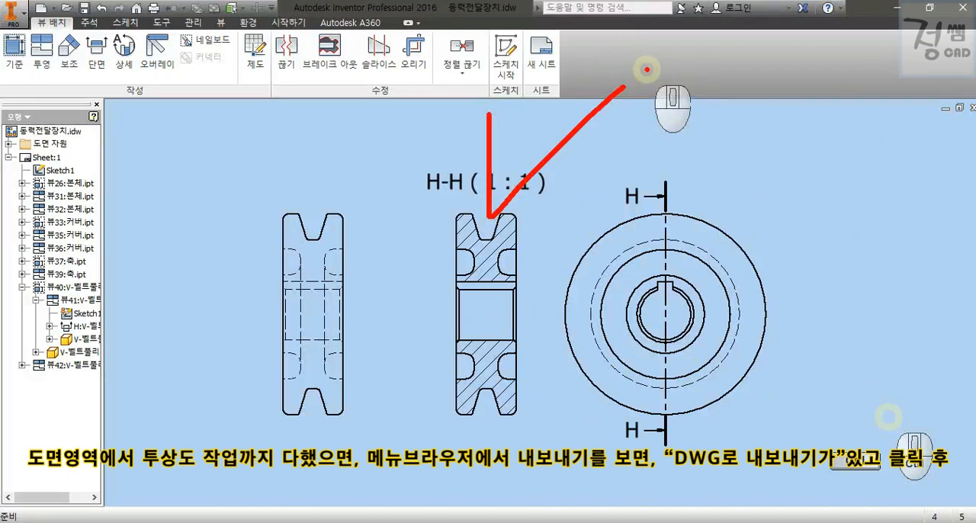
Export the drawing to DWG as V-벨트풀리 in the 동력전달장치 folder, using the AutoCAD drawing file type.
{"action": "left_click", "coordinate": [23, 16]}
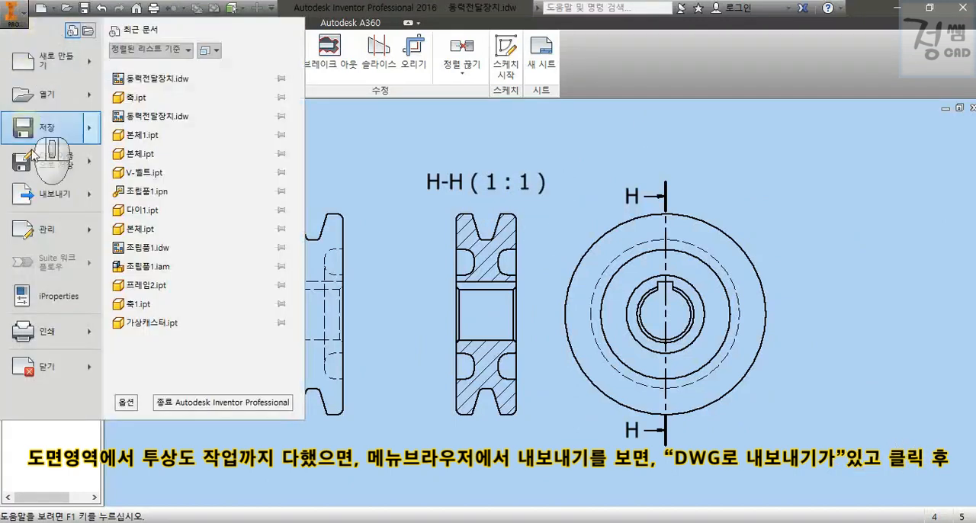
{"action": "left_click", "coordinate": [76, 198]}
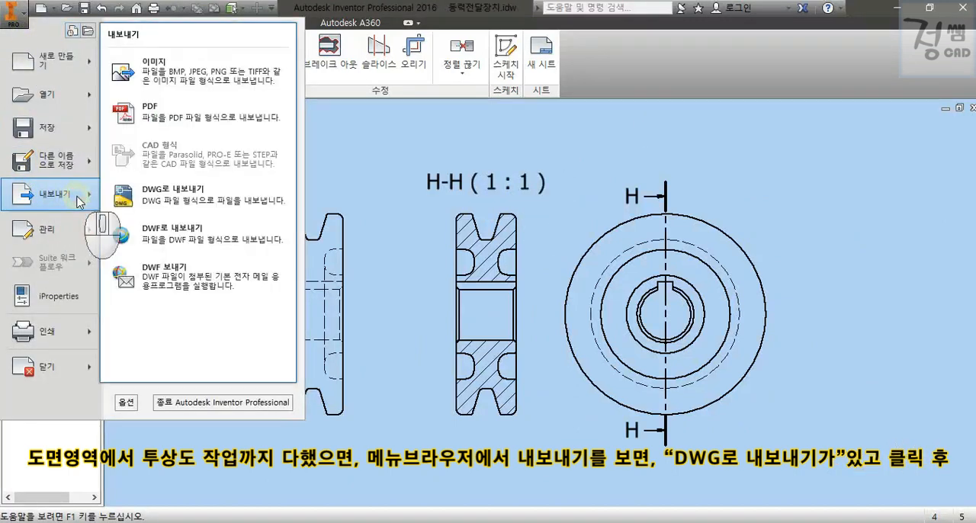
{"action": "left_click", "coordinate": [213, 211]}
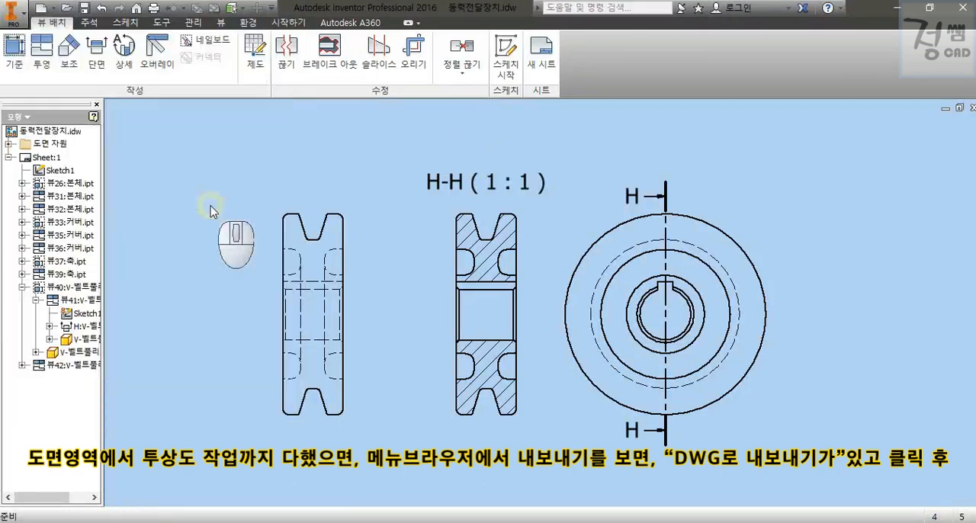
{"action": "type", "text": "V-벨트풀리"}
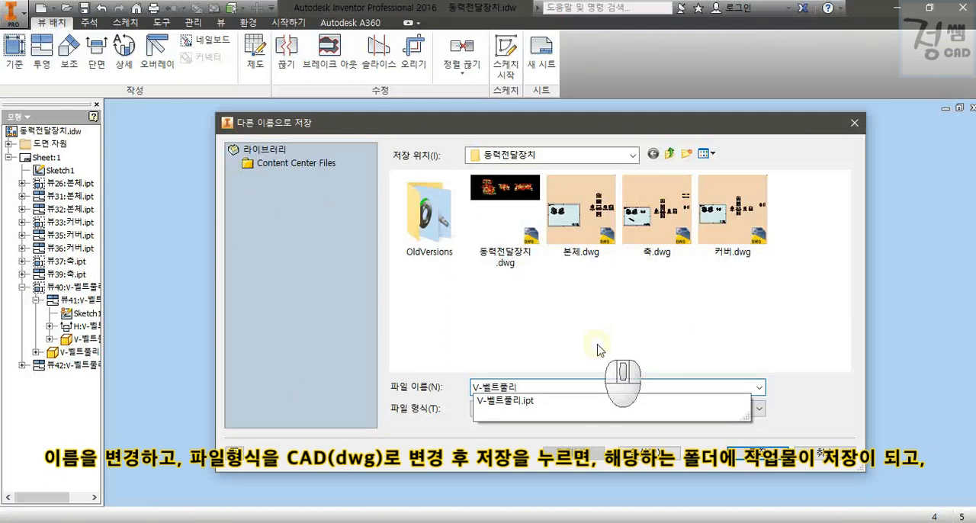
{"action": "left_click", "coordinate": [598, 350]}
{"action": "left_click", "coordinate": [595, 409]}
{"action": "left_click", "coordinate": [567, 434]}
{"action": "left_click", "coordinate": [739, 452]}
Switch to the 동력전달장치 folder in File Explorer and open the exported V-벨트풀리.dwg in AutoCAD.
{"action": "key", "text": "alt+Tab"}
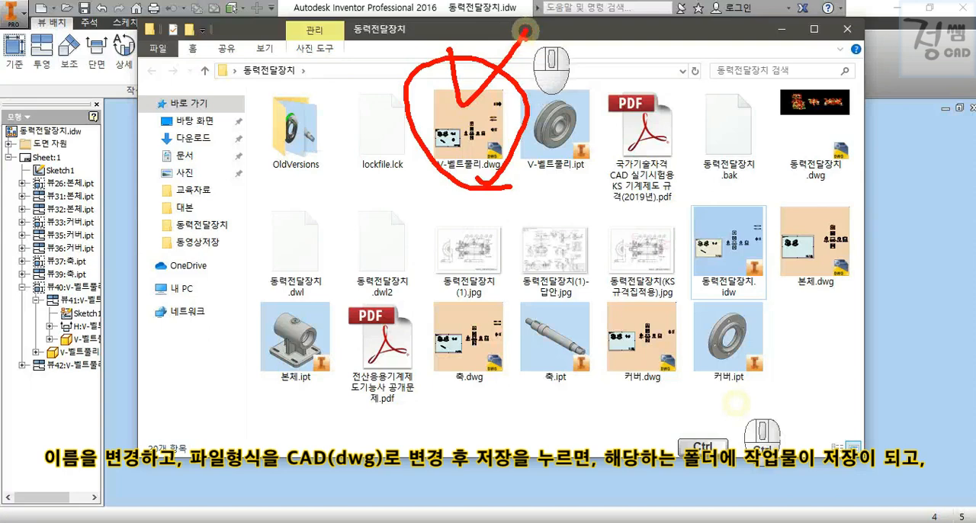
{"action": "double_click", "coordinate": [468, 137]}
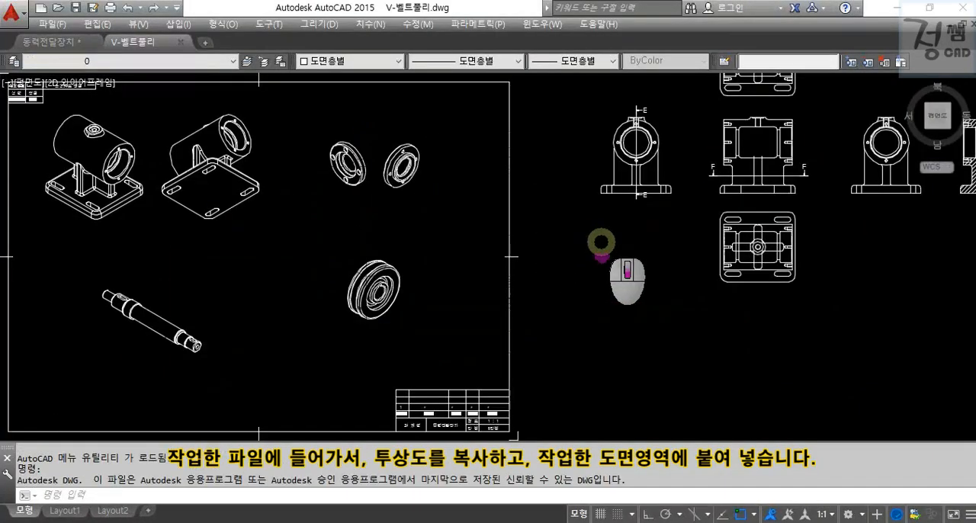
{"action": "scroll", "coordinate": [706, 230], "scroll_direction": "down", "scroll_amount": 4}
{"action": "middle_click_drag", "start_coordinate": [703, 235], "coordinate": [573, 139]}
{"action": "scroll", "coordinate": [573, 153], "scroll_direction": "up", "scroll_amount": 6}
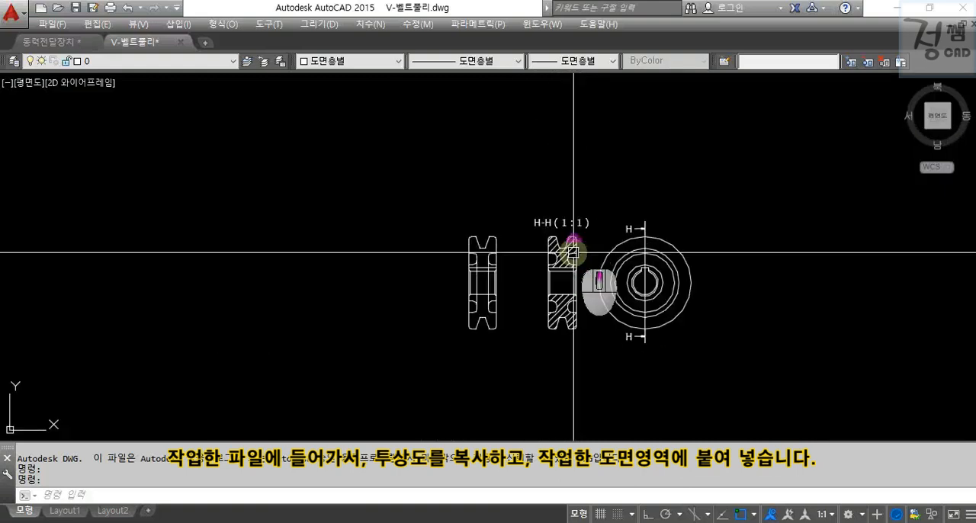
{"action": "middle_click_drag", "start_coordinate": [697, 330], "coordinate": [689, 311]}
{"action": "key", "text": "Escape"}
{"action": "key", "text": "Escape"}
{"action": "key", "text": "Escape"}
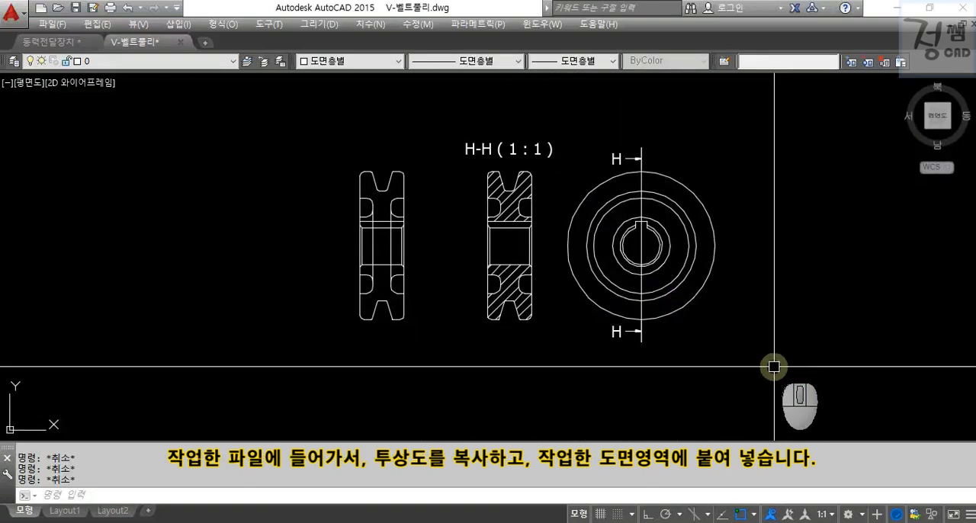
Copy all the pulley views and paste them into the 동력전달장치 drawing, in empty space above the shaft views.
{"action": "left_click", "coordinate": [770, 369]}
{"action": "left_click", "coordinate": [289, 111]}
{"action": "key", "text": "ctrl+c"}
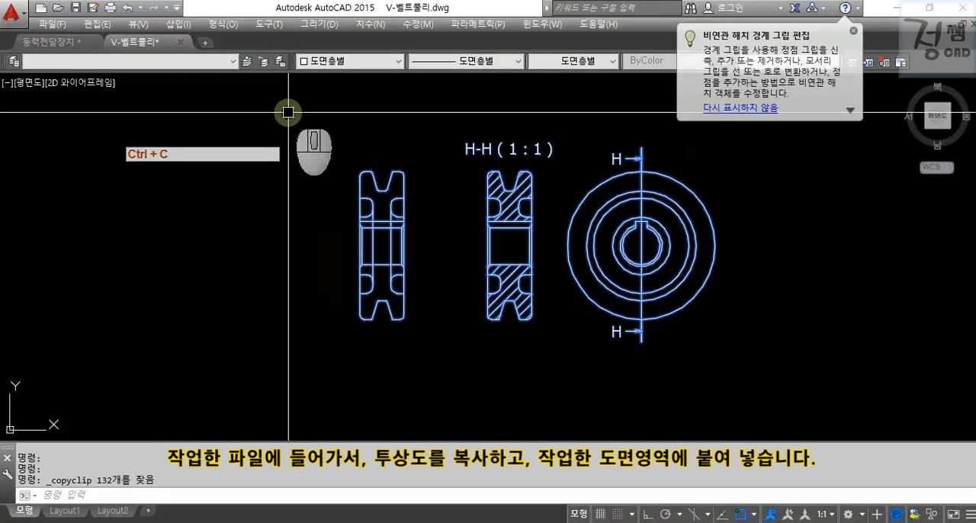
{"action": "left_click", "coordinate": [71, 40]}
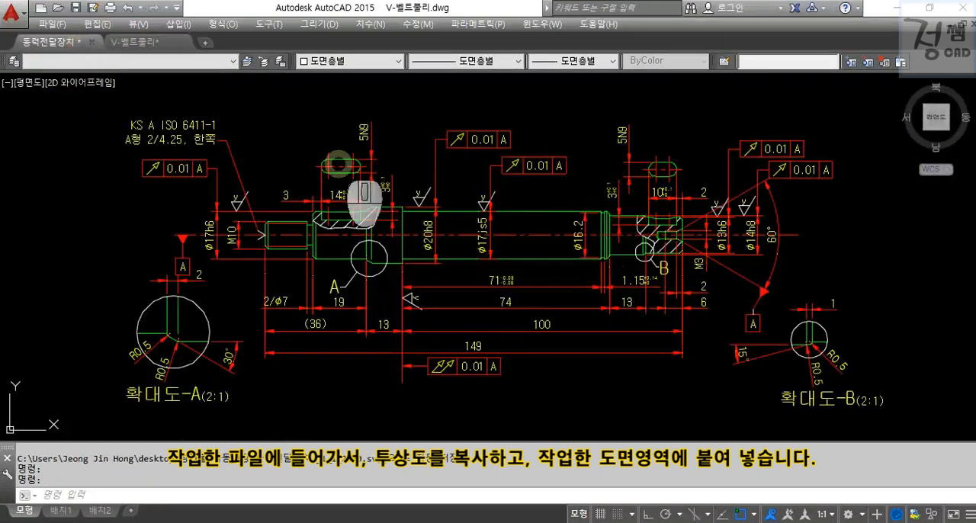
{"action": "scroll", "coordinate": [785, 156], "scroll_direction": "down", "scroll_amount": 2}
{"action": "scroll", "coordinate": [407, 370], "scroll_direction": "down", "scroll_amount": 3}
{"action": "key", "text": "ctrl+v"}
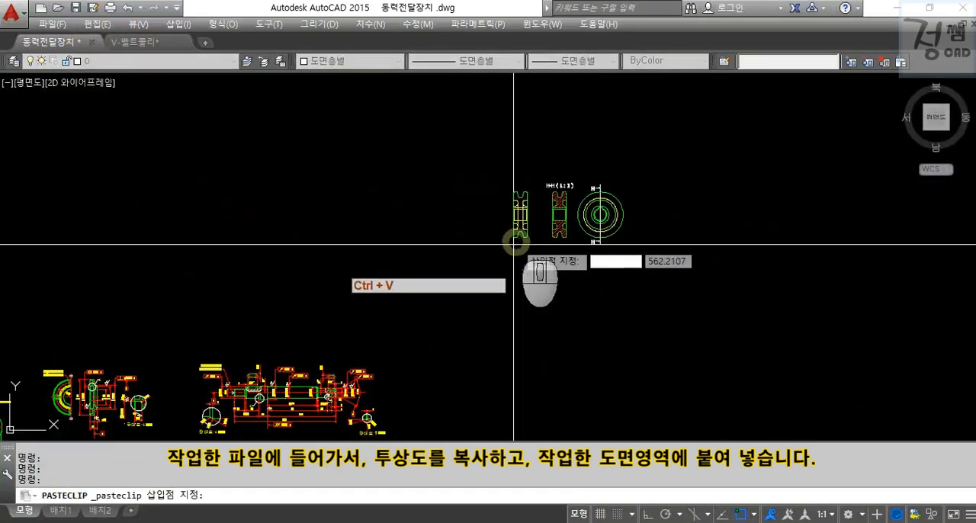
{"action": "left_click", "coordinate": [517, 237]}
{"action": "key", "text": "Escape"}
{"action": "scroll", "coordinate": [583, 215], "scroll_direction": "up", "scroll_amount": 5}
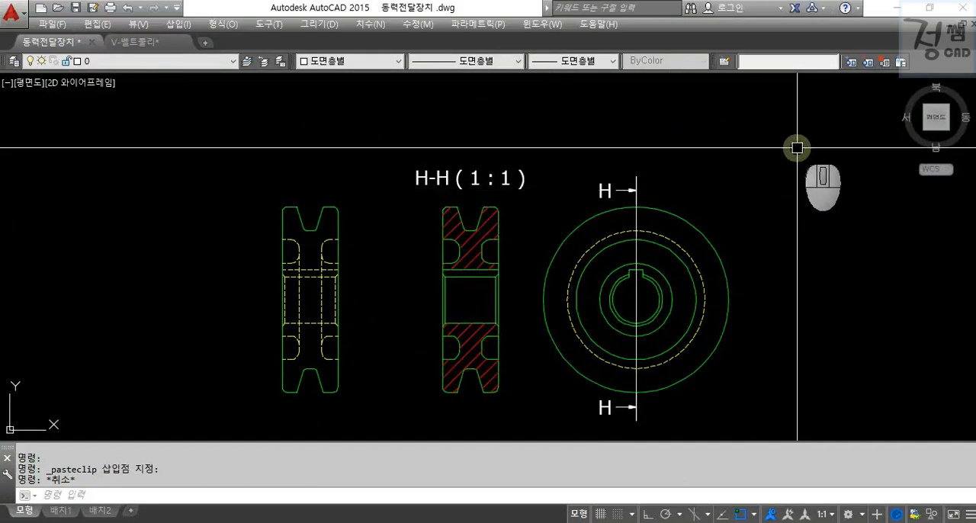
Erase the unsectioned front view of the pulley beside section H-H.
{"action": "middle_click_drag", "start_coordinate": [775, 156], "coordinate": [788, 129]}
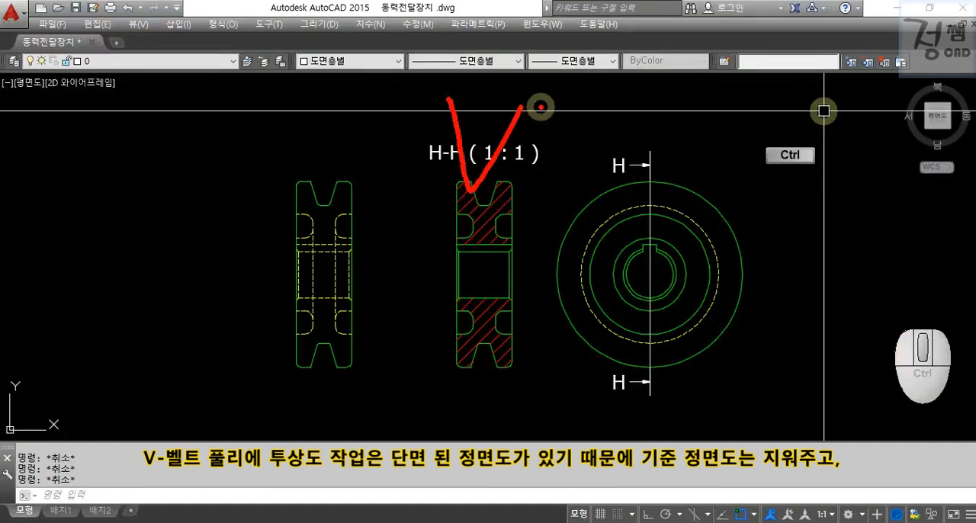
{"action": "left_click", "coordinate": [270, 148]}
{"action": "left_click", "coordinate": [383, 403]}
{"action": "type", "text": "e"}
{"action": "key", "text": "Return"}
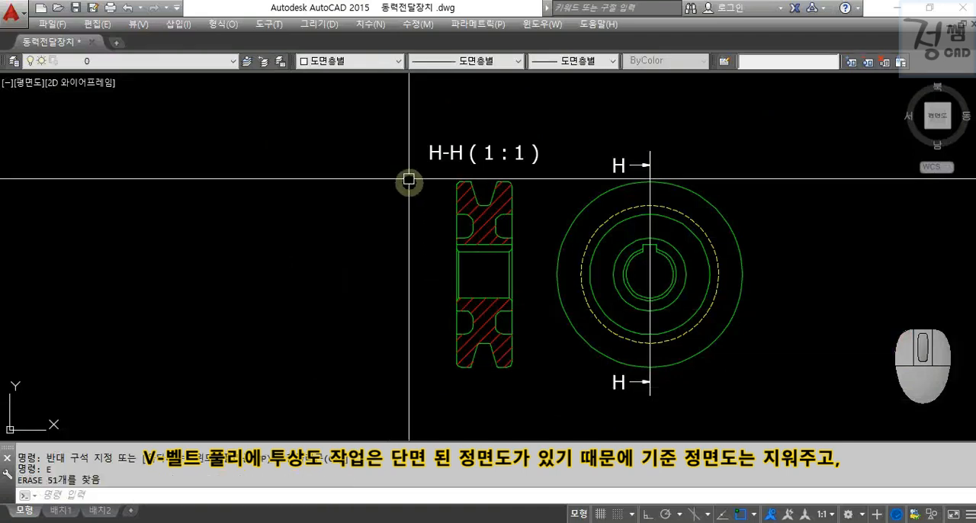
Erase the hatching from the pulley's section view.
{"action": "scroll", "coordinate": [484, 217], "scroll_direction": "up", "scroll_amount": 5}
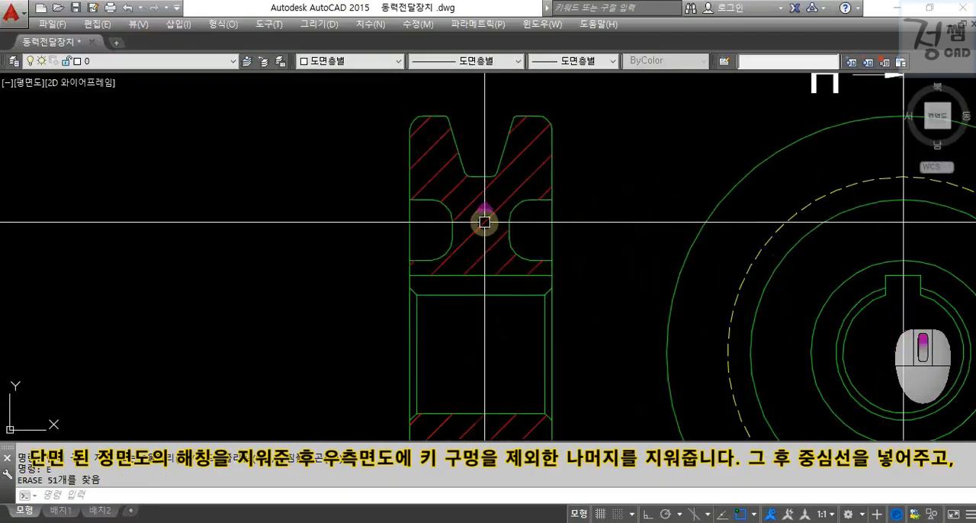
{"action": "left_click", "coordinate": [485, 216]}
{"action": "type", "text": "e"}
{"action": "key", "text": "Return"}
{"action": "scroll", "coordinate": [343, 196], "scroll_direction": "down", "scroll_amount": 6}
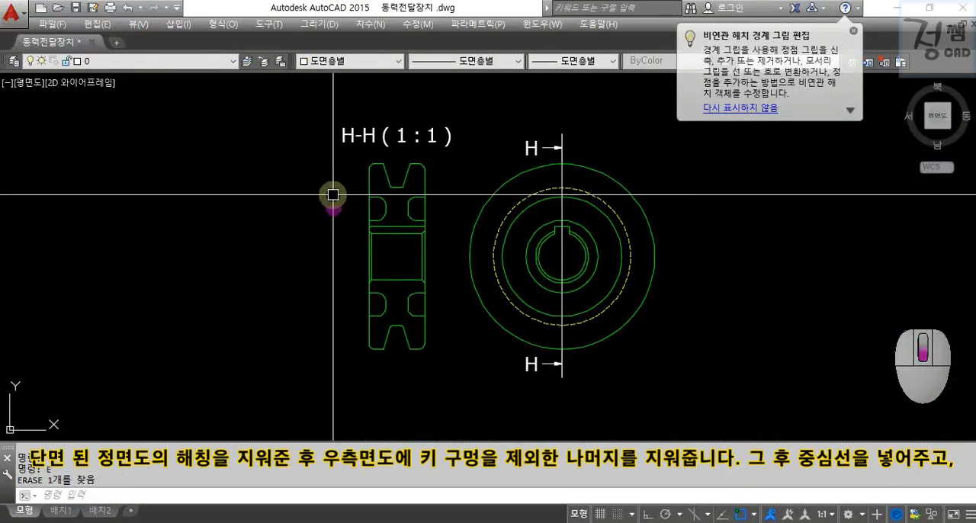
{"action": "left_click", "coordinate": [854, 32]}
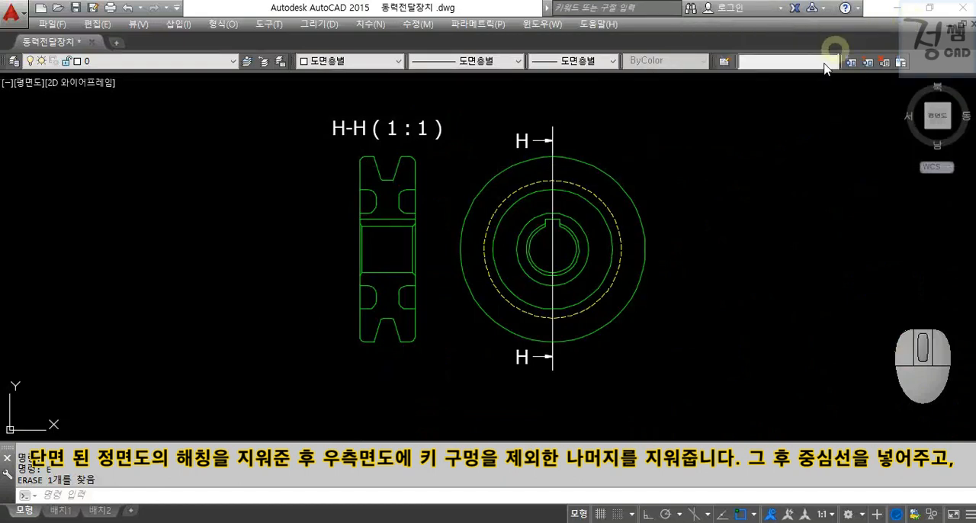
Erase the side view's circles, section line and H-H labels, keeping only the keyed bore outline.
{"action": "scroll", "coordinate": [550, 232], "scroll_direction": "up", "scroll_amount": 4}
{"action": "left_click", "coordinate": [523, 218]}
{"action": "left_click", "coordinate": [519, 206]}
{"action": "left_click", "coordinate": [353, 120]}
{"action": "type", "text": "e"}
{"action": "scroll", "coordinate": [404, 136], "scroll_direction": "down", "scroll_amount": 4}
{"action": "mouse_move", "coordinate": [400, 126]}
{"action": "middle_mouse_down"}
{"action": "mouse_move", "coordinate": [479, 243]}
{"action": "mouse_move", "coordinate": [464, 205]}
{"action": "mouse_move", "coordinate": [472, 180]}
{"action": "middle_mouse_up"}
{"action": "left_click", "coordinate": [588, 207]}
{"action": "left_click", "coordinate": [328, 135]}
{"action": "type", "text": "e"}
Draw a horizontal axis line from the keyed bore's right edge through the section view and trim it at the section's outer left edge.
{"action": "scroll", "coordinate": [465, 204], "scroll_direction": "up", "scroll_amount": 2}
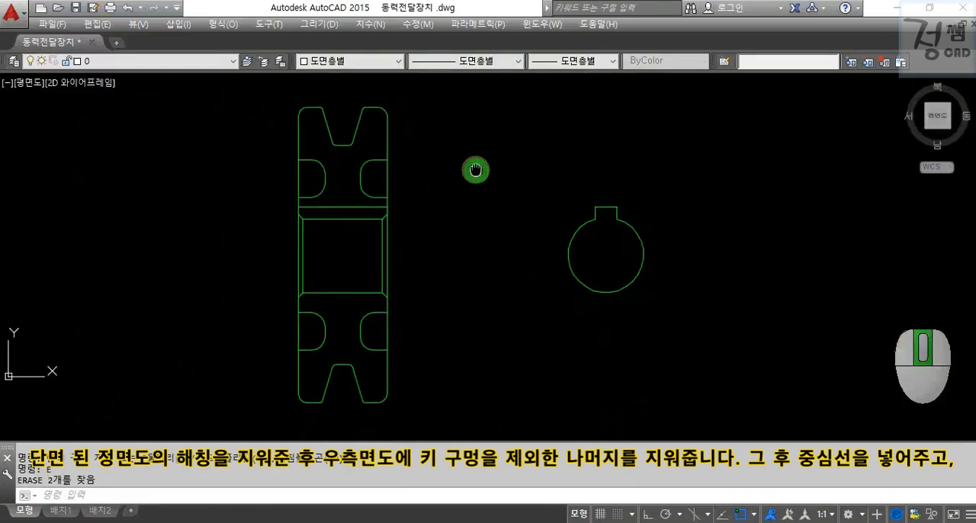
{"action": "type", "text": "l"}
{"action": "left_click", "coordinate": [642, 254]}
{"action": "left_click", "coordinate": [234, 254]}
{"action": "key", "text": "space"}
{"action": "type", "text": "tr"}
{"action": "key", "text": "Escape"}
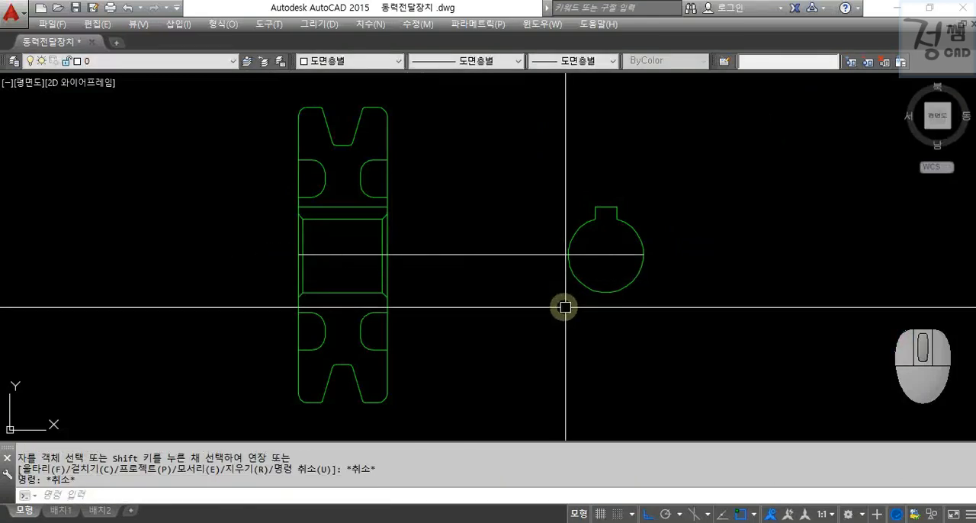
Draw a vertical line upward from the bottom of the keyed bore and trim it at the keyway's upper edge.
{"action": "type", "text": "l"}
{"action": "left_click", "coordinate": [606, 292]}
{"action": "left_click", "coordinate": [607, 167]}
{"action": "key", "text": "Escape"}
{"action": "key", "text": "Escape"}
{"action": "type", "text": "tr"}
{"action": "left_click", "coordinate": [607, 187]}
{"action": "key", "text": "Escape"}
Extend the bore's vertical line 2 mm past both ends by stretching its upper end 4 and moving it down 2.
{"action": "left_click", "coordinate": [606, 223]}
{"action": "left_click", "coordinate": [607, 208]}
{"action": "type", "text": "4 m"}
{"action": "left_click", "coordinate": [708, 168]}
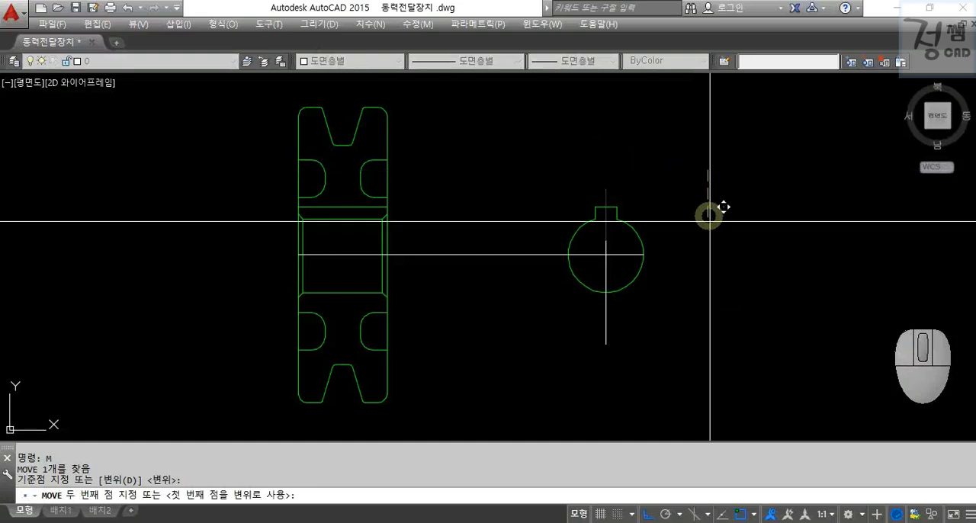
{"action": "type", "text": "2"}
{"action": "key", "text": "Escape"}
Extend the horizontal axis line 2 mm past both ends by stretching its right end 4 and moving it left 2.
{"action": "left_click", "coordinate": [636, 253]}
{"action": "left_click", "coordinate": [643, 254]}
{"action": "type", "text": "4 m"}
{"action": "left_click", "coordinate": [763, 317]}
{"action": "type", "text": "2"}
{"action": "key", "text": "Escape"}
{"action": "key", "text": "Escape"}
Put the horizontal axis line and the bore's vertical line on the 중심선(ISO) layer.
{"action": "left_click", "coordinate": [615, 263]}
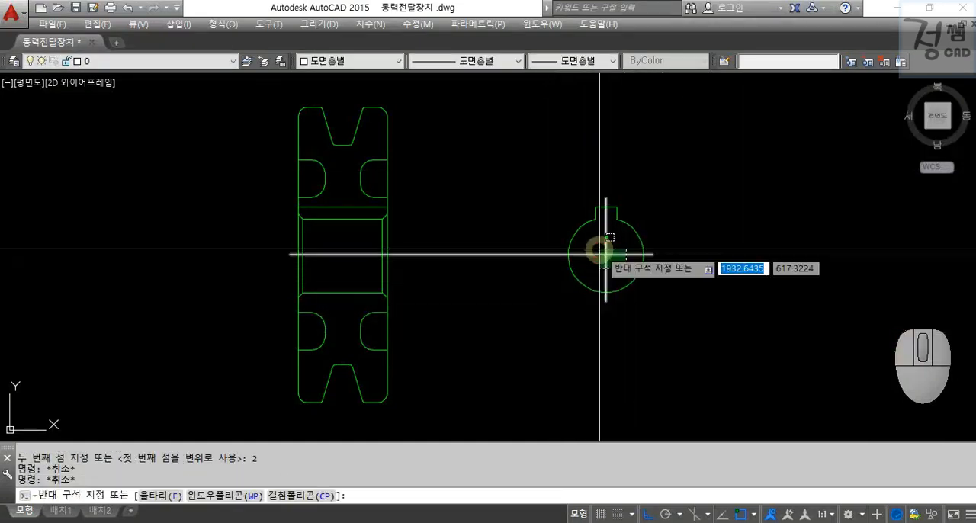
{"action": "left_click", "coordinate": [597, 249]}
{"action": "left_click", "coordinate": [137, 66]}
{"action": "left_click", "coordinate": [114, 187]}
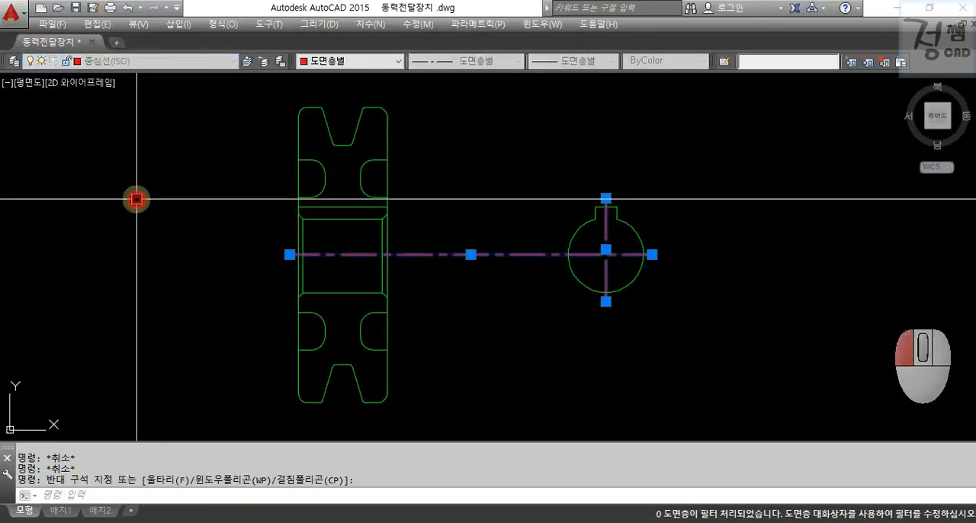
{"action": "key", "text": "Escape"}
{"action": "key", "text": "Escape"}
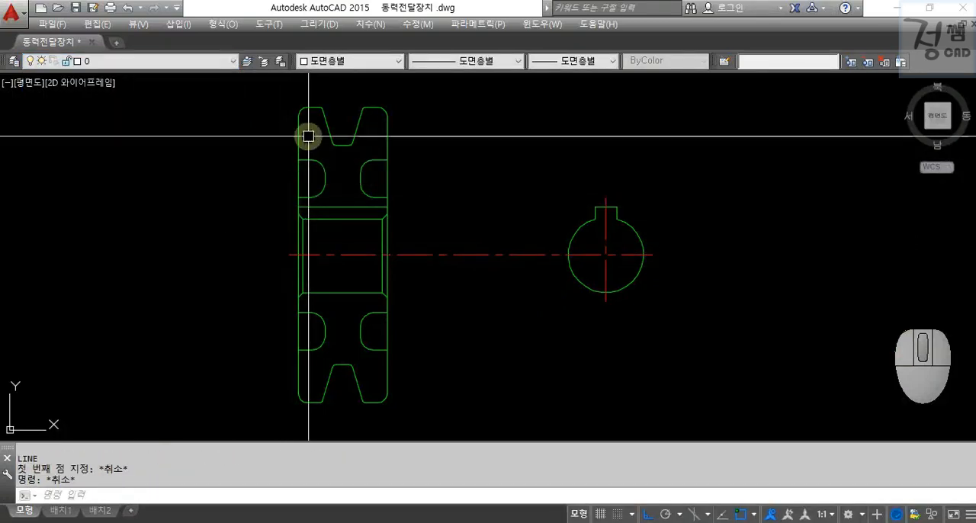
{"action": "type", "text": "o 2.3"}
{"action": "key", "text": "space"}
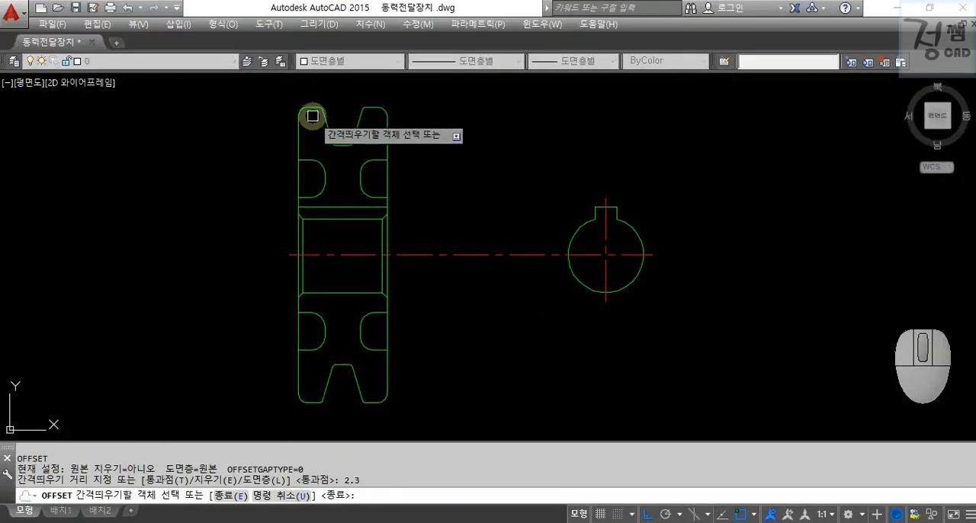
{"action": "left_click", "coordinate": [311, 112]}
{"action": "key", "text": "Escape"}
Offset the section view's upper left rim edge 2.3 mm downward.
{"action": "scroll", "coordinate": [313, 114], "scroll_direction": "up", "scroll_amount": 4}
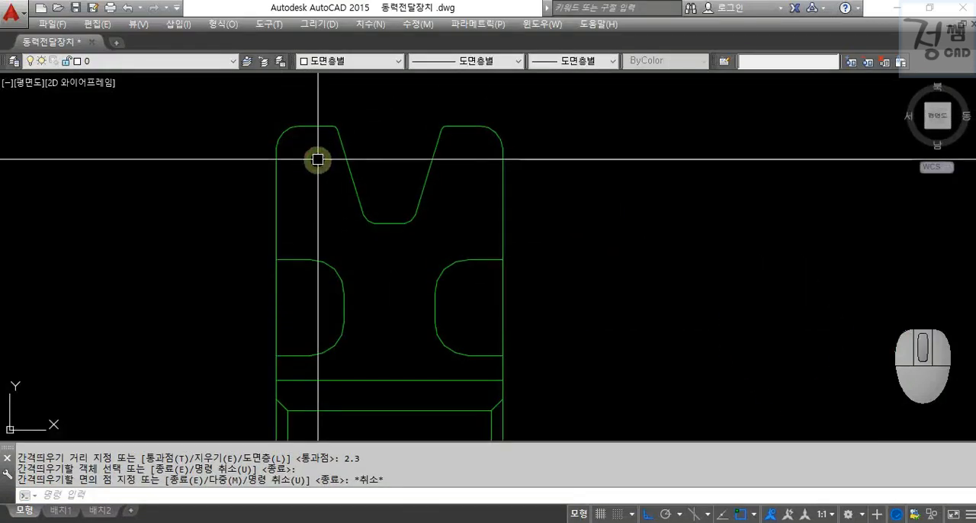
{"action": "key", "text": "space"}
{"action": "type", "text": "2.3"}
{"action": "key", "text": "space"}
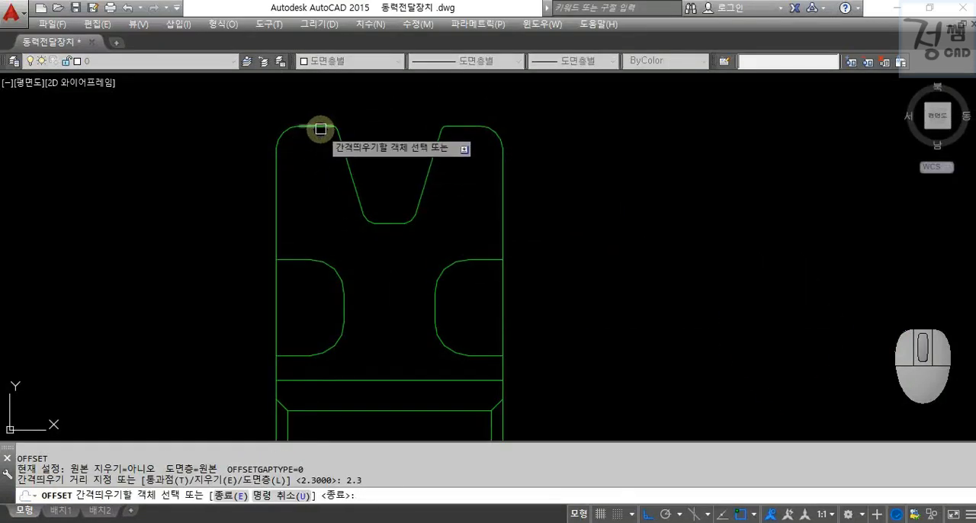
{"action": "left_click", "coordinate": [320, 129]}
{"action": "left_click", "coordinate": [315, 172]}
{"action": "key", "text": "Escape"}
Extend the offset line across the groove to both outer side edges of the pulley.
{"action": "type", "text": "ex"}
{"action": "key", "text": "space"}
{"action": "key", "text": "space"}
{"action": "left_click", "coordinate": [327, 153]}
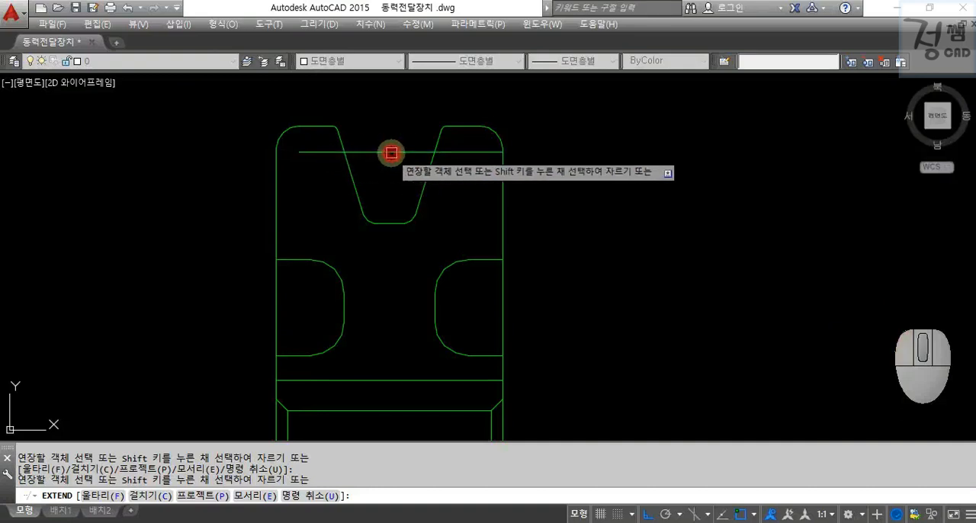
{"action": "key", "text": "Escape"}
Match the offset line's properties to the existing centreline.
{"action": "scroll", "coordinate": [358, 172], "scroll_direction": "down", "scroll_amount": 2}
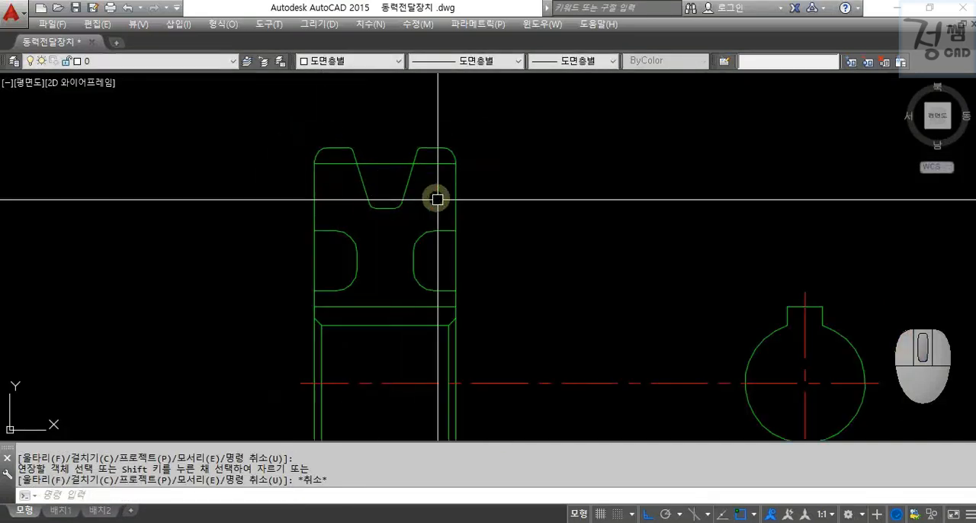
{"action": "type", "text": "ma"}
{"action": "key", "text": "space"}
{"action": "left_click", "coordinate": [388, 165]}
{"action": "key", "text": "Escape"}
{"action": "left_click", "coordinate": [396, 163]}
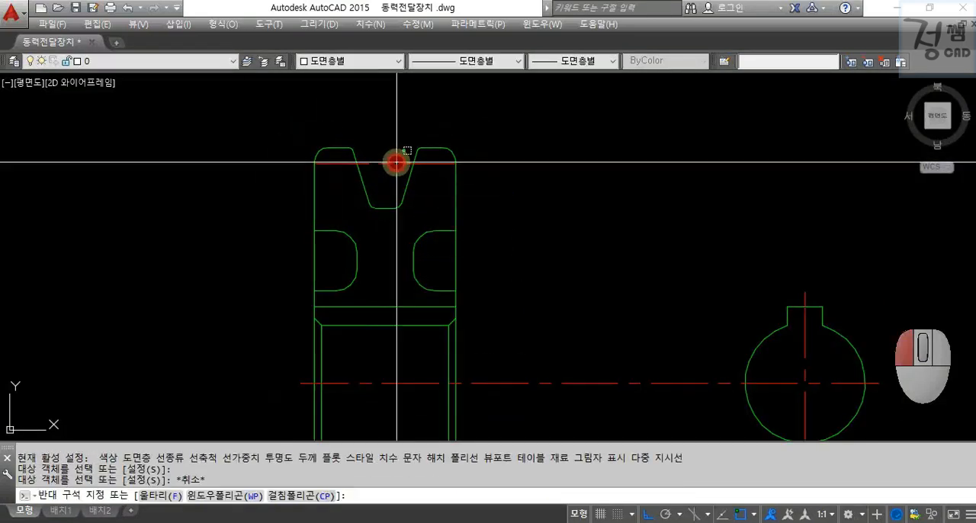
{"action": "left_click", "coordinate": [381, 173]}
{"action": "key", "text": "Escape"}
Trim the red pitch line on both sides so that it spans only between the V-groove flanks.
{"action": "type", "text": "tr"}
{"action": "key", "text": "space"}
Extend the pitch line 2 mm beyond both groove flanks by stretching its right end 4 and moving it left 2.
{"action": "key", "text": "space"}
{"action": "left_click", "coordinate": [340, 163]}
{"action": "left_click", "coordinate": [427, 164]}
{"action": "key", "text": "Escape"}
{"action": "left_click", "coordinate": [389, 162]}
{"action": "left_click", "coordinate": [412, 163]}
{"action": "type", "text": "4"}
{"action": "key", "text": "space"}
{"action": "type", "text": "m"}
Draw a vertical line from above the pulley down to the midpoint of the upper V-groove's bottom.
{"action": "key", "text": "space"}
{"action": "left_click", "coordinate": [629, 182]}
{"action": "type", "text": "2"}
{"action": "key", "text": "space"}
{"action": "key", "text": "Escape"}
{"action": "key", "text": "Escape"}
{"action": "type", "text": "l"}
{"action": "key", "text": "space"}
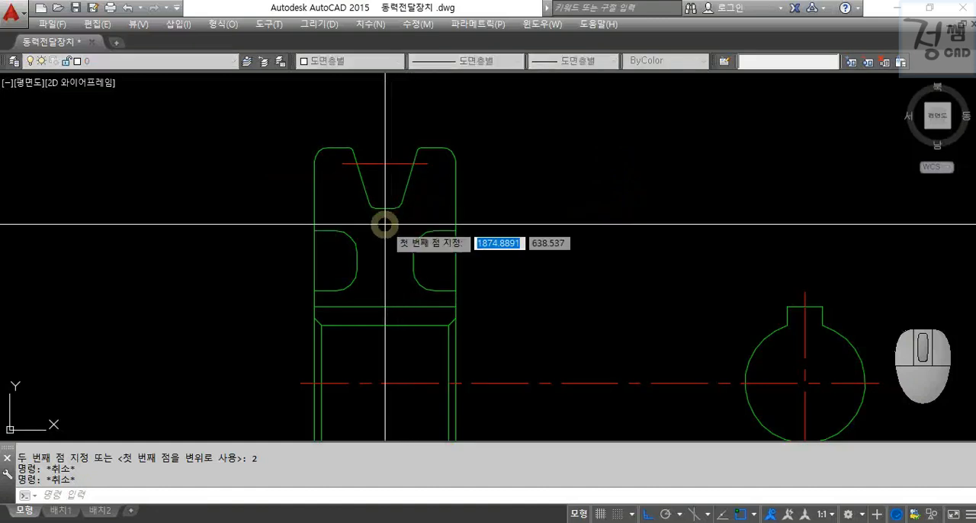
{"action": "left_click", "coordinate": [386, 114]}
{"action": "left_click", "coordinate": [384, 208]}
{"action": "key", "text": "Escape"}
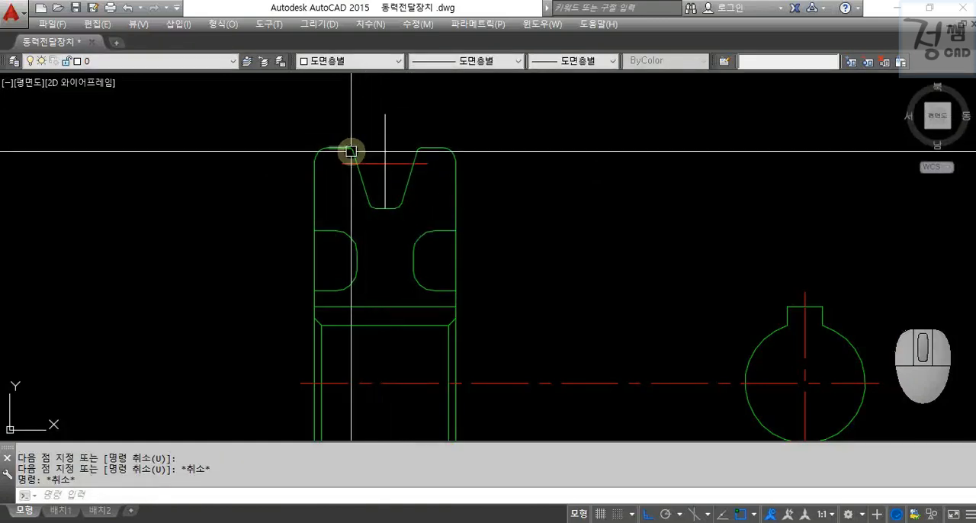
Extend the upper left rim edge across the groove as a trimming boundary.
{"action": "type", "text": "ex"}
{"action": "key", "text": "space"}
{"action": "key", "text": "space"}
{"action": "left_click", "coordinate": [345, 148]}
{"action": "key", "text": "Escape"}
{"action": "key", "text": "Escape"}
Trim off the part of the groove's vertical line above the rim edge.
{"action": "type", "text": "tr"}
{"action": "key", "text": "space"}
{"action": "key", "text": "Escape"}
{"action": "key", "text": "Escape"}
{"action": "type", "text": "t"}
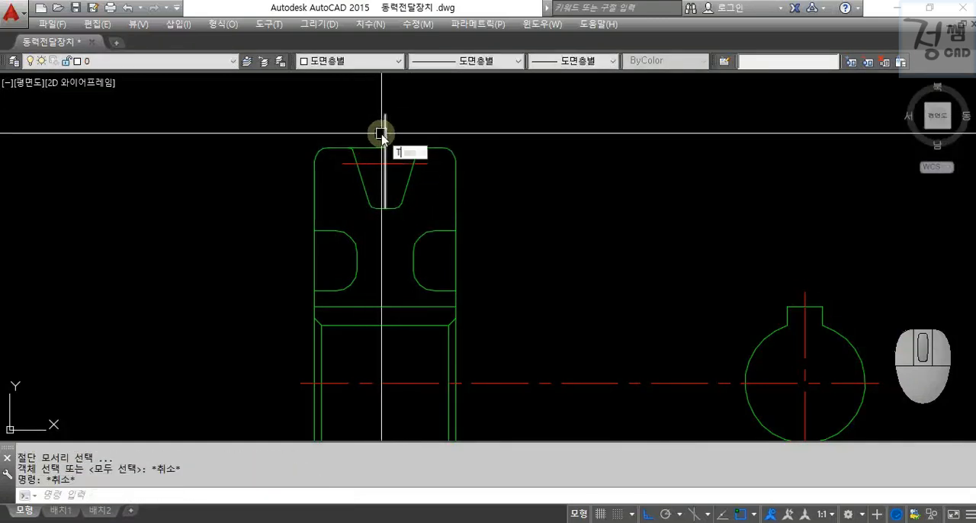
{"action": "type", "text": "r"}
{"action": "key", "text": "space"}
{"action": "key", "text": "space"}
{"action": "left_click", "coordinate": [383, 134]}
{"action": "key", "text": "Escape"}
Trim the extended rim edge away from the groove opening.
{"action": "key", "text": "space"}
{"action": "key", "text": "Escape"}
{"action": "key", "text": "space"}
{"action": "key", "text": "space"}
{"action": "left_click", "coordinate": [370, 151]}
{"action": "key", "text": "Escape"}
Extend the groove's vertical line 2 mm past both ends by stretching its upper end 4 and moving it down 2.
{"action": "left_click", "coordinate": [384, 154]}
{"action": "left_click", "coordinate": [385, 148]}
{"action": "type", "text": "4"}
{"action": "key", "text": "space"}
{"action": "type", "text": "m"}
{"action": "key", "text": "space"}
{"action": "left_click", "coordinate": [540, 131]}
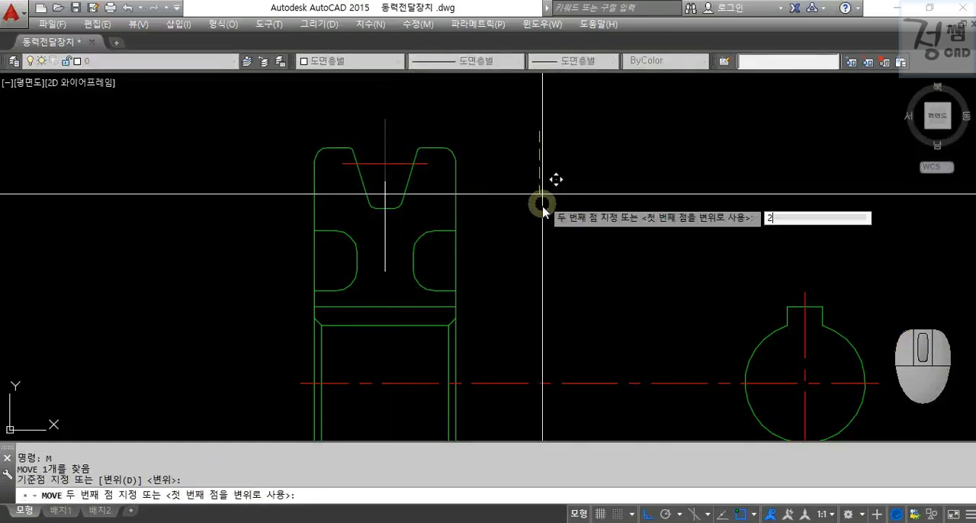
{"action": "type", "text": "2"}
{"action": "key", "text": "space"}
{"action": "key", "text": "Escape"}
{"action": "key", "text": "Escape"}
Match the groove's vertical line to the properties of the red pitch line.
{"action": "type", "text": "ma"}
{"action": "key", "text": "space"}
{"action": "left_click", "coordinate": [398, 164]}
{"action": "left_click", "coordinate": [385, 181]}
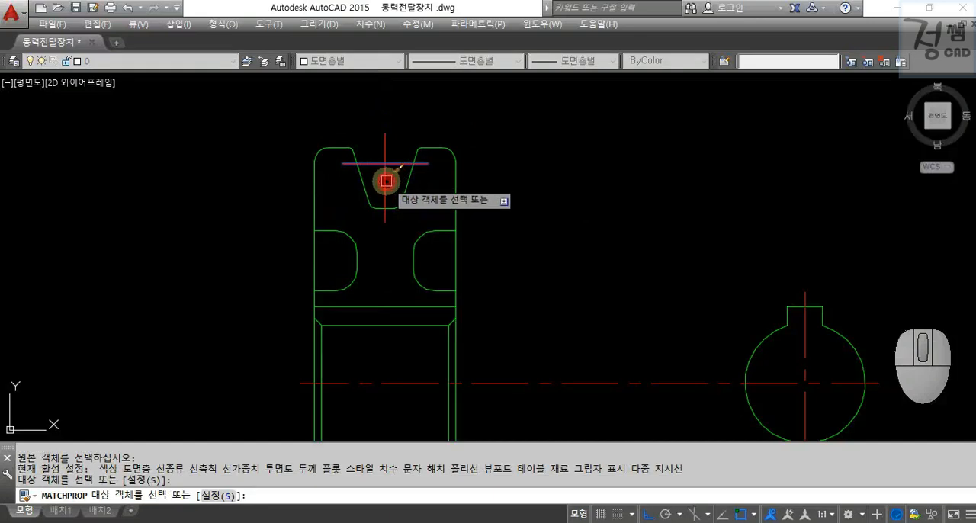
{"action": "key", "text": "Escape"}
{"action": "key", "text": "Escape"}
Set the linetype scale of the groove's vertical and horizontal centrelines to 0.5.
{"action": "left_click", "coordinate": [385, 180]}
{"action": "left_click", "coordinate": [397, 164]}
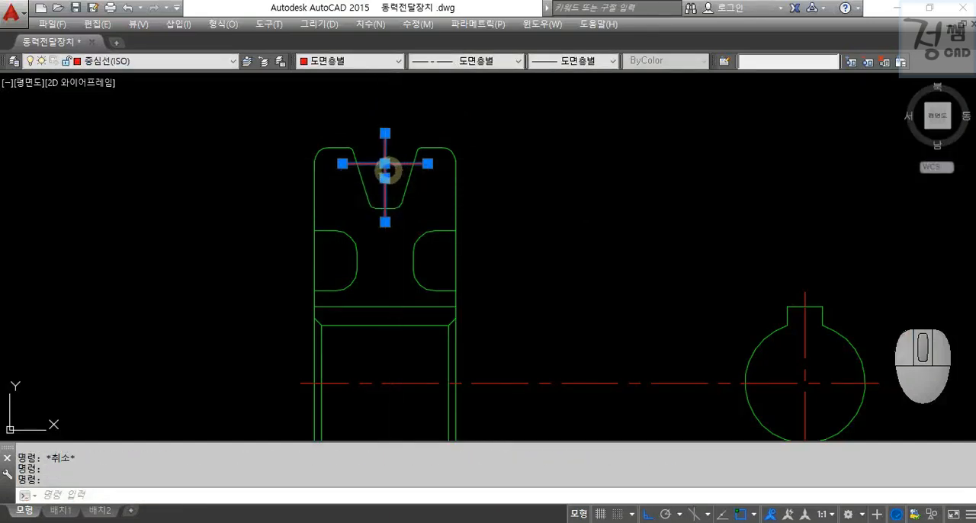
{"action": "key", "text": "ctrl+1"}
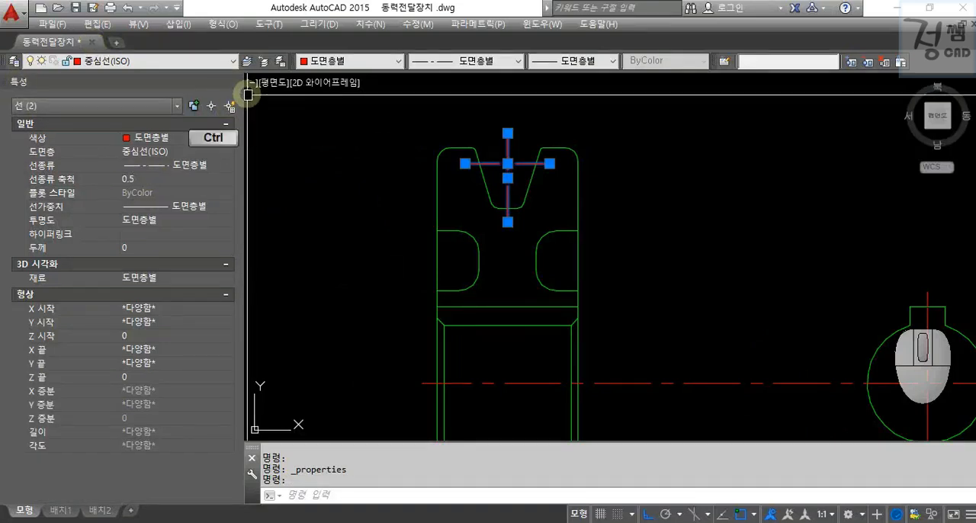
{"action": "key", "text": "ctrl+1"}
{"action": "key", "text": "Escape"}
{"action": "key", "text": "Escape"}
Mirror the upper groove's two centrelines about the pulley's horizontal axis onto the lower groove, keeping the originals.
{"action": "left_click", "coordinate": [396, 178]}
{"action": "left_click", "coordinate": [374, 145]}
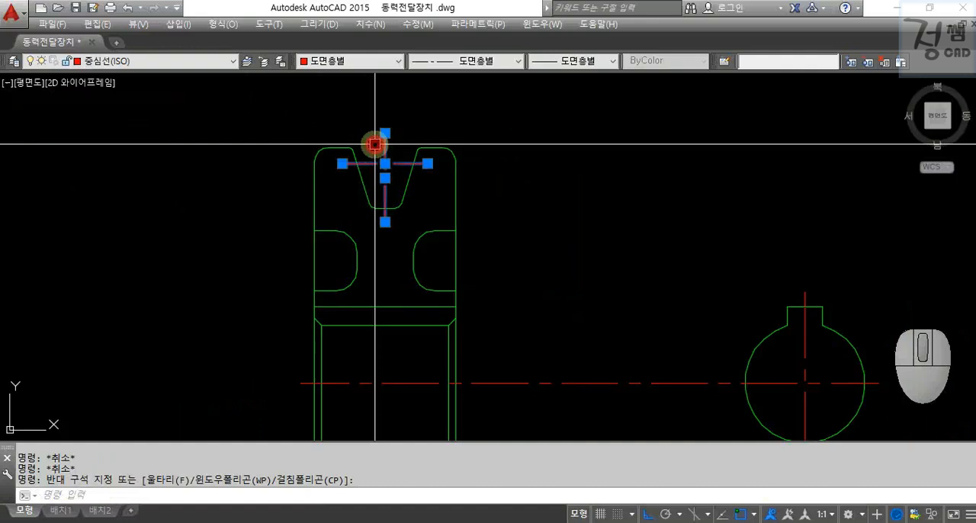
{"action": "scroll", "coordinate": [374, 144], "scroll_direction": "down", "scroll_amount": 2}
{"action": "type", "text": "MI"}
{"action": "key", "text": "Return"}
{"action": "left_click", "coordinate": [378, 293]}
{"action": "left_click", "coordinate": [216, 258]}
{"action": "mouse_move", "coordinate": [216, 258]}
{"action": "middle_mouse_down"}
{"action": "mouse_move", "coordinate": [220, 235]}
{"action": "mouse_move", "coordinate": [200, 215]}
{"action": "middle_mouse_up"}
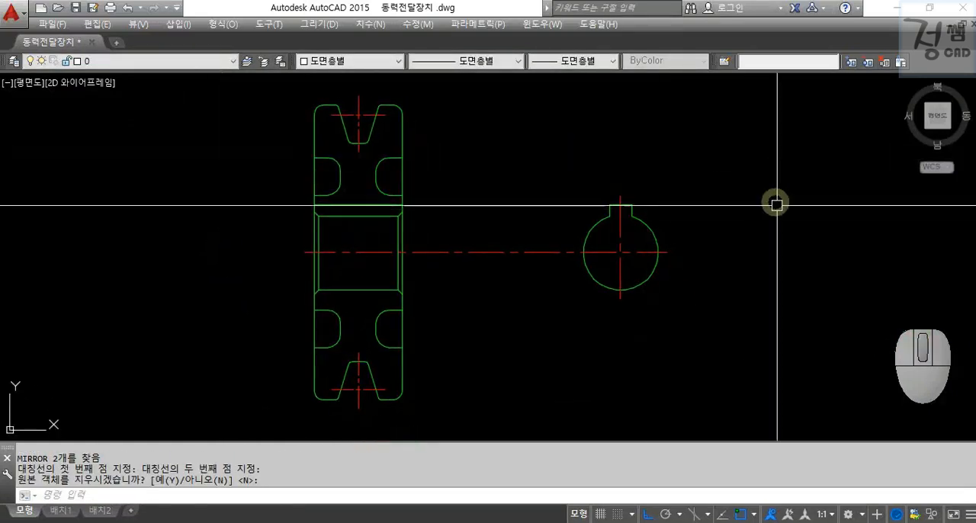
Draw a circle centred on the upper groove's centreline crossing, large enough to enclose the groove and both rim corners.
{"action": "scroll", "coordinate": [443, 145], "scroll_direction": "up", "scroll_amount": 4}
{"action": "middle_click_drag", "start_coordinate": [443, 144], "coordinate": [697, 326]}
{"action": "key", "text": "Return"}
{"action": "type", "text": "c"}
Copy the circle and the geometry it encloses or crosses to the empty area left of the pulley view.
{"action": "key", "text": "Return"}
{"action": "left_click", "coordinate": [477, 241]}
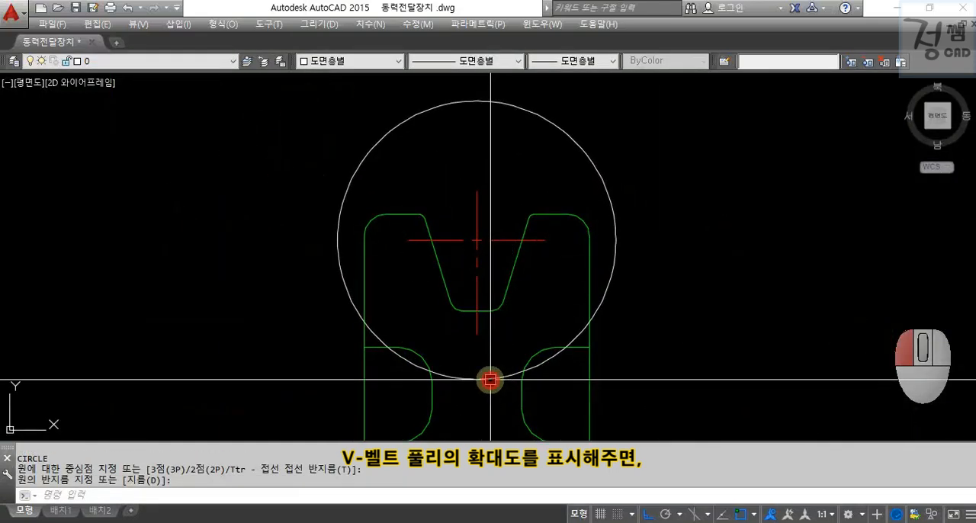
{"action": "key", "text": "Escape"}
{"action": "key", "text": "Escape"}
{"action": "left_click", "coordinate": [657, 394]}
{"action": "left_click", "coordinate": [296, 137]}
{"action": "type", "text": "co"}
{"action": "key", "text": "Return"}
{"action": "left_click", "coordinate": [700, 310]}
{"action": "scroll", "coordinate": [490, 318], "scroll_direction": "down", "scroll_amount": 2}
{"action": "middle_click_drag", "start_coordinate": [485, 318], "coordinate": [602, 258]}
{"action": "left_click", "coordinate": [458, 281]}
{"action": "key", "text": "Escape"}
In the copied detail, trim the right rim edge at the circle and delete its leftover outside the circle.
{"action": "scroll", "coordinate": [388, 275], "scroll_direction": "up", "scroll_amount": 4}
{"action": "type", "text": "yt"}
{"action": "key", "text": "space"}
{"action": "key", "text": "space"}
{"action": "key", "text": "Escape"}
{"action": "key", "text": "Escape"}
{"action": "type", "text": "tr"}
{"action": "left_click", "coordinate": [415, 306]}
{"action": "left_click", "coordinate": [369, 265]}
{"action": "key", "text": "Escape"}
{"action": "left_click", "coordinate": [395, 314]}
{"action": "left_click", "coordinate": [347, 306]}
{"action": "key", "text": "Delete"}
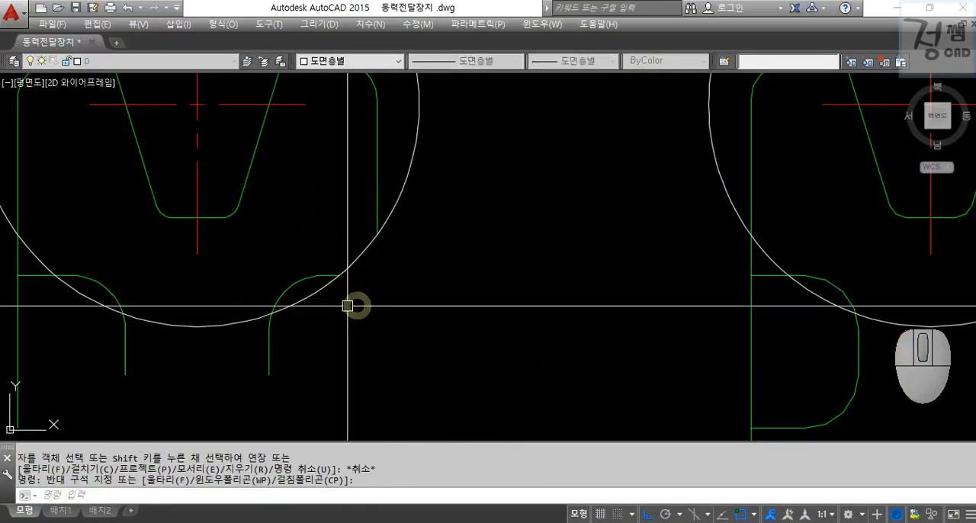
Trim the copied detail's left rim edge and the left recess's horizontal line where they pass outside the circle.
{"action": "middle_click_drag", "start_coordinate": [241, 347], "coordinate": [372, 331]}
{"action": "type", "text": "tr"}
{"action": "left_click", "coordinate": [397, 340]}
{"action": "left_click", "coordinate": [175, 295]}
{"action": "left_click", "coordinate": [144, 278]}
{"action": "left_click", "coordinate": [133, 252]}
{"action": "key", "text": "Escape"}
{"action": "key", "text": "Escape"}
Erase the leftover straight edges below the copied circle and trim the recess arcs at the circle.
{"action": "left_click", "coordinate": [139, 277]}
{"action": "left_click", "coordinate": [181, 348]}
{"action": "left_click", "coordinate": [513, 400]}
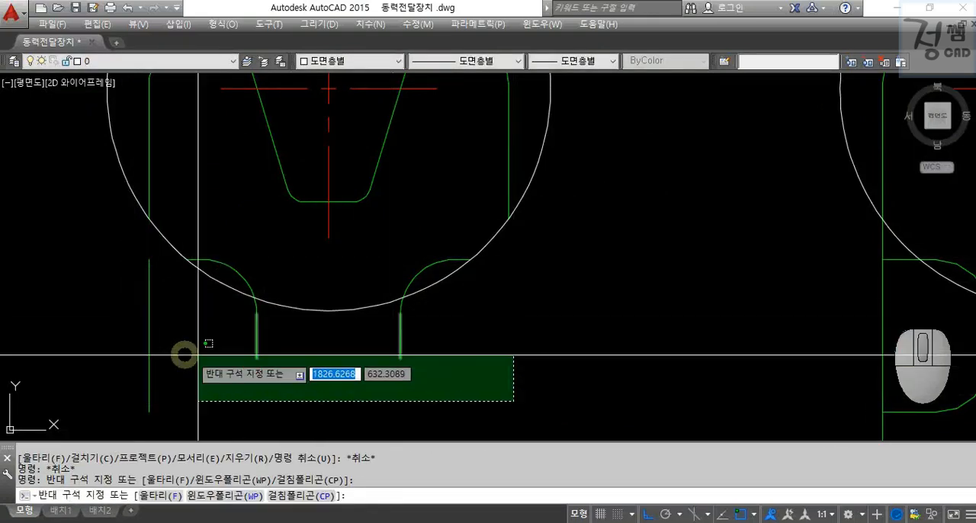
{"action": "left_click", "coordinate": [198, 355]}
{"action": "type", "text": "e"}
{"action": "key", "text": "Return"}
{"action": "key", "text": "space"}
{"action": "left_click", "coordinate": [255, 313]}
{"action": "key", "text": "Escape"}
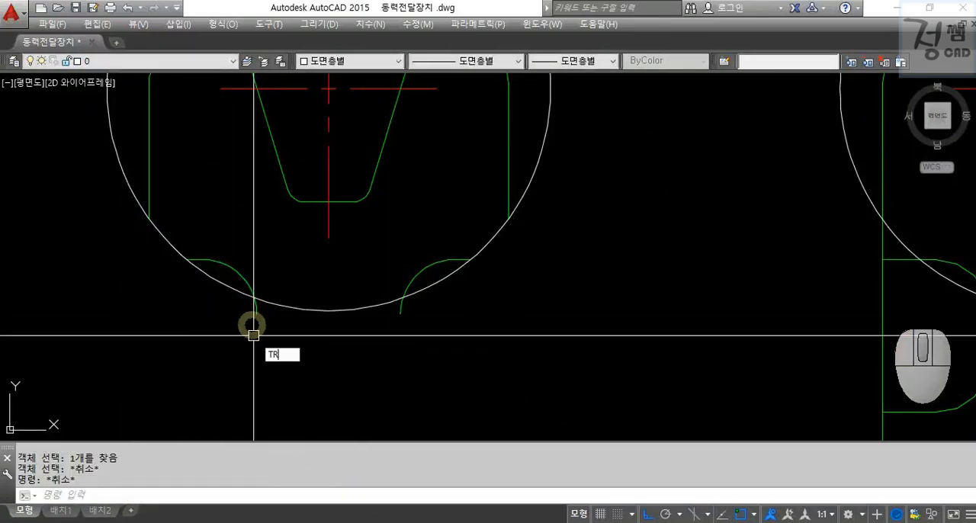
{"action": "key", "text": "Return"}
{"action": "key", "text": "Return"}
{"action": "key", "text": "Escape"}
Scale the whole copied groove detail, including its circle, by a factor of 2.
{"action": "scroll", "coordinate": [401, 314], "scroll_direction": "down", "scroll_amount": 4}
{"action": "left_click_drag", "start_coordinate": [499, 348], "coordinate": [215, 105]}
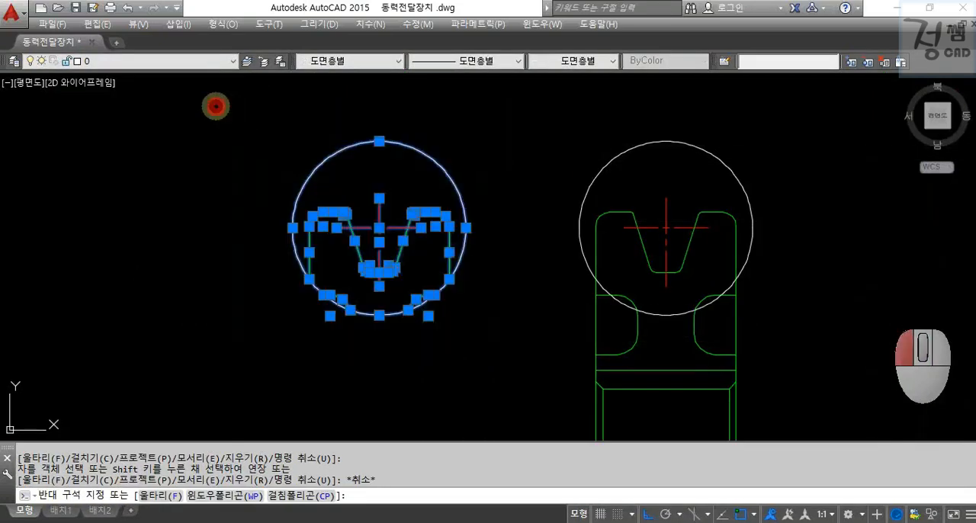
{"action": "type", "text": "sc"}
{"action": "key", "text": "Return"}
{"action": "left_click", "coordinate": [471, 273]}
{"action": "type", "text": "2"}
{"action": "key", "text": "Return"}
{"action": "key", "text": "Escape"}
{"action": "key", "text": "Escape"}
{"action": "scroll", "coordinate": [477, 305], "scroll_direction": "down", "scroll_amount": 2}
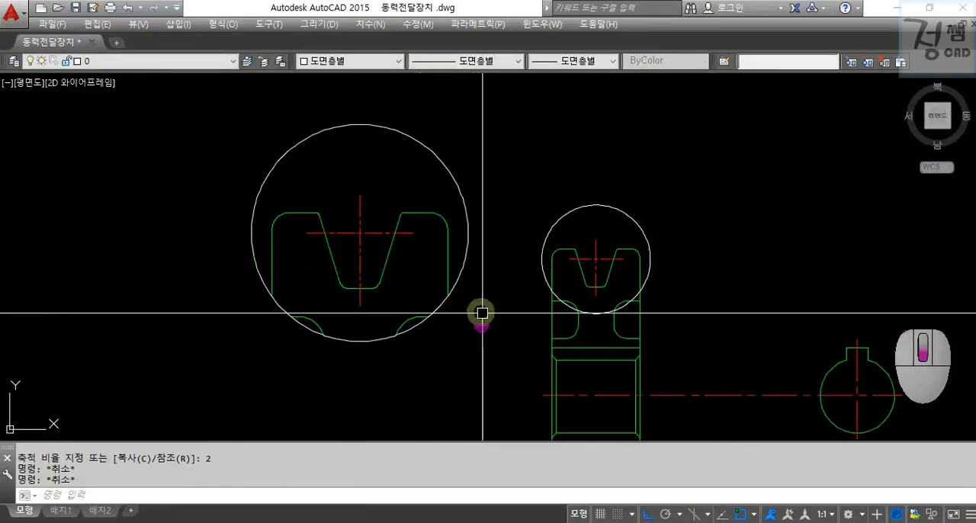
Draw a slanted leader line from the top of the original detail circle up and to the left.
{"action": "middle_click_drag", "start_coordinate": [479, 315], "coordinate": [427, 289]}
{"action": "type", "text": "le"}
{"action": "key", "text": "Return"}
{"action": "key", "text": "Escape"}
{"action": "type", "text": "l"}
{"action": "key", "text": "Return"}
{"action": "left_click", "coordinate": [539, 194]}
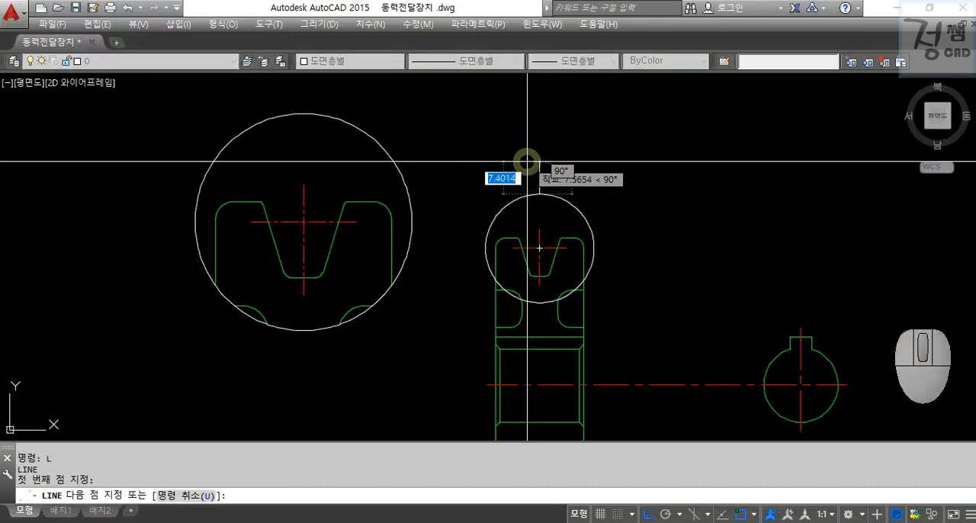
{"action": "key", "text": "F8"}
{"action": "left_click", "coordinate": [520, 155]}
{"action": "key", "text": "F9"}
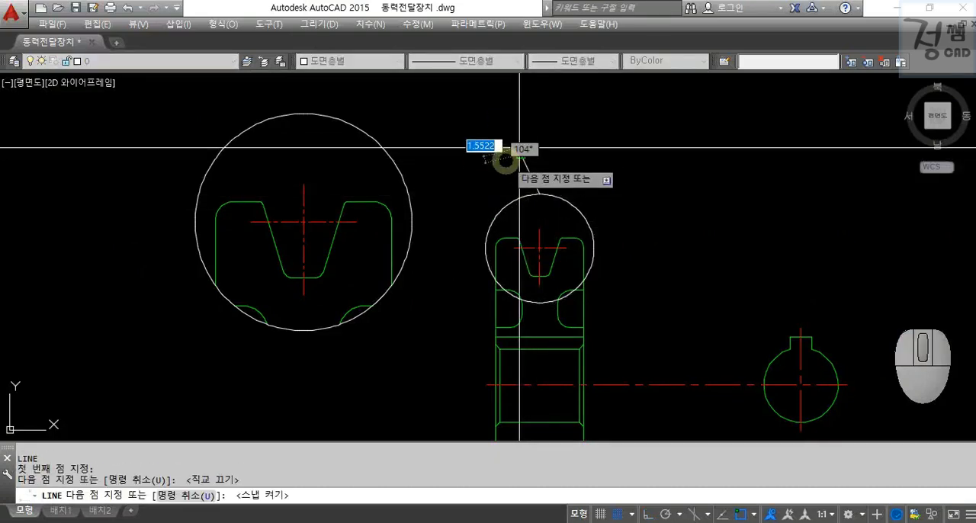
{"action": "key", "text": "Escape"}
{"action": "scroll", "coordinate": [516, 153], "scroll_direction": "up", "scroll_amount": 4}
{"action": "key", "text": "F9"}
Add a 3 mm horizontal line running left from the upper end of the slanted leader.
{"action": "type", "text": "l"}
{"action": "key", "text": "Return"}
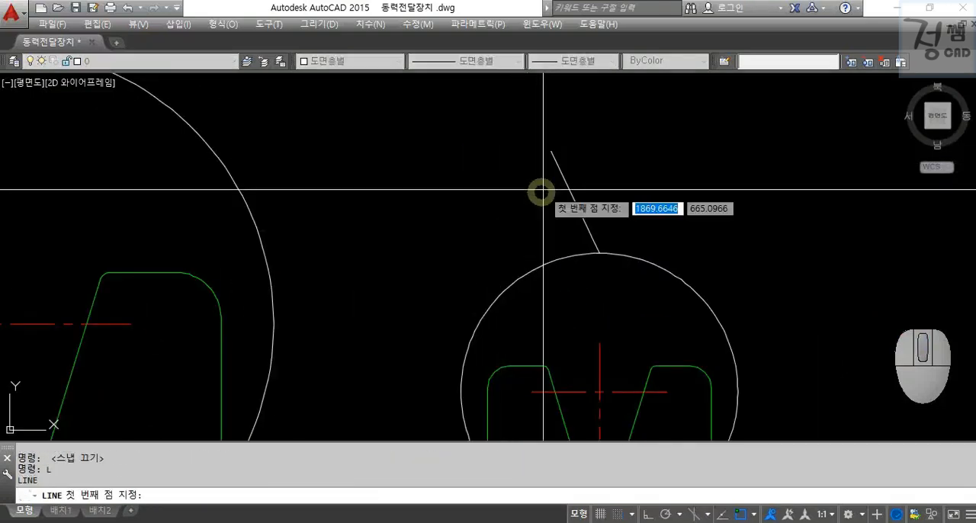
{"action": "left_click", "coordinate": [549, 147]}
{"action": "key", "text": "F8"}
{"action": "type", "text": "3"}
{"action": "key", "text": "Return"}
{"action": "key", "text": "Escape"}
{"action": "key", "text": "Escape"}
{"action": "middle_click_drag", "start_coordinate": [455, 179], "coordinate": [464, 198]}
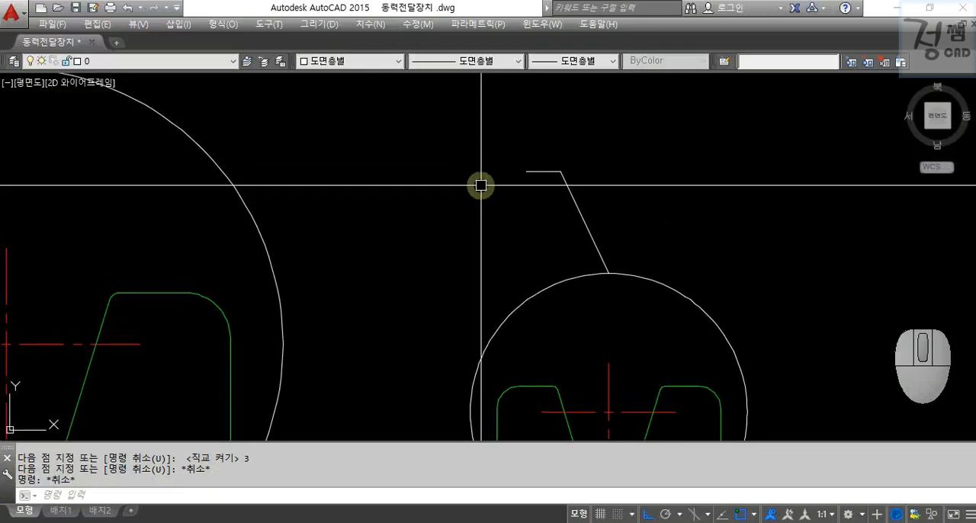
Place a horizontal linear dimension about 6 mm long in the empty space left of the leader.
{"action": "type", "text": "dli"}
{"action": "key", "text": "Return"}
{"action": "left_click", "coordinate": [339, 114]}
{"action": "left_click", "coordinate": [407, 114]}
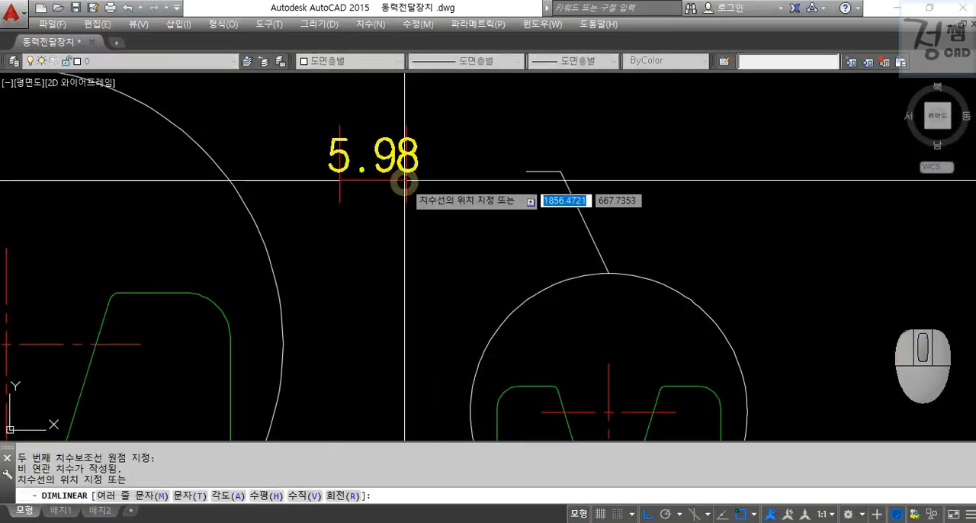
{"action": "left_click", "coordinate": [405, 217]}
Replace the dimension's text with A at a text height of 5.
{"action": "left_click", "coordinate": [447, 246]}
{"action": "left_click", "coordinate": [368, 191]}
{"action": "type", "text": "ed"}
{"action": "key", "text": "Return"}
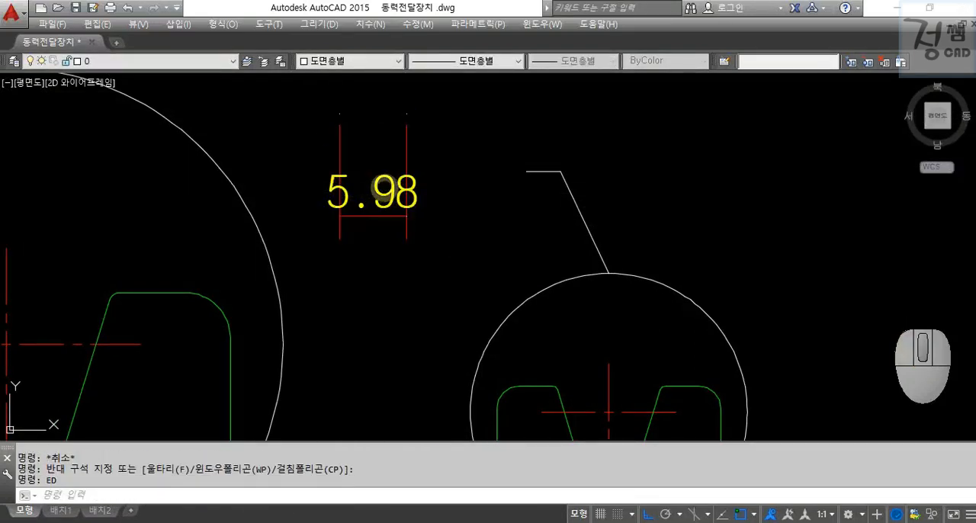
{"action": "left_click", "coordinate": [383, 206]}
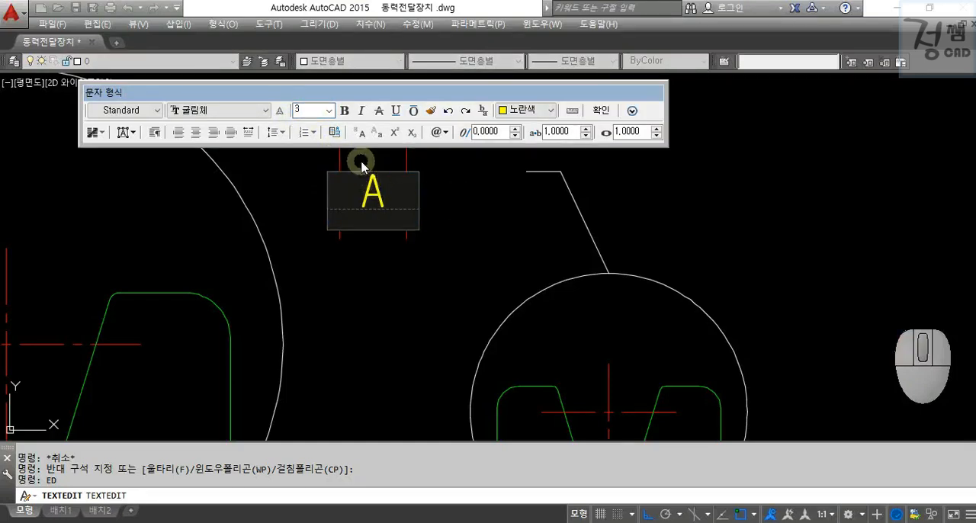
{"action": "left_click", "coordinate": [400, 283]}
{"action": "key", "text": "Escape"}
{"action": "key", "text": "Escape"}
Explode the dimension and erase its dimension and extension lines, leaving only the letter A.
{"action": "left_click", "coordinate": [414, 199]}
{"action": "left_click", "coordinate": [364, 208]}
{"action": "type", "text": "x"}
{"action": "key", "text": "Return"}
{"action": "key", "text": "Escape"}
{"action": "left_click", "coordinate": [319, 209]}
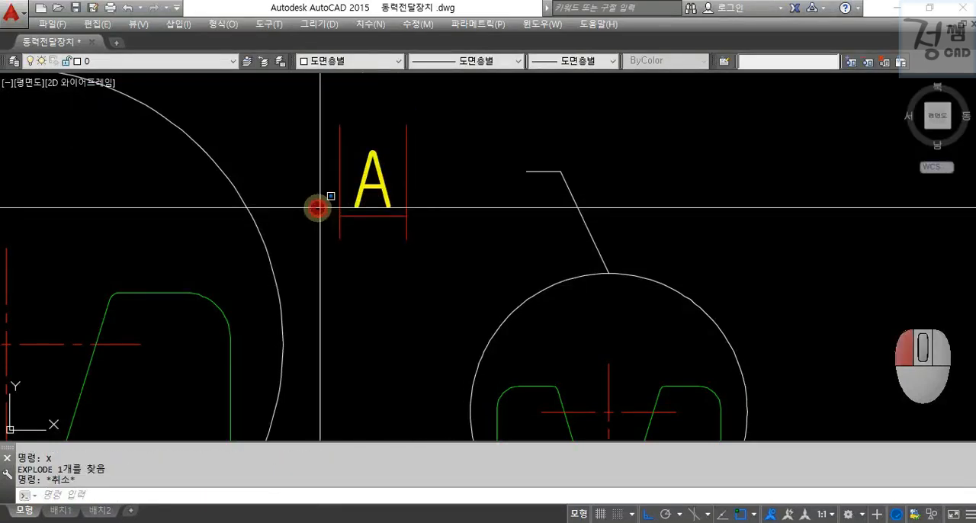
{"action": "left_click", "coordinate": [449, 259]}
{"action": "left_click", "coordinate": [321, 221]}
{"action": "type", "text": "e"}
{"action": "key", "text": "Return"}
Move the letter A freely to the left end of the leader's horizontal line.
{"action": "left_click", "coordinate": [379, 201]}
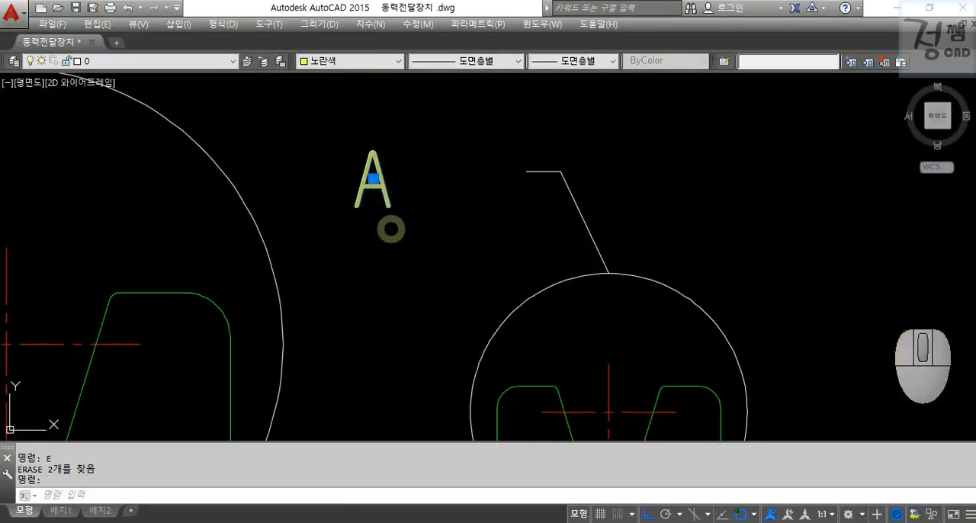
{"action": "type", "text": "m"}
{"action": "key", "text": "Return"}
{"action": "left_click", "coordinate": [383, 253]}
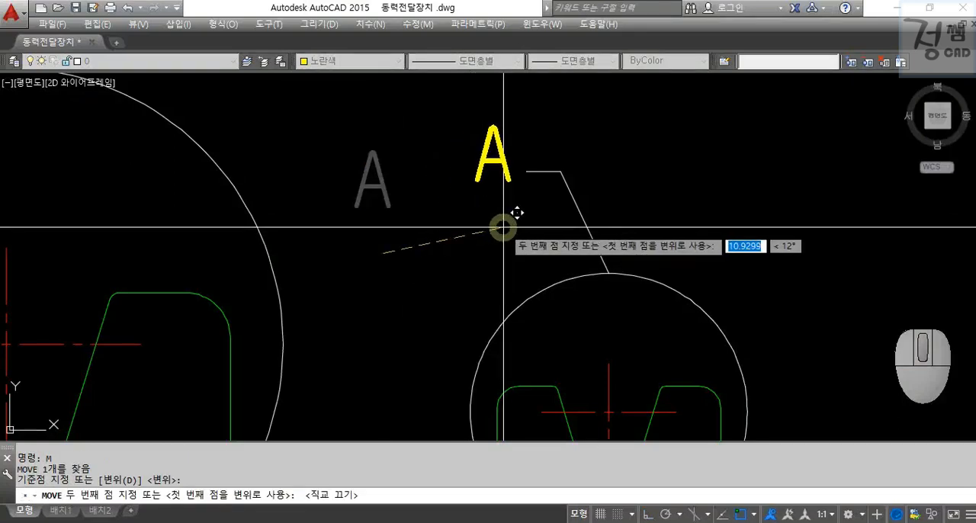
{"action": "left_click", "coordinate": [521, 246]}
{"action": "key", "text": "Escape"}
{"action": "key", "text": "Escape"}
{"action": "left_click", "coordinate": [510, 190]}
{"action": "left_click", "coordinate": [455, 183]}
{"action": "key", "text": "Escape"}
Copy the letter A to just below the enlarged detail circle.
{"action": "left_click", "coordinate": [505, 189]}
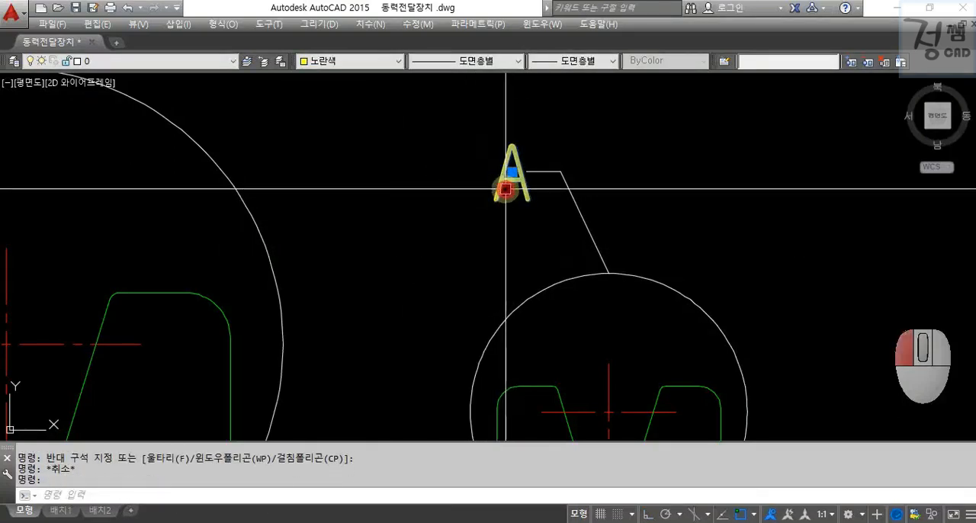
{"action": "type", "text": "co"}
{"action": "key", "text": "Return"}
{"action": "left_click", "coordinate": [505, 184]}
{"action": "scroll", "coordinate": [420, 251], "scroll_direction": "down", "scroll_amount": 5}
{"action": "middle_click_drag", "start_coordinate": [372, 291], "coordinate": [506, 105]}
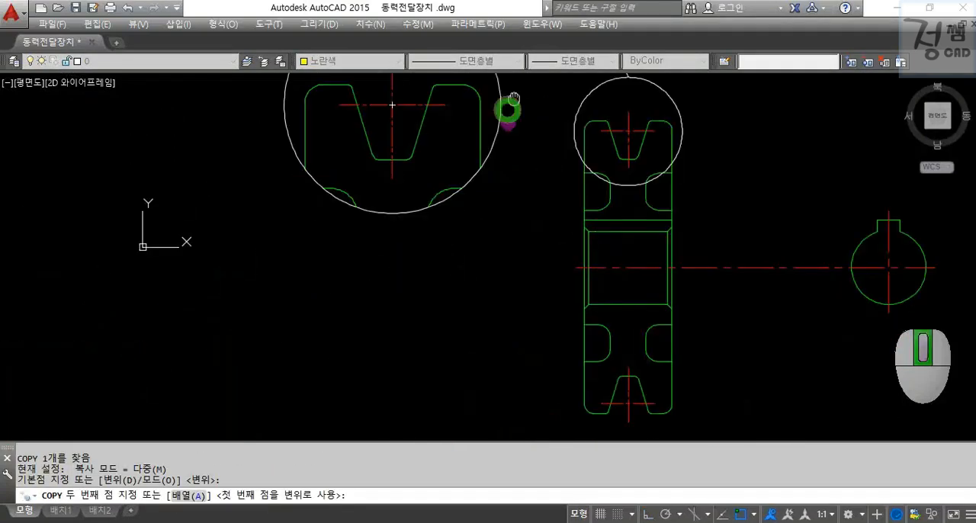
{"action": "left_click", "coordinate": [370, 243]}
{"action": "scroll", "coordinate": [370, 243], "scroll_direction": "up", "scroll_amount": 3}
{"action": "key", "text": "Escape"}
Change the copied text to 확대도-A(2:1) and set the height of the (2:1) part to 3.
{"action": "type", "text": "ed"}
{"action": "key", "text": "Return"}
{"action": "left_click", "coordinate": [372, 242]}
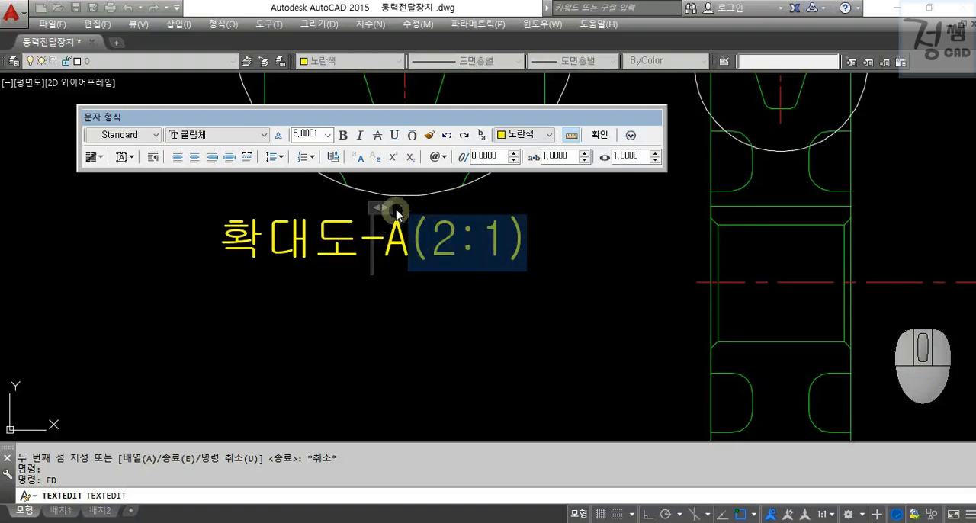
{"action": "key", "text": "Return"}
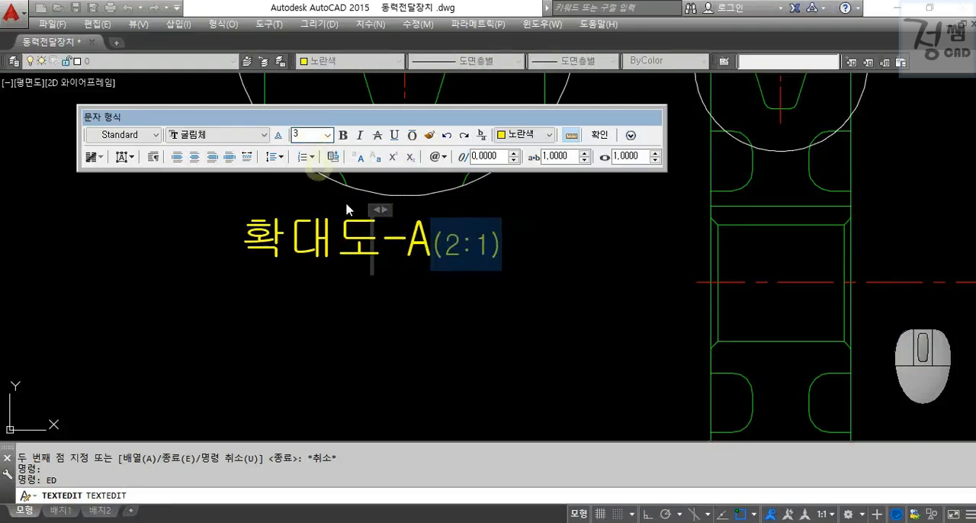
{"action": "key", "text": "Escape"}
Move the 확대도-A(2:1) label so it sits centred beneath the enlarged detail circle.
{"action": "scroll", "coordinate": [503, 296], "scroll_direction": "down", "scroll_amount": 3}
{"action": "scroll", "coordinate": [464, 282], "scroll_direction": "down", "scroll_amount": 3}
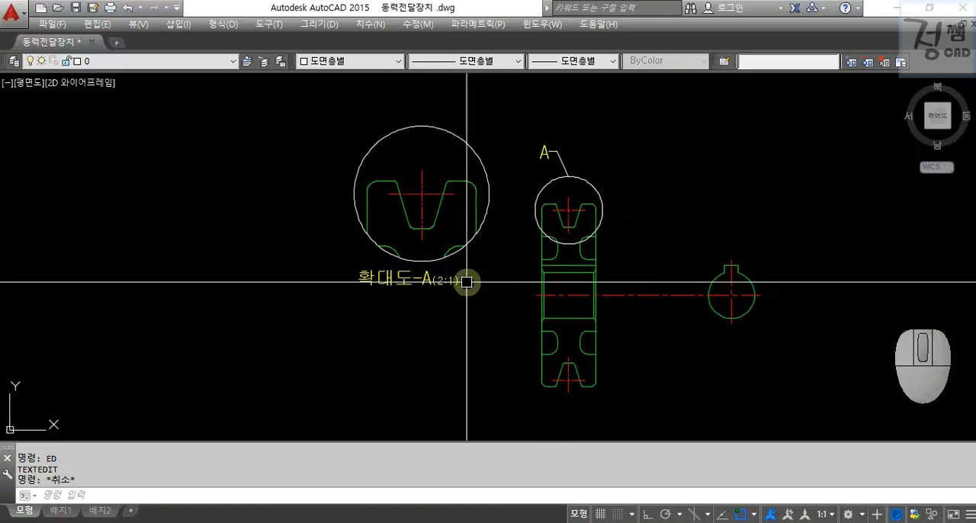
{"action": "scroll", "coordinate": [450, 281], "scroll_direction": "up", "scroll_amount": 3}
{"action": "left_click", "coordinate": [449, 281]}
{"action": "type", "text": "m"}
{"action": "key", "text": "Return"}
{"action": "left_click", "coordinate": [436, 333]}
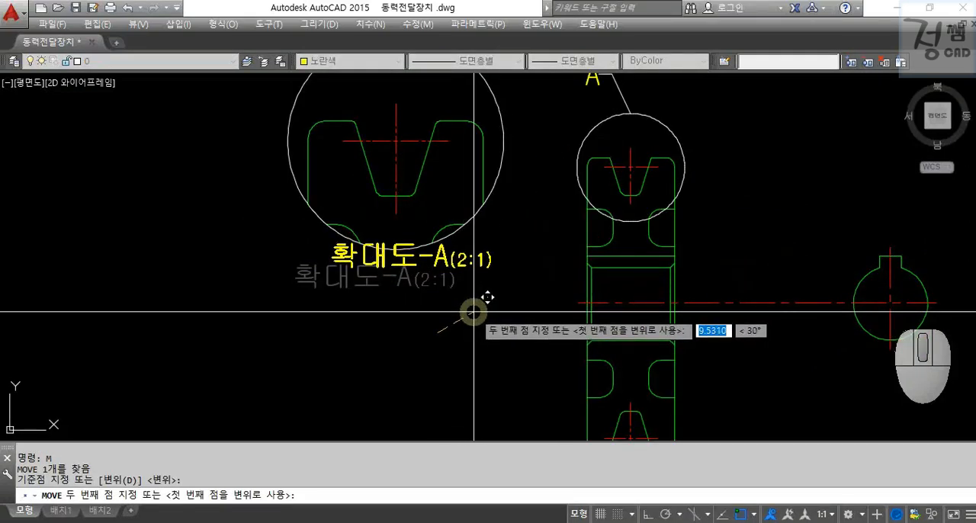
{"action": "left_click", "coordinate": [465, 332]}
{"action": "scroll", "coordinate": [465, 332], "scroll_direction": "down", "scroll_amount": 2}
{"action": "middle_click_drag", "start_coordinate": [492, 315], "coordinate": [403, 318]}
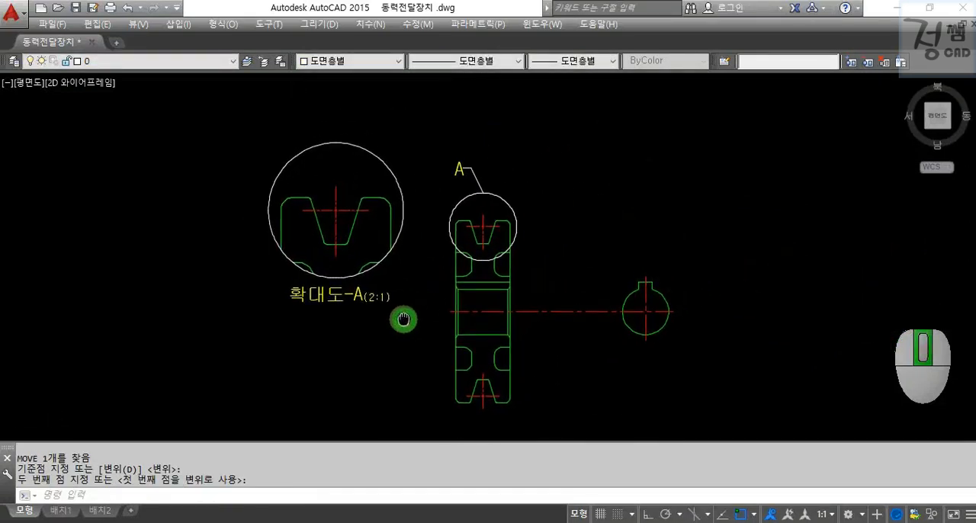
Add a vertical linear dimension between the upper and lower groove centrelines of the pulley, placed to its left.
{"action": "type", "text": "z"}
{"action": "key", "text": "Return"}
{"action": "left_click", "coordinate": [225, 100]}
{"action": "left_click", "coordinate": [699, 418]}
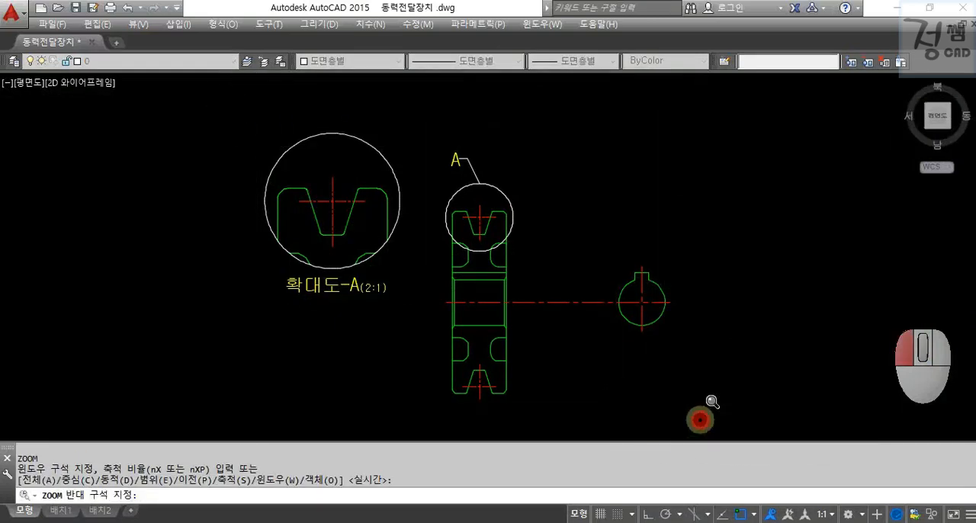
{"action": "middle_click_drag", "start_coordinate": [700, 391], "coordinate": [693, 368]}
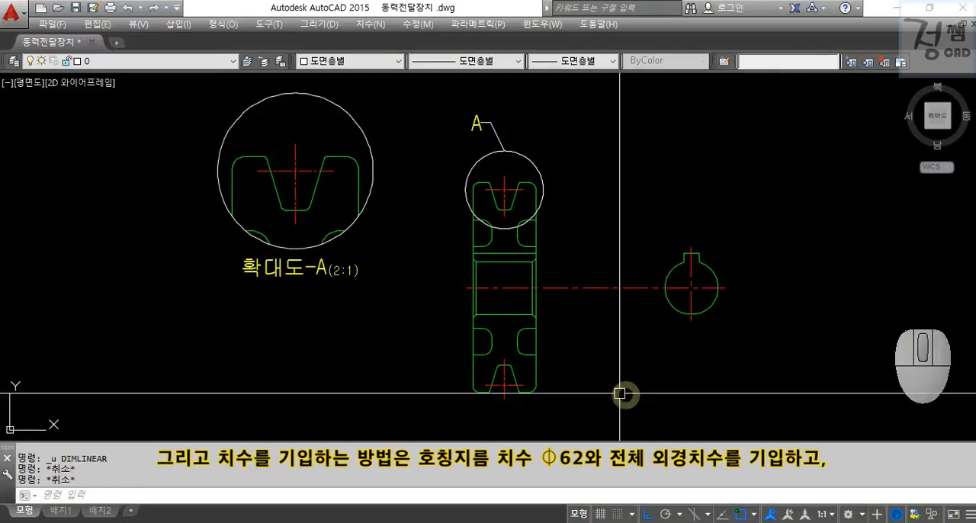
{"action": "scroll", "coordinate": [567, 373], "scroll_direction": "up", "scroll_amount": 4}
{"action": "type", "text": "DLI"}
{"action": "key", "text": "Return"}
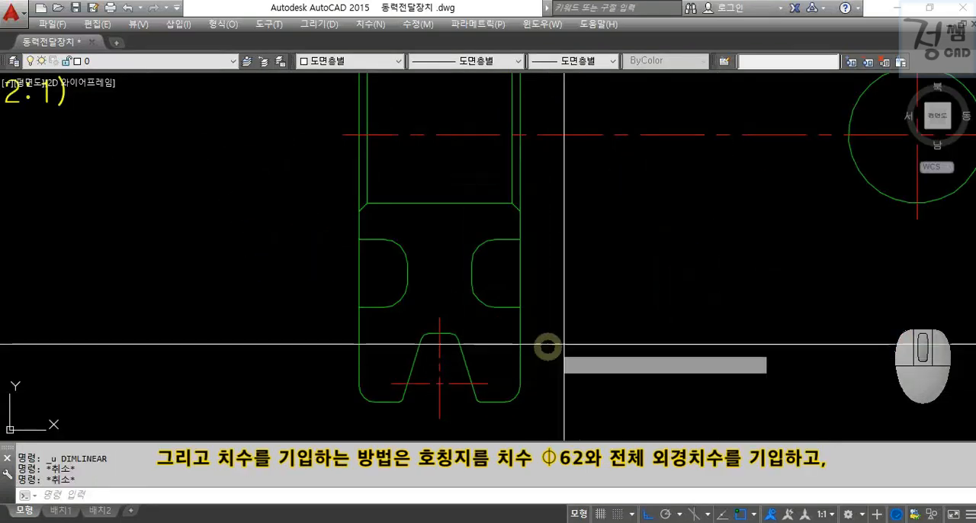
{"action": "left_click", "coordinate": [391, 383]}
{"action": "scroll", "coordinate": [399, 369], "scroll_direction": "down", "scroll_amount": 2}
{"action": "middle_click_drag", "start_coordinate": [447, 214], "coordinate": [475, 353]}
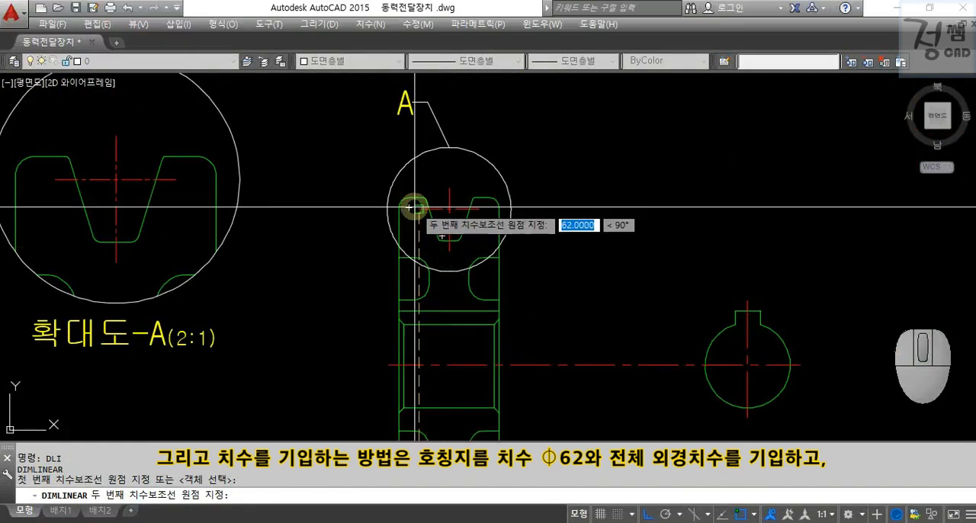
{"action": "left_click", "coordinate": [418, 207]}
{"action": "left_click", "coordinate": [355, 283]}
{"action": "key", "text": "Escape"}
Dimension the pulley's overall outside diameter vertically, placing the dimension line outside the pitch diameter dimension.
{"action": "mouse_move", "coordinate": [383, 306]}
{"action": "middle_mouse_down"}
{"action": "mouse_move", "coordinate": [397, 185]}
{"action": "mouse_move", "coordinate": [395, 199]}
{"action": "middle_mouse_up"}
{"action": "type", "text": "DLI"}
{"action": "key", "text": "Return"}
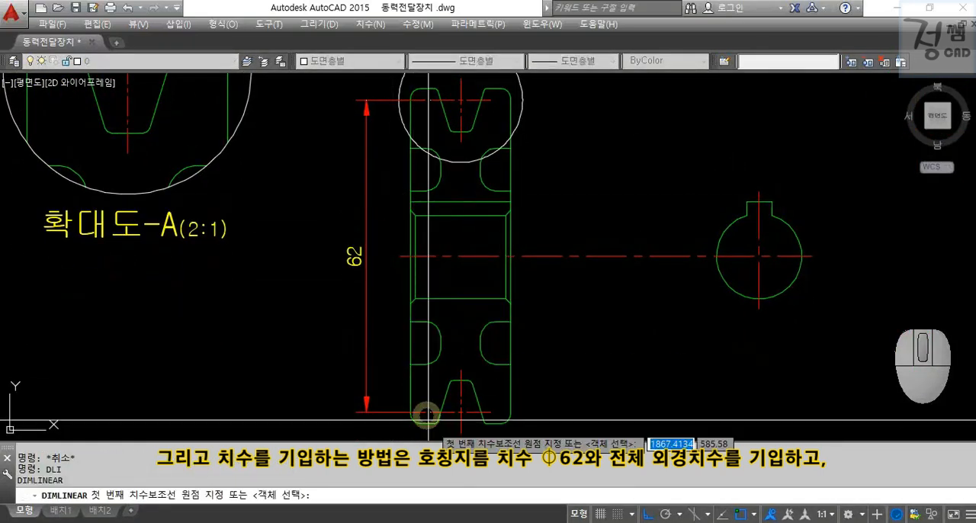
{"action": "left_click", "coordinate": [420, 413]}
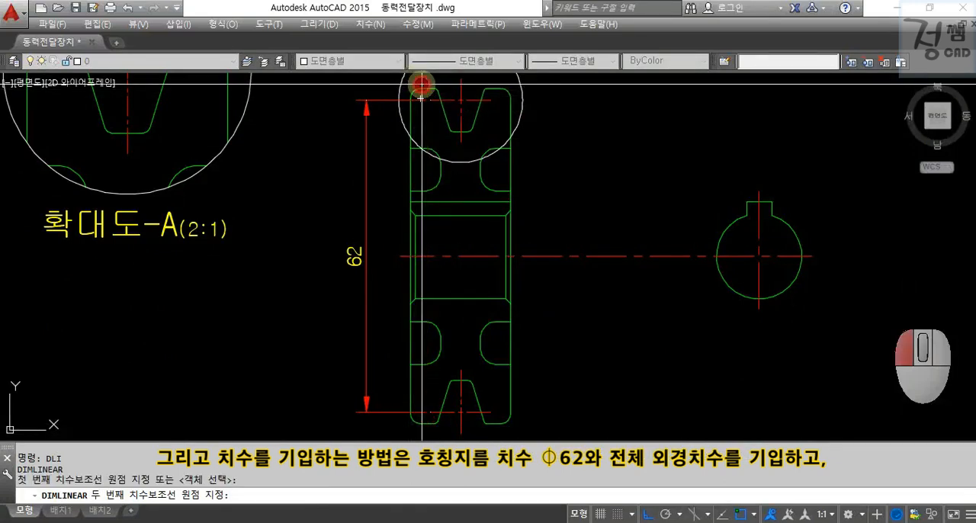
{"action": "left_click", "coordinate": [419, 83]}
{"action": "left_click", "coordinate": [324, 127]}
{"action": "key", "text": "Escape"}
{"action": "key", "text": "Escape"}
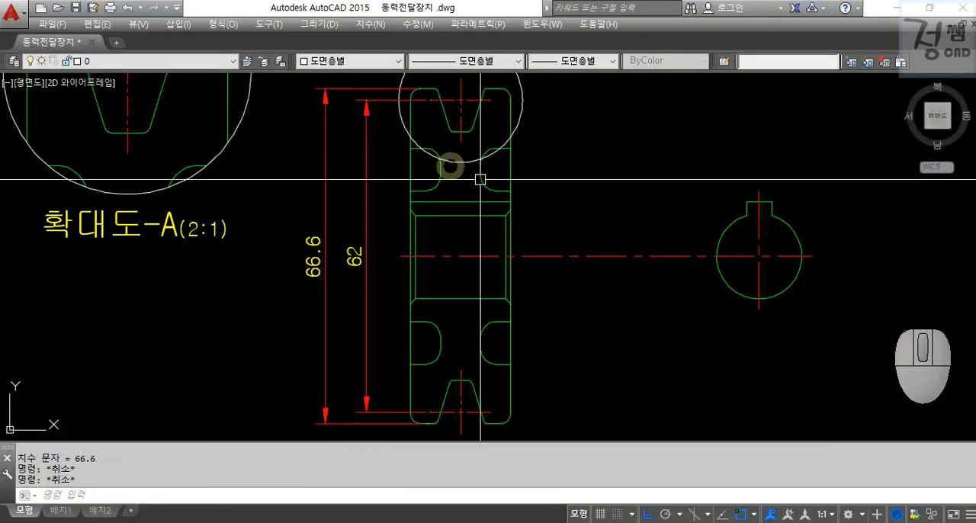
Dimension the shaft bore diameter vertically, just to the right of the pulley section.
{"action": "type", "text": "DIM"}
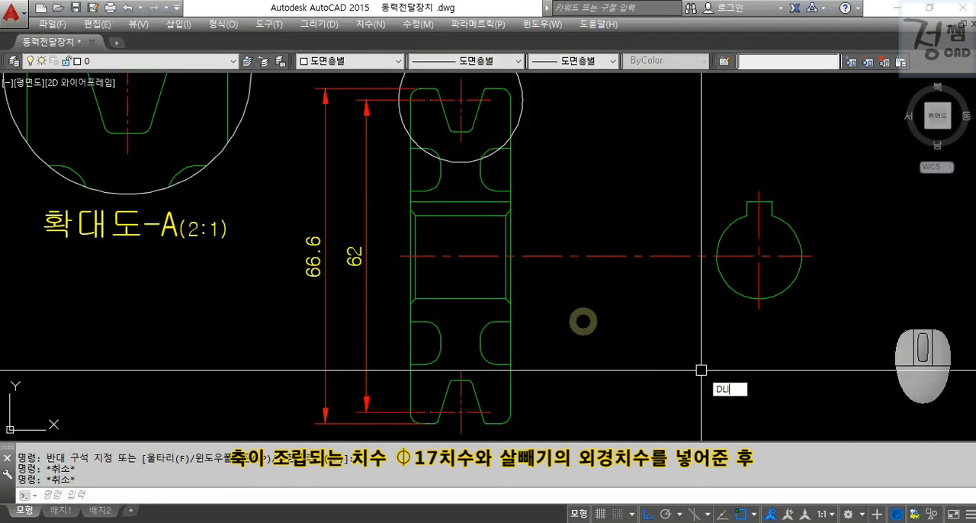
{"action": "type", "text": "LI"}
{"action": "key", "text": "Return"}
{"action": "left_click", "coordinate": [507, 298]}
{"action": "left_click", "coordinate": [510, 215]}
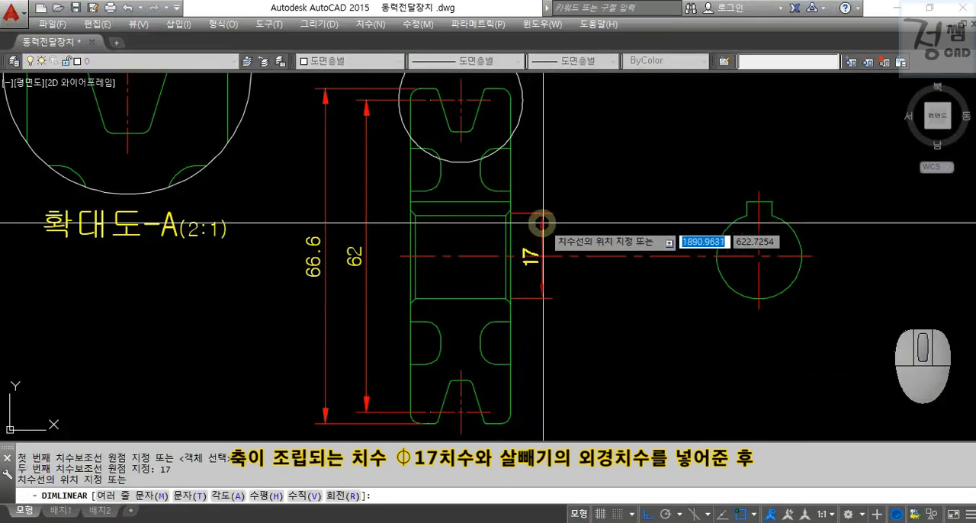
{"action": "left_click", "coordinate": [550, 236]}
{"action": "key", "text": "Escape"}
{"action": "key", "text": "Escape"}
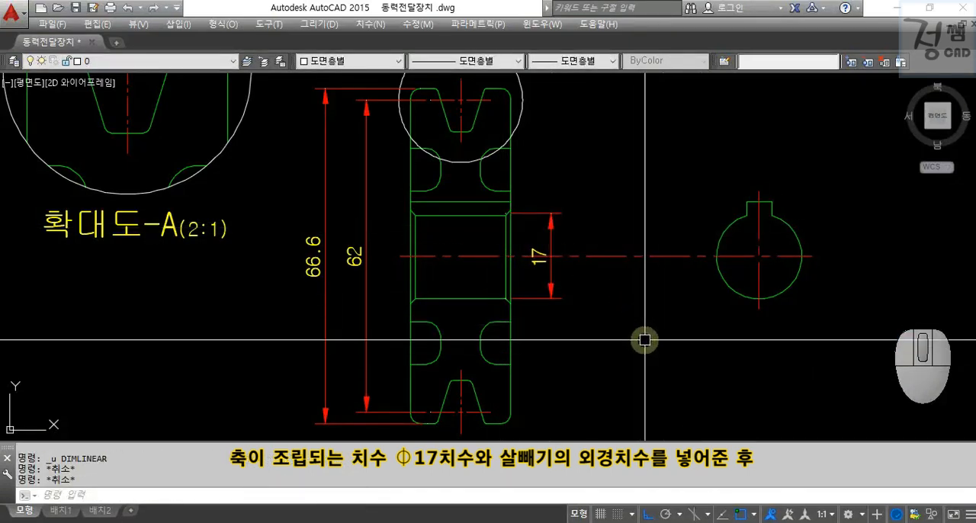
Dimension the inner diameter of the side recesses vertically, to the right of the bore dimension.
{"action": "type", "text": "DLI"}
{"action": "key", "text": "Return"}
{"action": "left_click", "coordinate": [511, 321]}
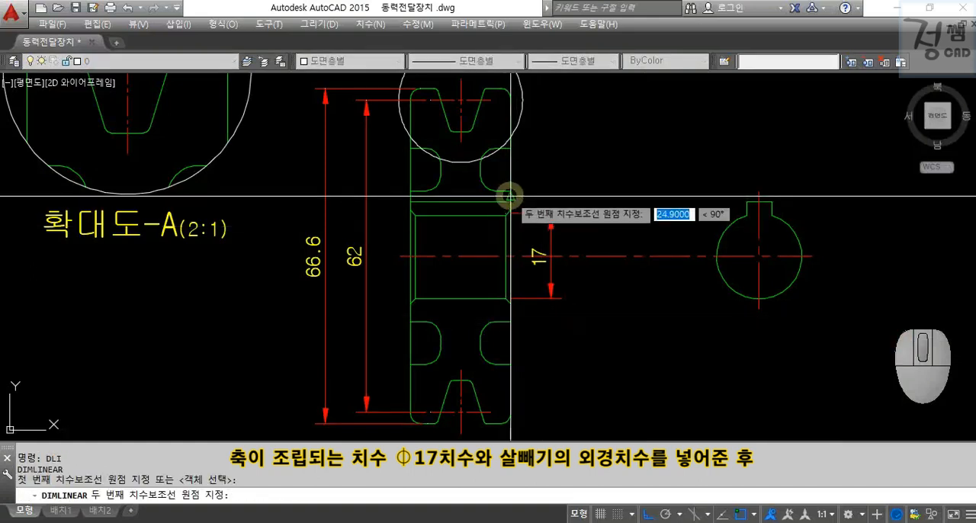
{"action": "left_click", "coordinate": [511, 191]}
{"action": "left_click", "coordinate": [589, 200]}
{"action": "key", "text": "Escape"}
Dimension the outer diameter of the side recesses vertically, outside the inner recess diameter dimension.
{"action": "key", "text": "Return"}
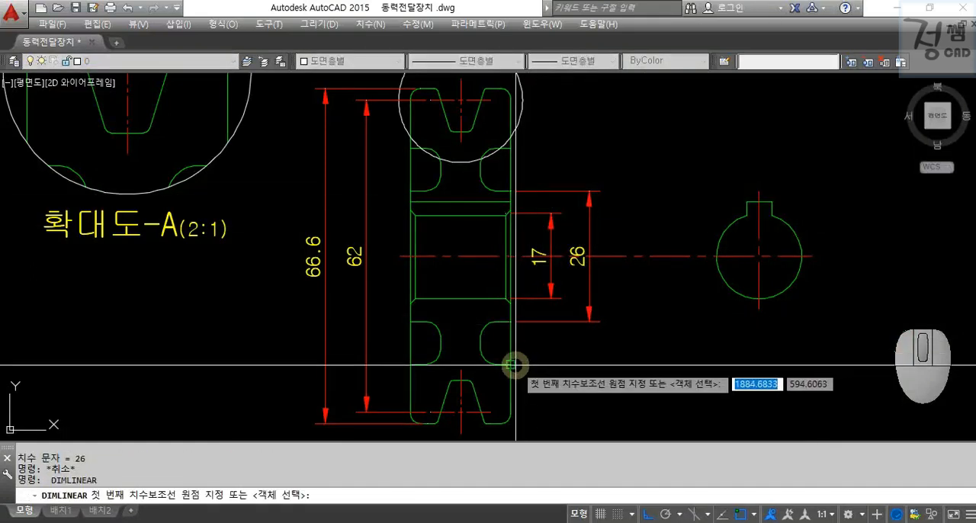
{"action": "left_click", "coordinate": [513, 359]}
{"action": "left_click", "coordinate": [513, 152]}
{"action": "left_click", "coordinate": [624, 174]}
{"action": "key", "text": "Escape"}
{"action": "key", "text": "Escape"}
{"action": "key", "text": "ctrl+2"}
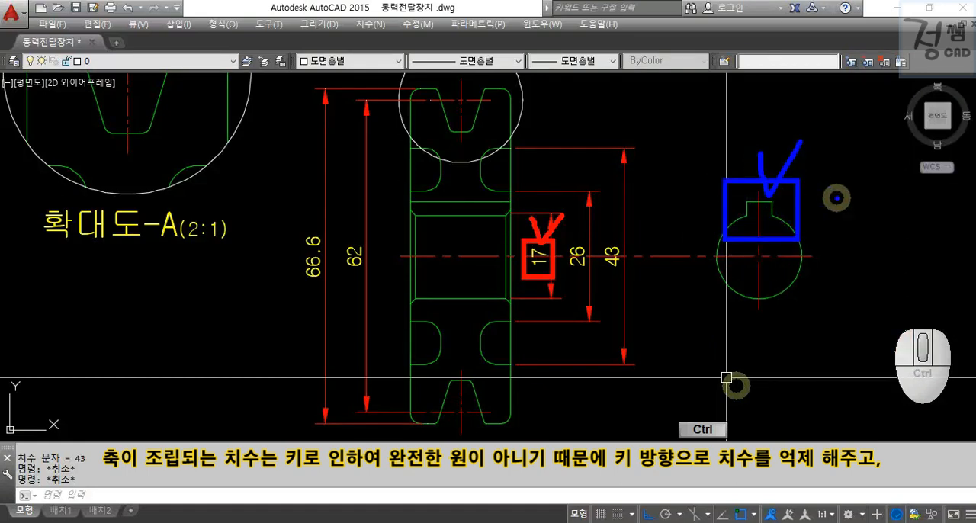
Suppress the keyway side of the bore dimension: set 화살표 2 to 없음 and 치수선 2 and 치수보조선 2 to 끄기.
{"action": "key", "text": "Escape"}
{"action": "left_click", "coordinate": [551, 228]}
{"action": "key", "text": "ctrl+1"}
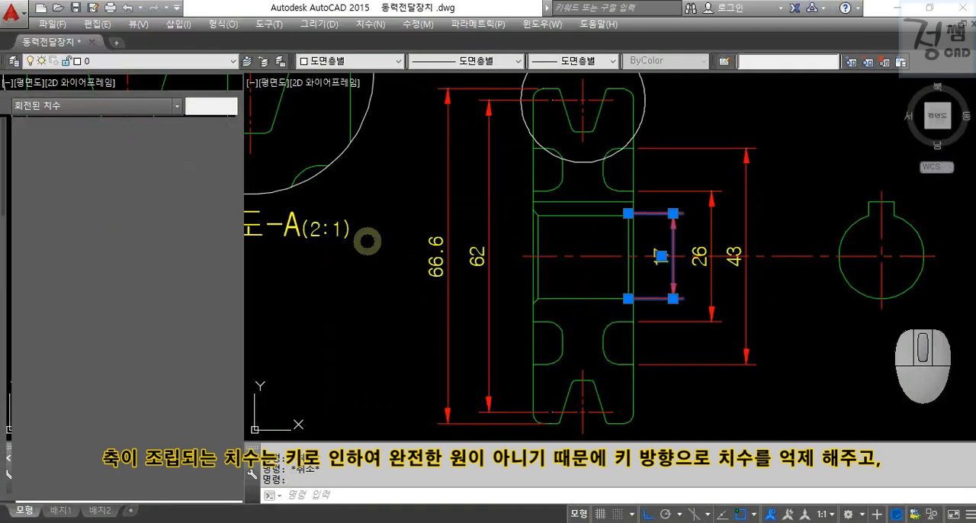
{"action": "left_click", "coordinate": [168, 340]}
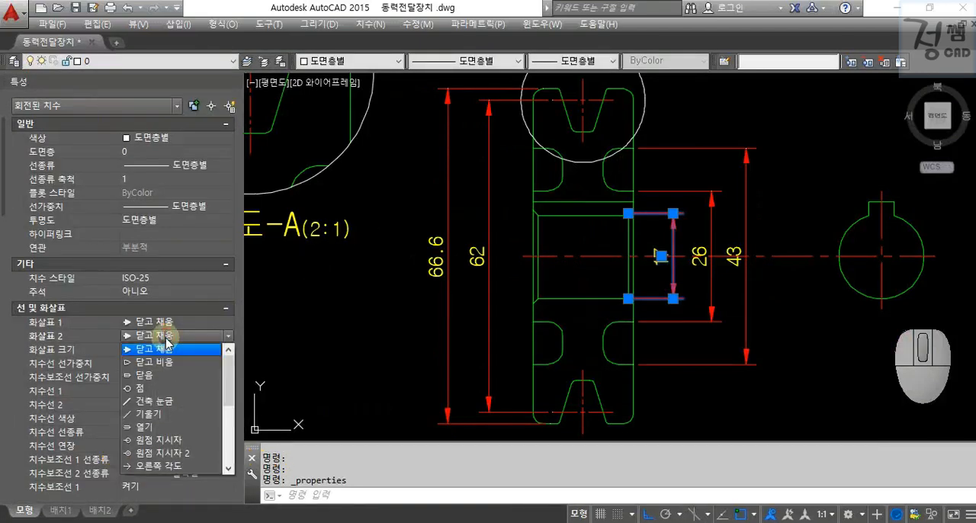
{"action": "left_click", "coordinate": [170, 453]}
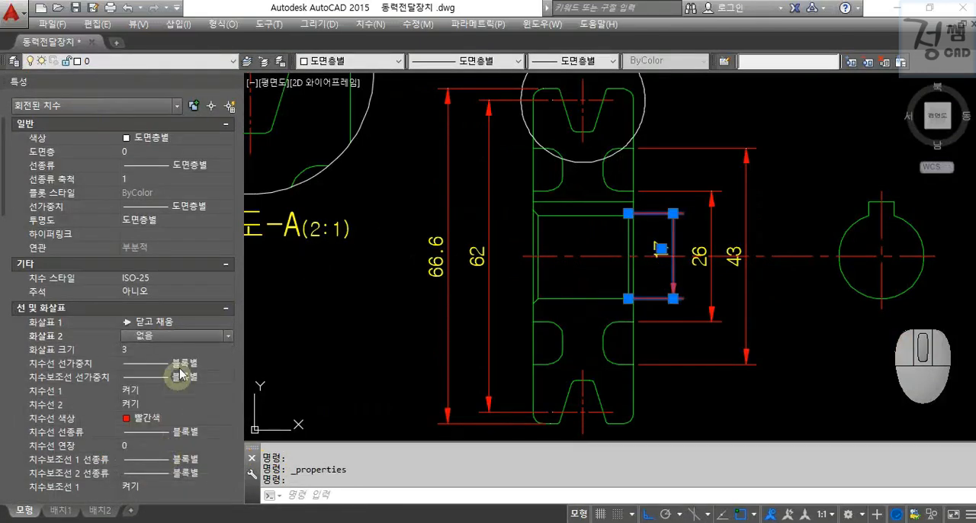
{"action": "left_click", "coordinate": [137, 417]}
{"action": "scroll", "coordinate": [133, 381], "scroll_direction": "down", "scroll_amount": 4}
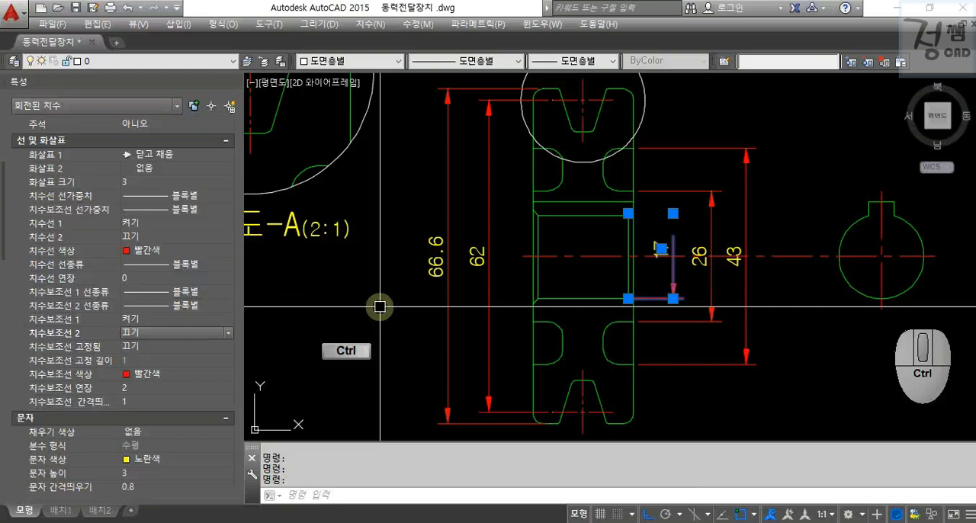
{"action": "key", "text": "ctrl+1"}
{"action": "key", "text": "Escape"}
{"action": "middle_click_drag", "start_coordinate": [749, 351], "coordinate": [696, 359]}
{"action": "key", "text": "ctrl+z"}
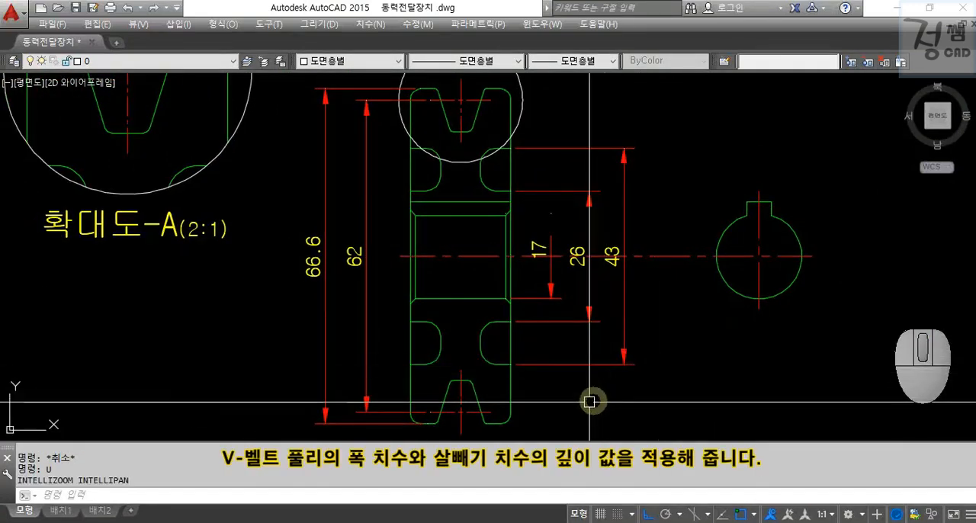
Dimension the pulley's full width horizontally below the section.
{"action": "scroll", "coordinate": [549, 402], "scroll_direction": "up", "scroll_amount": 2}
{"action": "middle_click_drag", "start_coordinate": [549, 402], "coordinate": [651, 241]}
{"action": "type", "text": "DIMLI"}
{"action": "key", "text": "Return"}
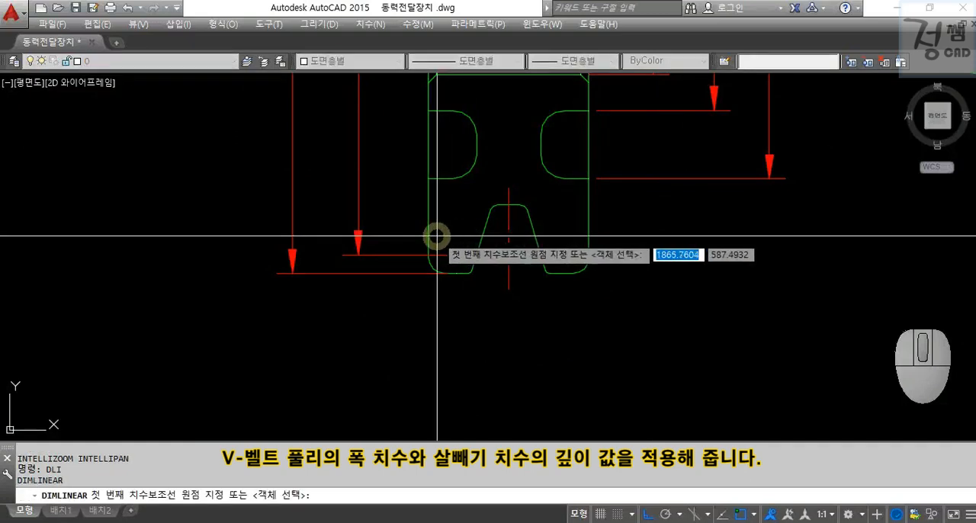
{"action": "left_click", "coordinate": [429, 260]}
{"action": "left_click", "coordinate": [588, 260]}
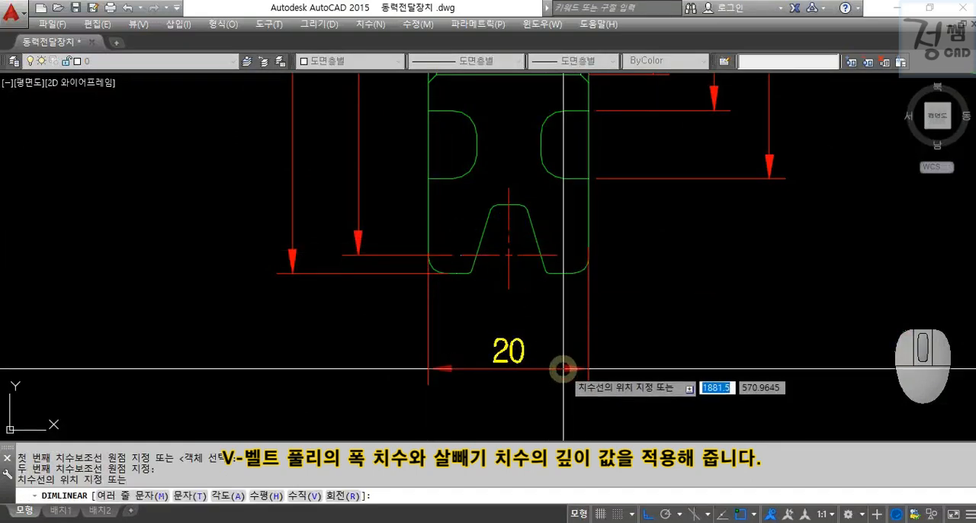
{"action": "left_click", "coordinate": [561, 366]}
{"action": "key", "text": "Return"}
{"action": "key", "text": "Escape"}
{"action": "key", "text": "Escape"}
Dimension the depth of the lower right recess horizontally, in line with the pulley width dimension.
{"action": "type", "text": "DLI"}
{"action": "key", "text": "Return"}
{"action": "left_click", "coordinate": [592, 178]}
{"action": "left_click", "coordinate": [540, 151]}
{"action": "left_click", "coordinate": [549, 368]}
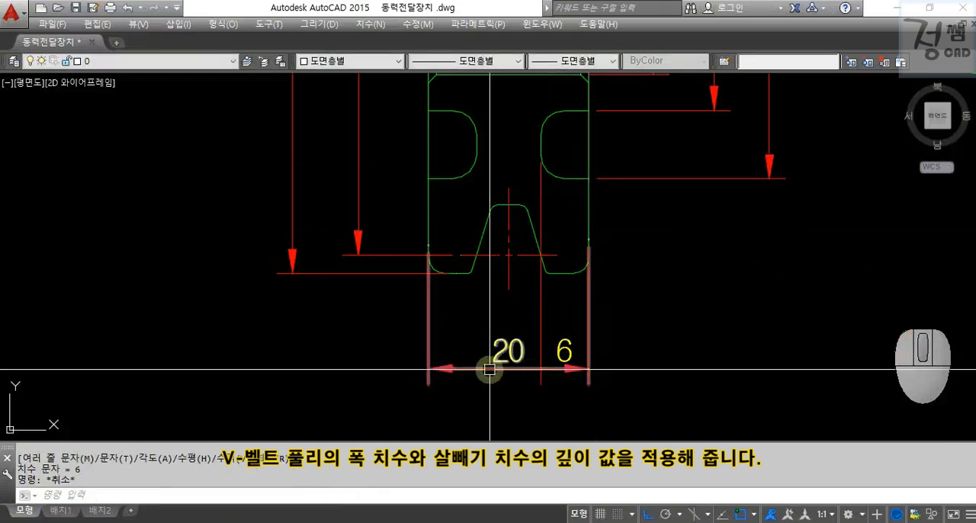
Move the pulley width dimension line further down, below the recess depth dimension.
{"action": "left_click", "coordinate": [434, 368]}
{"action": "left_click", "coordinate": [429, 368]}
{"action": "middle_click_drag", "start_coordinate": [436, 425], "coordinate": [443, 381]}
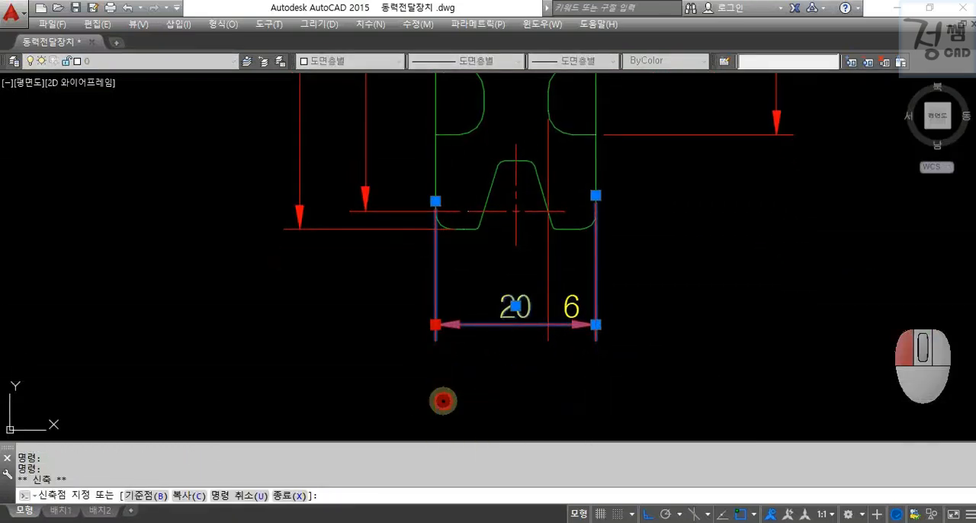
{"action": "left_click", "coordinate": [443, 401]}
{"action": "key", "text": "Escape"}
{"action": "key", "text": "Escape"}
Dimension the web thickness between the two lower recesses horizontally, above the pulley width dimension.
{"action": "type", "text": "DIMLI"}
{"action": "key", "text": "Return"}
{"action": "left_click", "coordinate": [546, 108]}
{"action": "left_click", "coordinate": [485, 110]}
{"action": "left_click", "coordinate": [546, 308]}
Move the recess depth text outside its right extension line and align its dimension line with the web thickness dimension.
{"action": "left_click", "coordinate": [571, 307]}
{"action": "left_click", "coordinate": [573, 305]}
{"action": "left_click", "coordinate": [547, 306]}
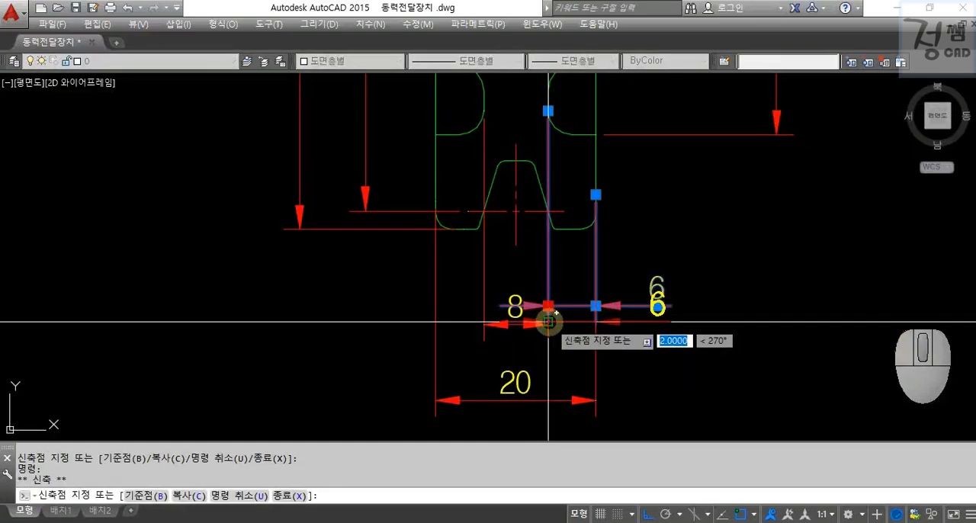
{"action": "scroll", "coordinate": [546, 327], "scroll_direction": "up", "scroll_amount": 6}
{"action": "key", "text": "Escape"}
Dimension the height of the side view hole from the circle's bottom to the keyway top, placed to its left.
{"action": "scroll", "coordinate": [549, 316], "scroll_direction": "down", "scroll_amount": 5}
{"action": "mouse_move", "coordinate": [608, 285]}
{"action": "middle_mouse_down"}
{"action": "mouse_move", "coordinate": [751, 200]}
{"action": "mouse_move", "coordinate": [561, 321]}
{"action": "mouse_move", "coordinate": [592, 336]}
{"action": "middle_mouse_up"}
{"action": "scroll", "coordinate": [570, 292], "scroll_direction": "down", "scroll_amount": 2}
{"action": "type", "text": "u"}
{"action": "key", "text": "space"}
{"action": "scroll", "coordinate": [651, 314], "scroll_direction": "up", "scroll_amount": 4}
{"action": "middle_click_drag", "start_coordinate": [674, 270], "coordinate": [581, 338]}
{"action": "type", "text": "dli"}
{"action": "key", "text": "Return"}
{"action": "left_click", "coordinate": [642, 315]}
{"action": "left_click", "coordinate": [622, 162]}
{"action": "left_click", "coordinate": [526, 218]}
{"action": "key", "text": "Escape"}
{"action": "key", "text": "Escape"}
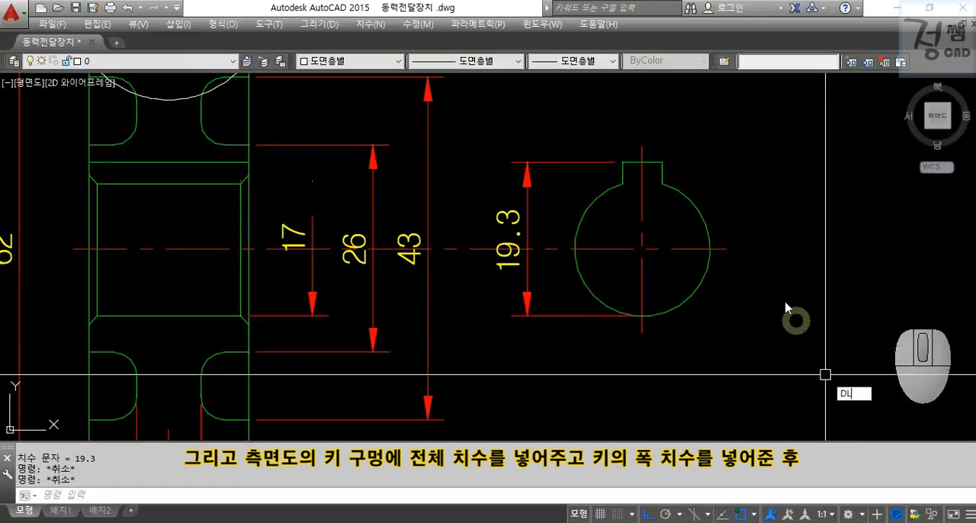
Dimension the keyway width horizontally above the side view hole.
{"action": "type", "text": "dli"}
{"action": "key", "text": "Return"}
{"action": "left_click", "coordinate": [623, 162]}
{"action": "left_click", "coordinate": [662, 162]}
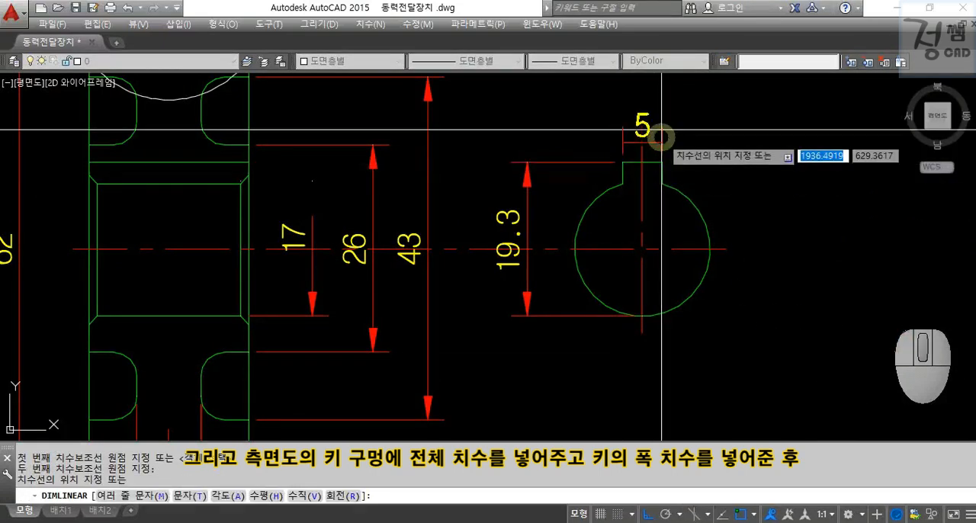
{"action": "middle_click_drag", "start_coordinate": [667, 93], "coordinate": [653, 229]}
{"action": "left_click", "coordinate": [652, 226]}
{"action": "key", "text": "Escape"}
{"action": "key", "text": "Escape"}
Move the keyway width dimension text outside, to the right of the extension lines.
{"action": "left_click", "coordinate": [641, 205]}
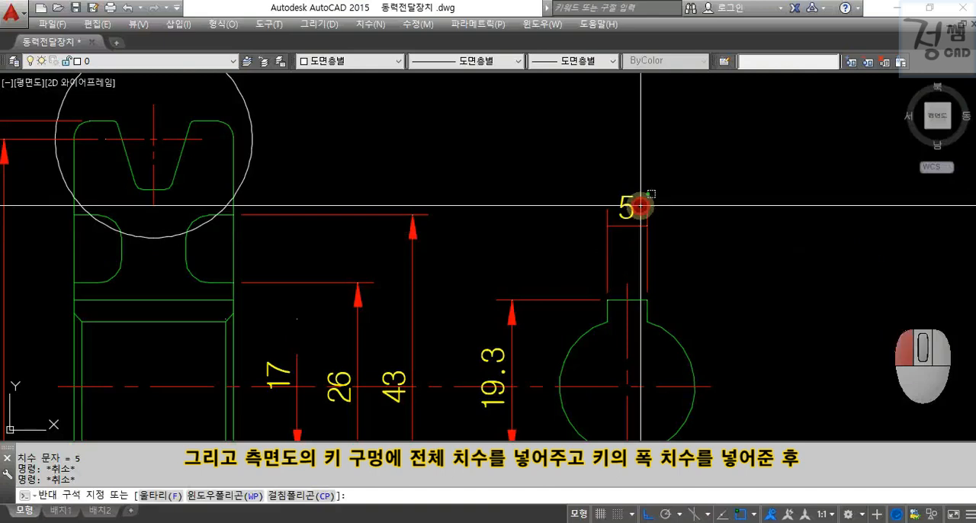
{"action": "left_click", "coordinate": [627, 207]}
{"action": "left_click", "coordinate": [628, 207]}
{"action": "left_click", "coordinate": [689, 233]}
{"action": "key", "text": "Escape"}
{"action": "key", "text": "Escape"}
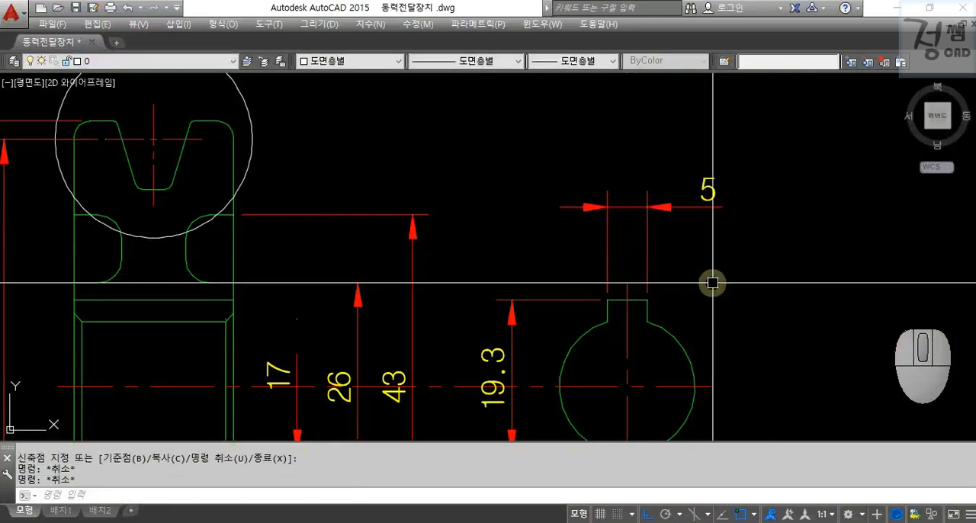
Dimension the groove width along the pitch centreline in enlarged detail A, placing it above the groove.
{"action": "scroll", "coordinate": [712, 283], "scroll_direction": "down", "scroll_amount": 4}
{"action": "middle_click_drag", "start_coordinate": [668, 163], "coordinate": [686, 243]}
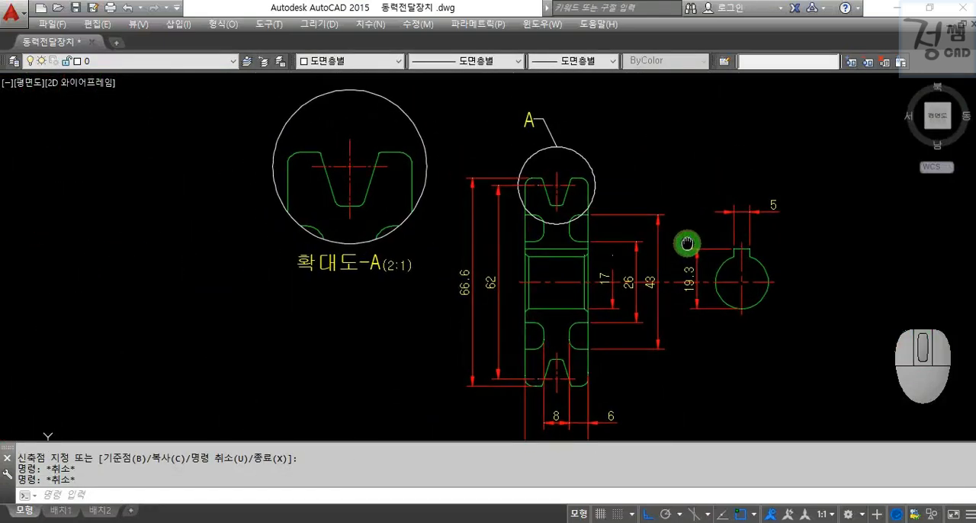
{"action": "key", "text": "Escape"}
{"action": "scroll", "coordinate": [364, 185], "scroll_direction": "up", "scroll_amount": 3}
{"action": "middle_click_drag", "start_coordinate": [362, 183], "coordinate": [531, 264]}
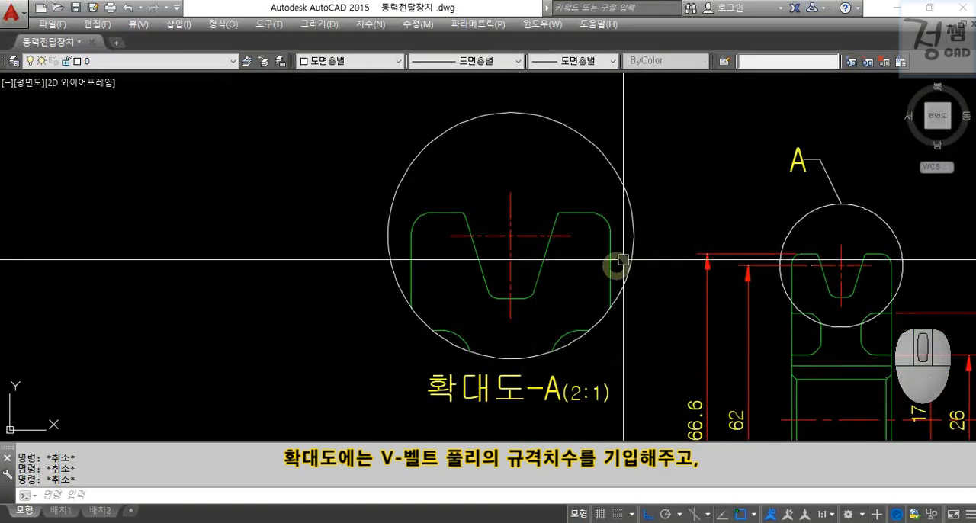
{"action": "key", "text": "Return"}
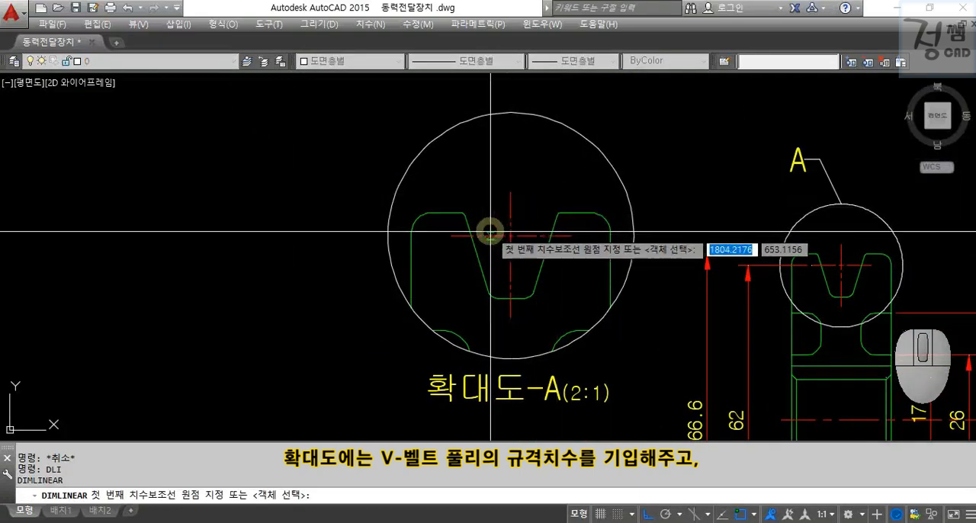
{"action": "left_click", "coordinate": [471, 233]}
{"action": "left_click", "coordinate": [551, 232]}
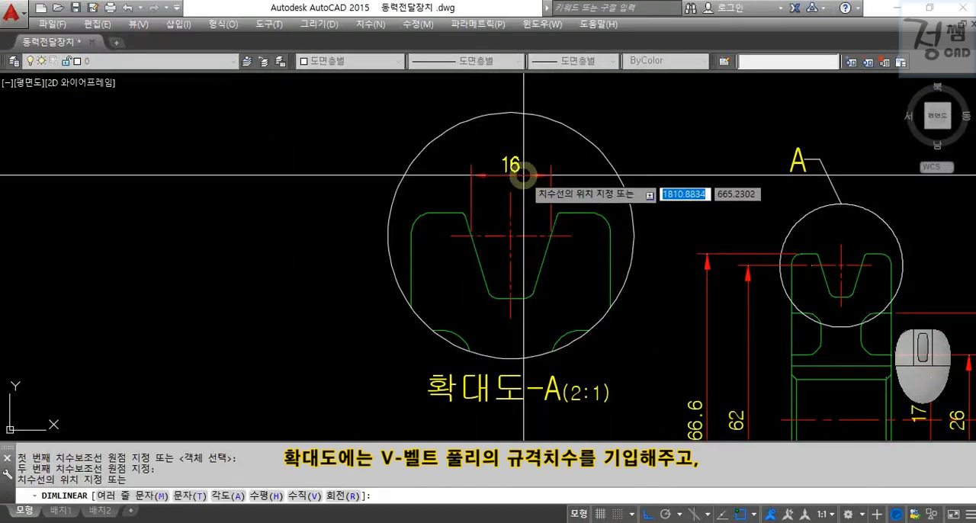
{"action": "left_click", "coordinate": [523, 175]}
{"action": "key", "text": "Escape"}
Add an angular dimension between the two sloping groove sides in detail A, placed above the detail circle.
{"action": "type", "text": "DAN"}
{"action": "key", "text": "Return"}
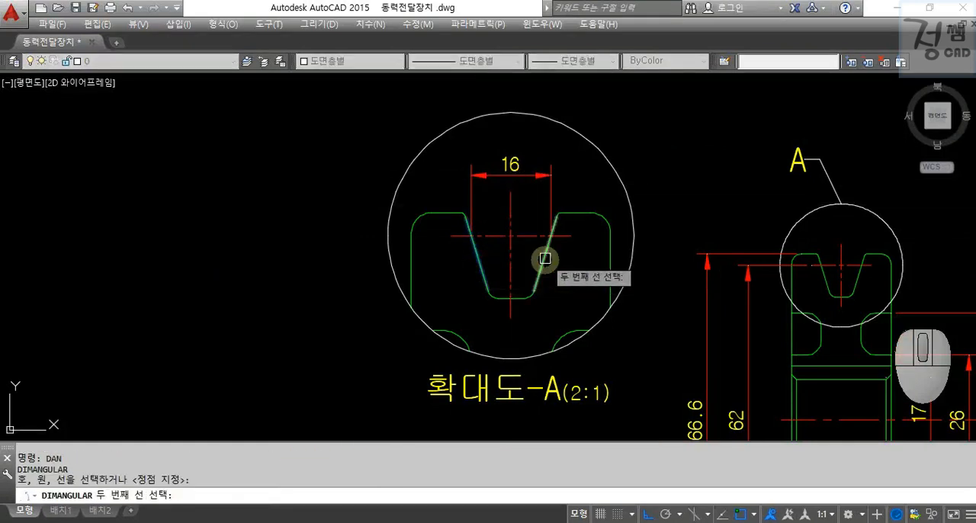
{"action": "left_click", "coordinate": [545, 258]}
{"action": "left_click", "coordinate": [540, 111]}
{"action": "key", "text": "Escape"}
{"action": "key", "text": "Escape"}
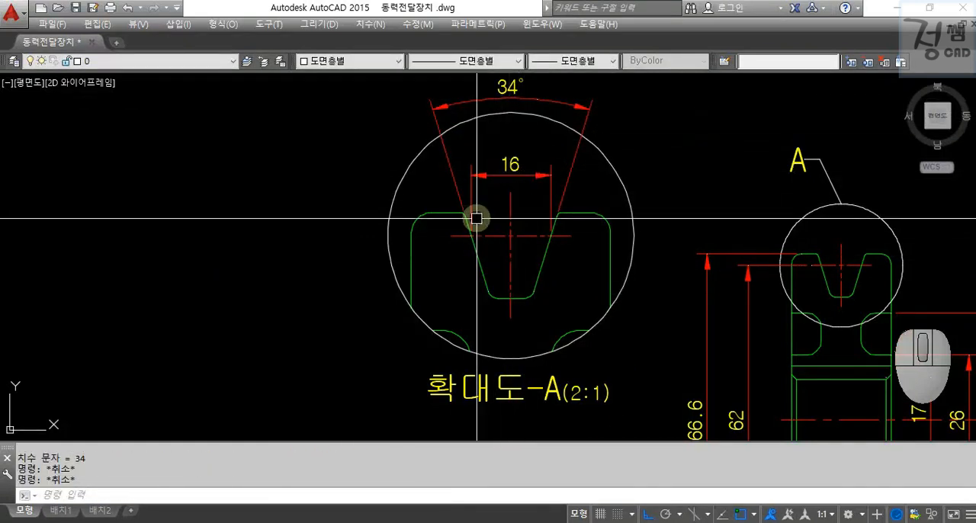
Dimension the vertical distance from the rim's top edge to the pitch centreline, left of the detail circle.
{"action": "type", "text": "LI"}
{"action": "key", "text": "Return"}
{"action": "left_click", "coordinate": [448, 222]}
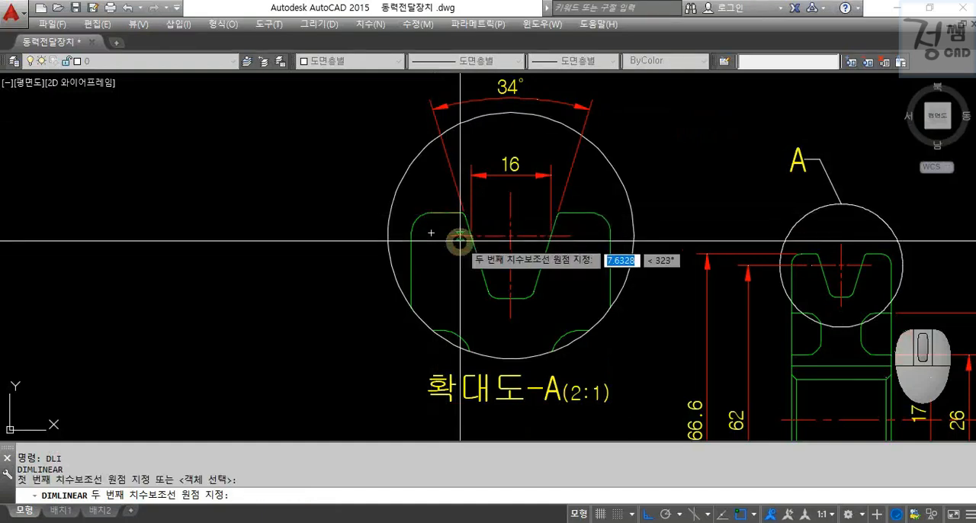
{"action": "left_click", "coordinate": [450, 235]}
{"action": "left_click", "coordinate": [355, 228]}
{"action": "key", "text": "Escape"}
{"action": "key", "text": "Return"}
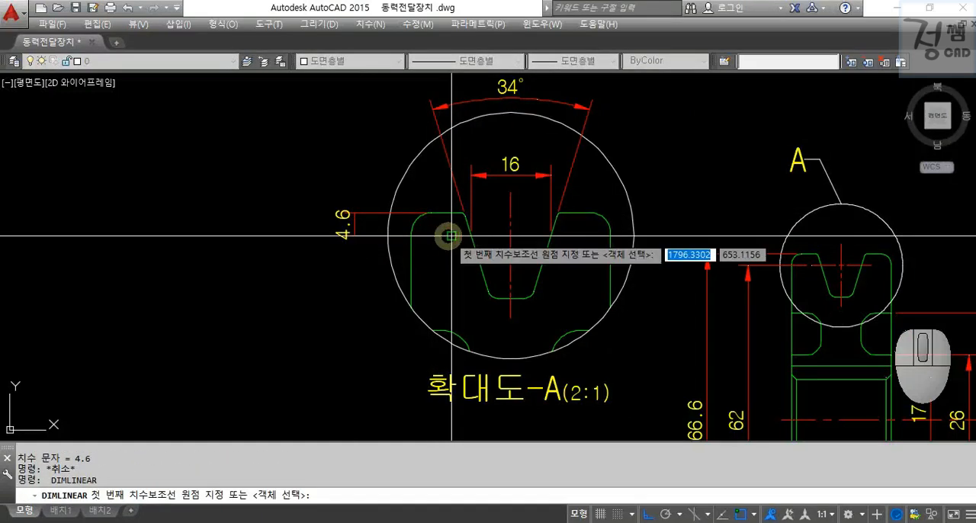
Dimension the vertical distance from the pitch centreline to the groove bottom in detail A, in line with the rim-to-centreline dimension.
{"action": "left_click", "coordinate": [451, 236]}
{"action": "left_click", "coordinate": [496, 298]}
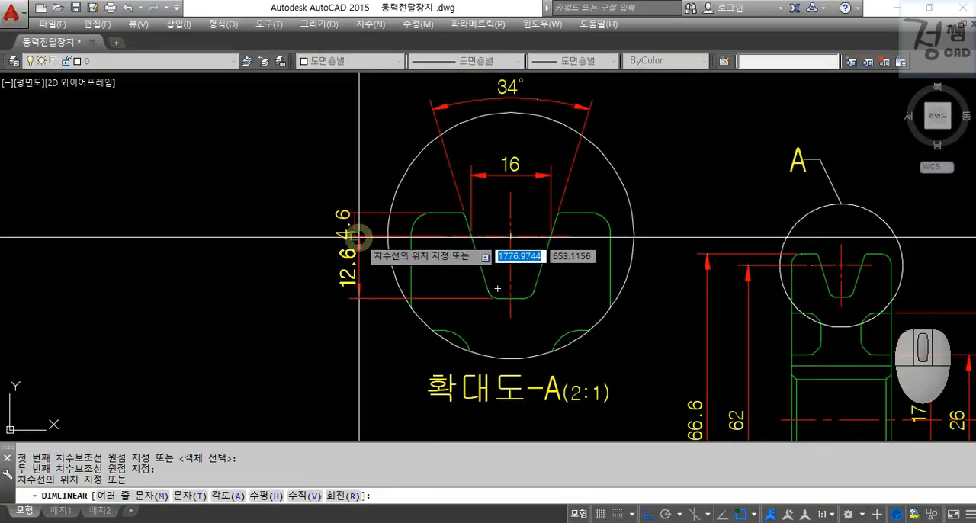
{"action": "left_click", "coordinate": [355, 243]}
{"action": "key", "text": "Escape"}
Add radius dimensions to the rim's upper outer corner and the groove's bottom corner in detail A.
{"action": "type", "text": "DRA"}
{"action": "key", "text": "Return"}
{"action": "left_click", "coordinate": [606, 219]}
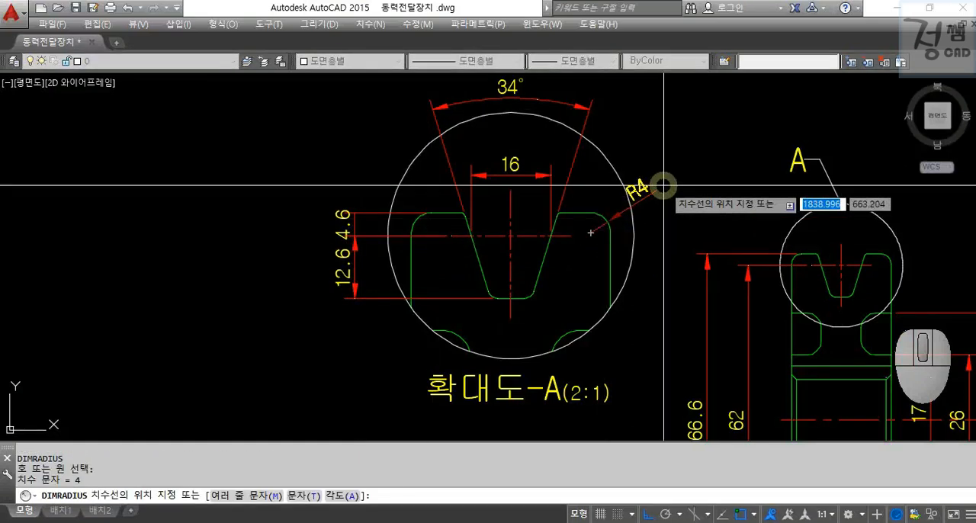
{"action": "left_click", "coordinate": [663, 185]}
{"action": "key", "text": "Escape"}
{"action": "key", "text": "Return"}
{"action": "left_click", "coordinate": [534, 290]}
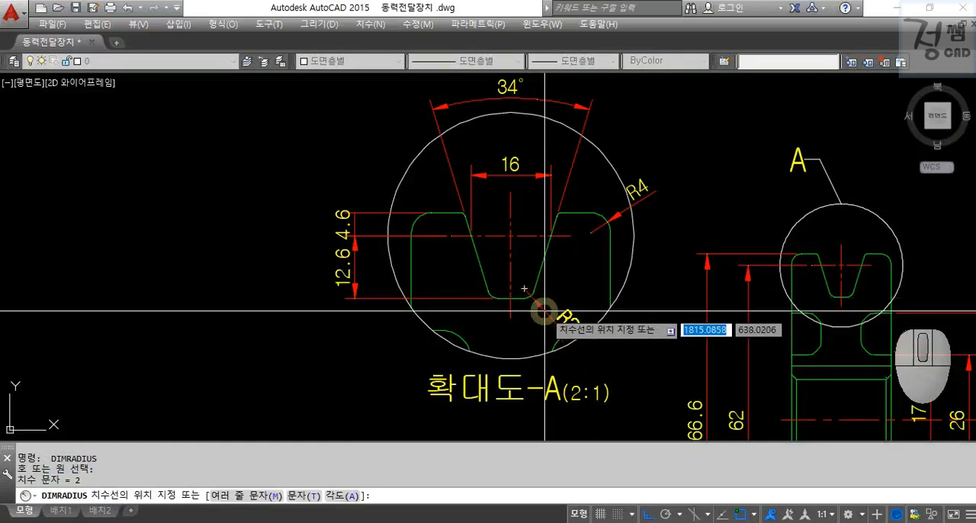
{"action": "left_click", "coordinate": [563, 317]}
{"action": "key", "text": "Escape"}
Add a radius dimension to the small rounded edge at the groove's opening in detail A.
{"action": "scroll", "coordinate": [493, 281], "scroll_direction": "up", "scroll_amount": 4}
{"action": "key", "text": "Return"}
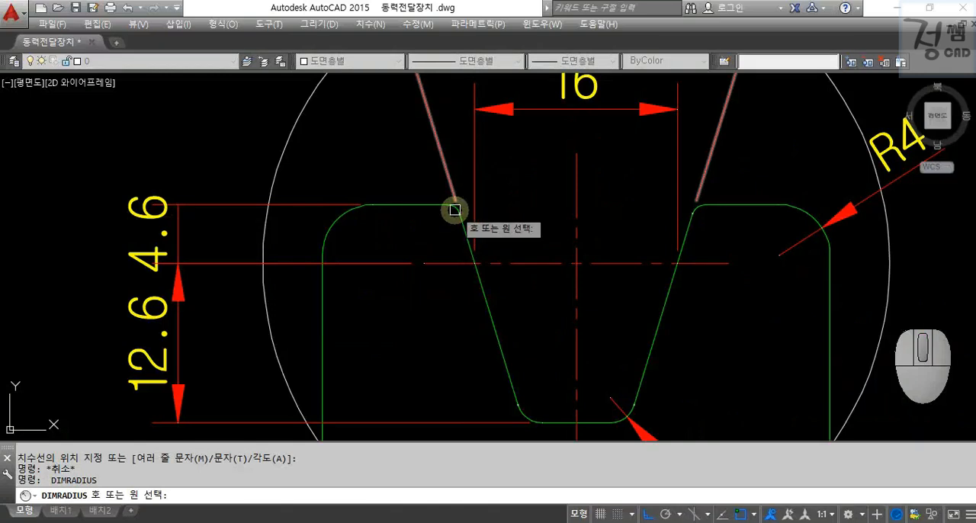
{"action": "scroll", "coordinate": [454, 209], "scroll_direction": "up", "scroll_amount": 4}
{"action": "left_click", "coordinate": [453, 207]}
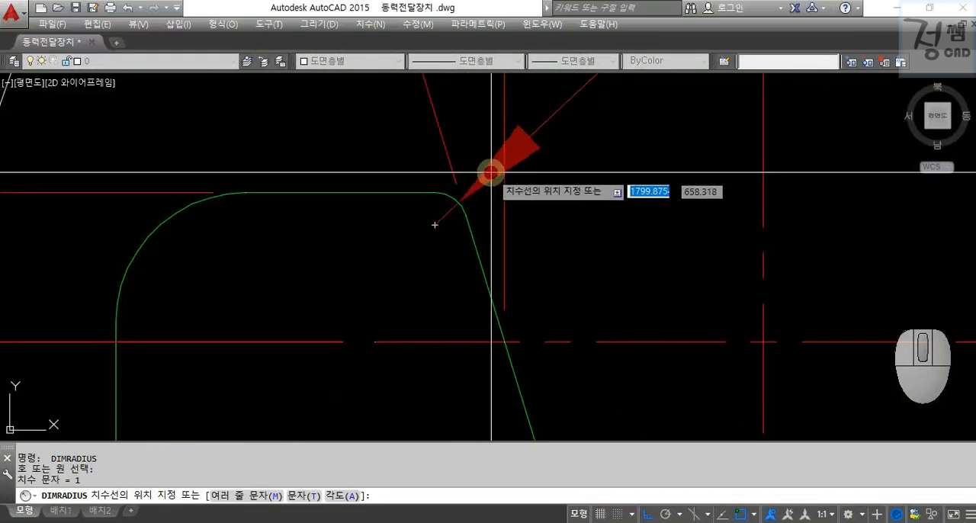
{"action": "scroll", "coordinate": [534, 198], "scroll_direction": "down", "scroll_amount": 3}
{"action": "scroll", "coordinate": [545, 224], "scroll_direction": "up", "scroll_amount": 2}
{"action": "key", "text": "Escape"}
Move the groove width dimension in detail A higher, clear of the radius dimension at the groove's opening.
{"action": "left_click", "coordinate": [529, 218]}
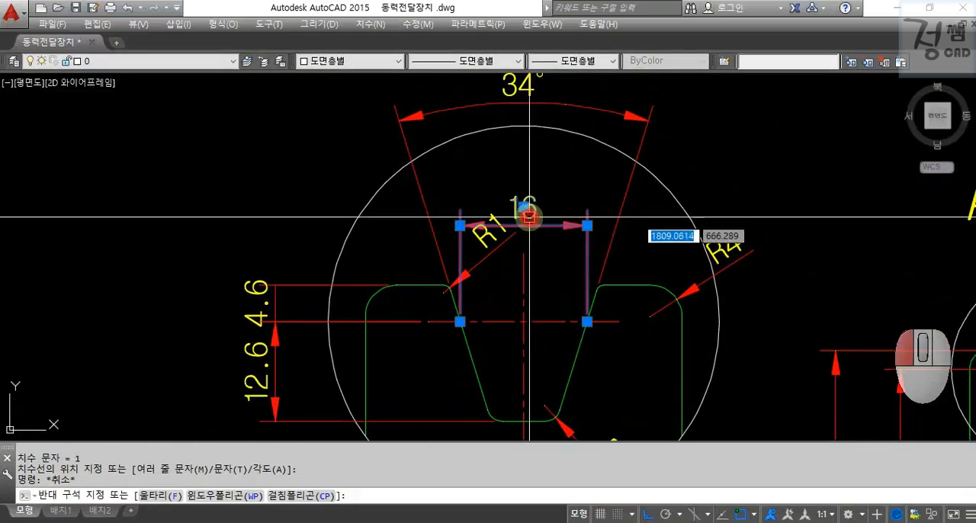
{"action": "left_click", "coordinate": [524, 205]}
{"action": "left_click", "coordinate": [523, 184]}
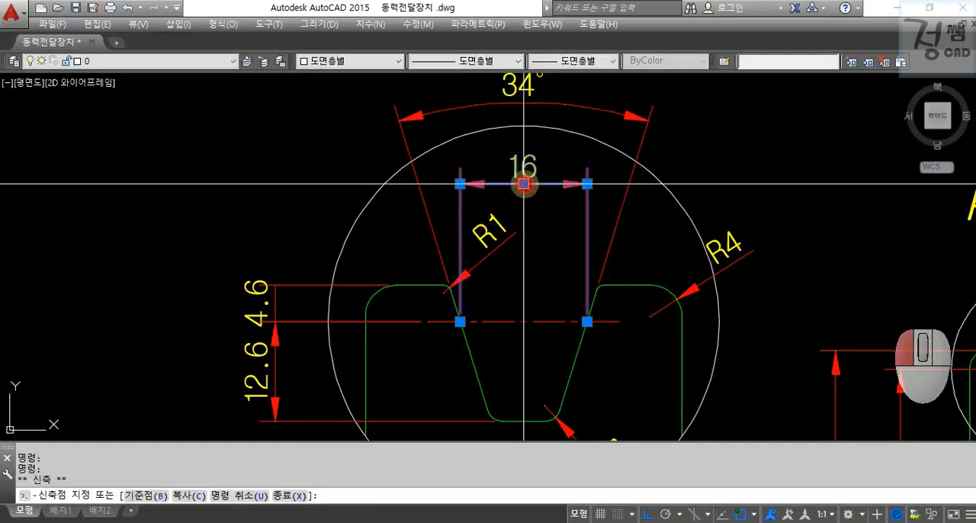
{"action": "key", "text": "Escape"}
{"action": "key", "text": "Escape"}
Set the linear dimension scale of all linear and radius dimensions in detail A to 0.5, leaving out the groove angle.
{"action": "scroll", "coordinate": [564, 202], "scroll_direction": "down", "scroll_amount": 3}
{"action": "middle_click_drag", "start_coordinate": [577, 211], "coordinate": [571, 180]}
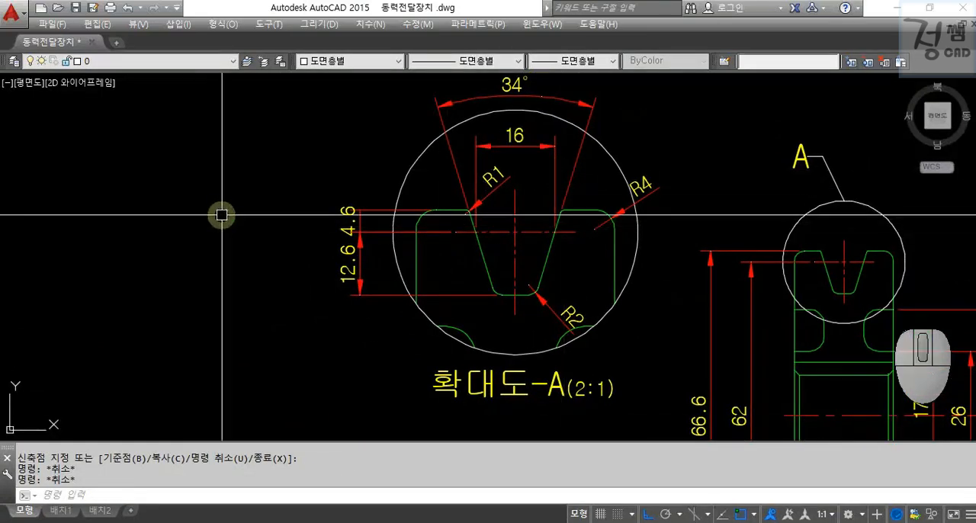
{"action": "middle_click_drag", "start_coordinate": [221, 215], "coordinate": [218, 227]}
{"action": "left_click", "coordinate": [370, 357]}
{"action": "left_click", "coordinate": [279, 163]}
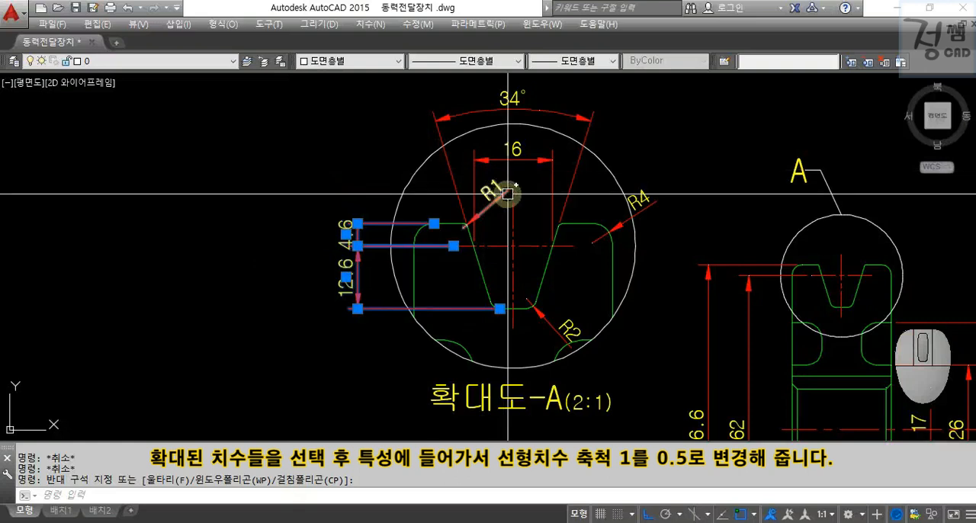
{"action": "left_click", "coordinate": [518, 148]}
{"action": "left_click", "coordinate": [640, 198]}
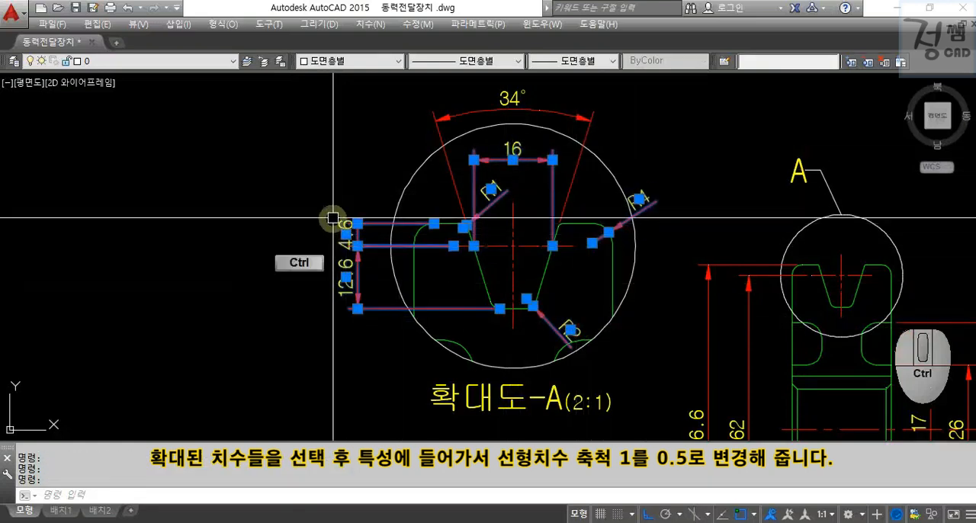
{"action": "key", "text": "ctrl+1"}
{"action": "left_click_drag", "start_coordinate": [4, 225], "coordinate": [2, 389]}
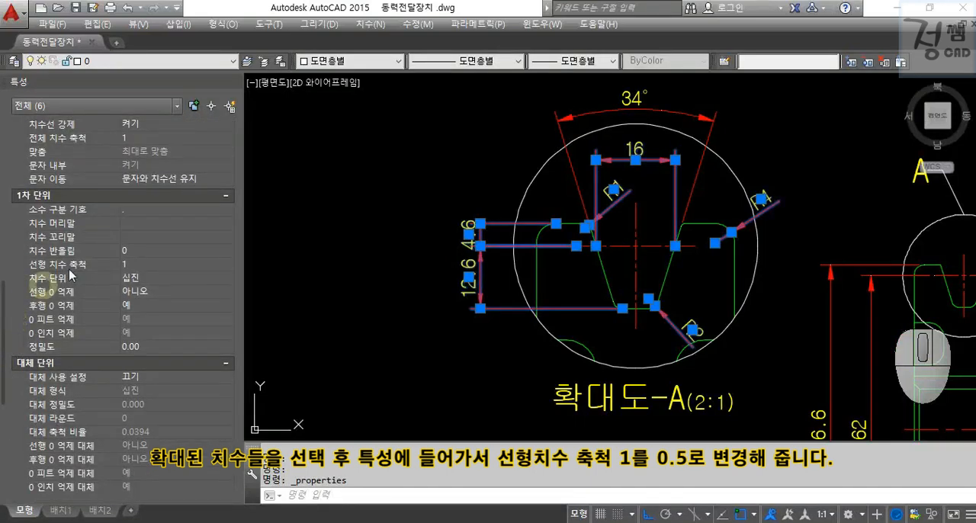
{"action": "left_click", "coordinate": [149, 264]}
{"action": "type", "text": "0.5"}
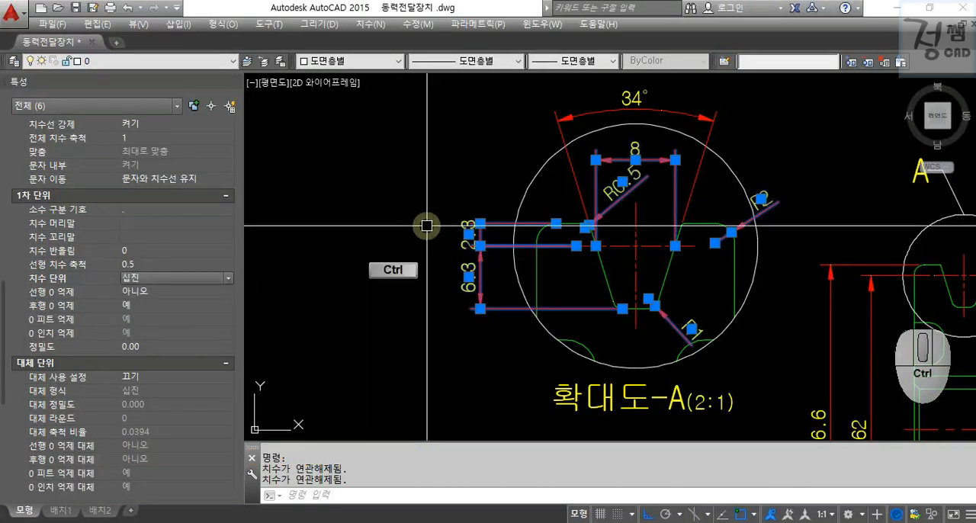
{"action": "key", "text": "ctrl+1"}
{"action": "key", "text": "Escape"}
Move the text of the rim-to-pitch-centreline dimension in detail A above its extension lines.
{"action": "scroll", "coordinate": [685, 259], "scroll_direction": "down", "scroll_amount": 2}
{"action": "mouse_move", "coordinate": [686, 259]}
{"action": "middle_mouse_down"}
{"action": "mouse_move", "coordinate": [516, 220]}
{"action": "mouse_move", "coordinate": [449, 164]}
{"action": "middle_mouse_up"}
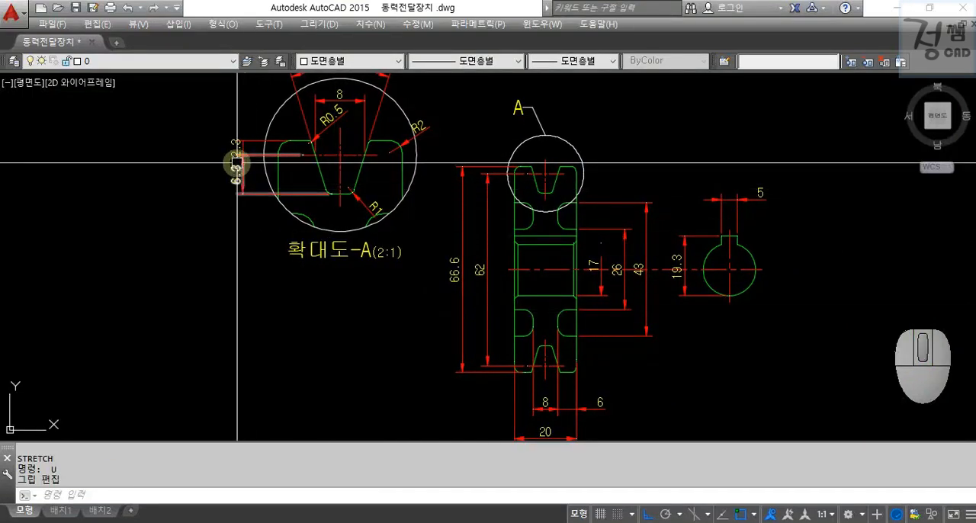
{"action": "left_click", "coordinate": [232, 149]}
{"action": "left_click", "coordinate": [235, 147]}
{"action": "key", "text": "Escape"}
Realign the rim-to-pitch-centreline dimension line with the groove depth dimension line below it.
{"action": "scroll", "coordinate": [236, 160], "scroll_direction": "up", "scroll_amount": 5}
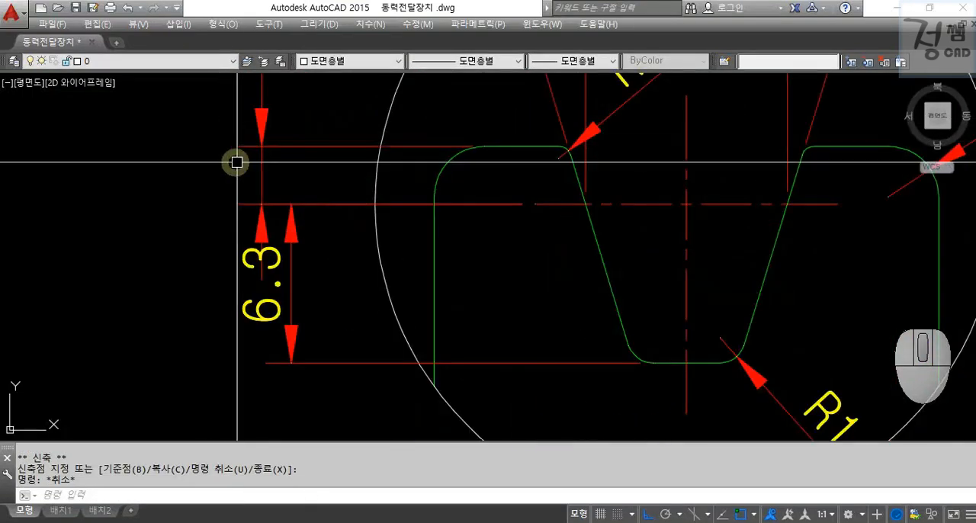
{"action": "left_click", "coordinate": [259, 181]}
{"action": "left_click", "coordinate": [261, 204]}
{"action": "key", "text": "Escape"}
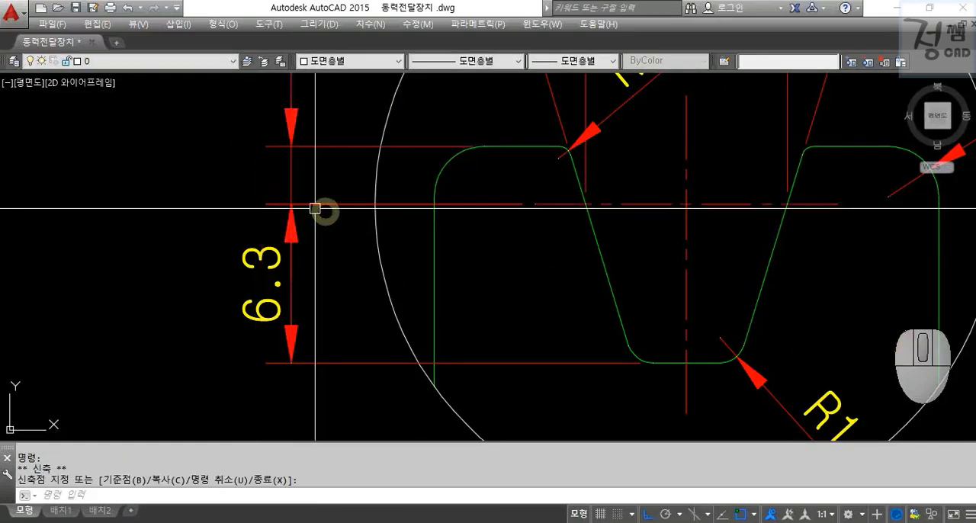
{"action": "scroll", "coordinate": [322, 211], "scroll_direction": "down", "scroll_amount": 8}
{"action": "middle_click_drag", "start_coordinate": [473, 267], "coordinate": [438, 229]}
{"action": "key", "text": "Escape"}
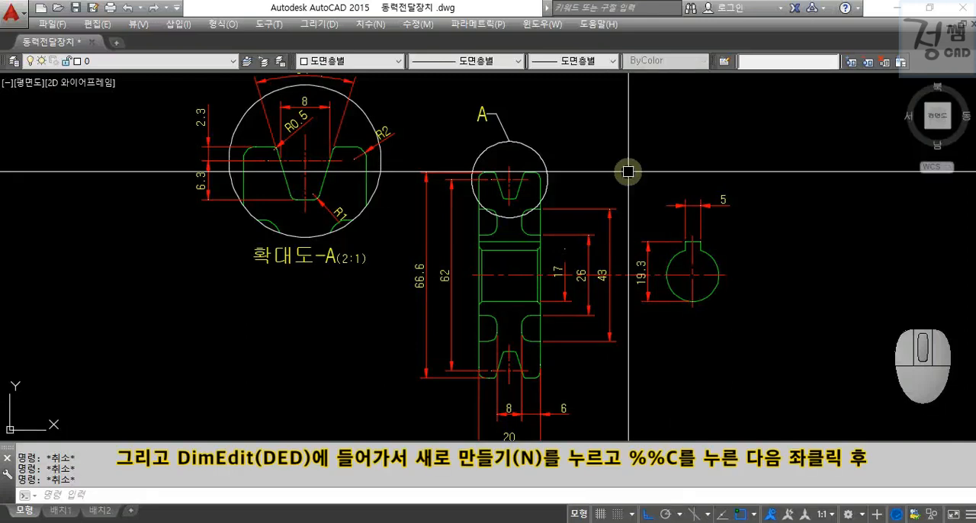
Add the diameter symbol %%C to the section's 66.6, 62, 17, 26 and 43 dimensions using DIMEDIT's New option.
{"action": "type", "text": "DED"}
{"action": "key", "text": "Return"}
{"action": "type", "text": "N"}
{"action": "key", "text": "Return"}
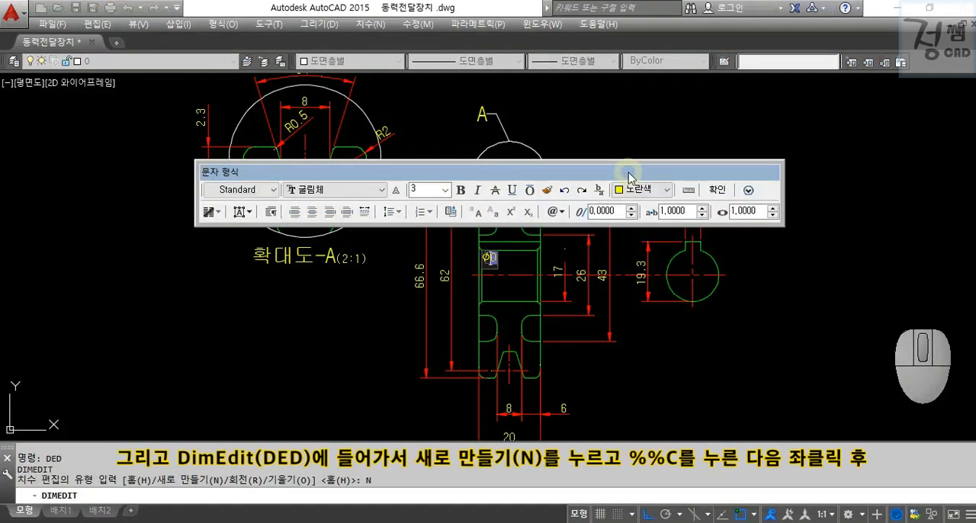
{"action": "type", "text": "%%C"}
{"action": "left_click", "coordinate": [636, 131]}
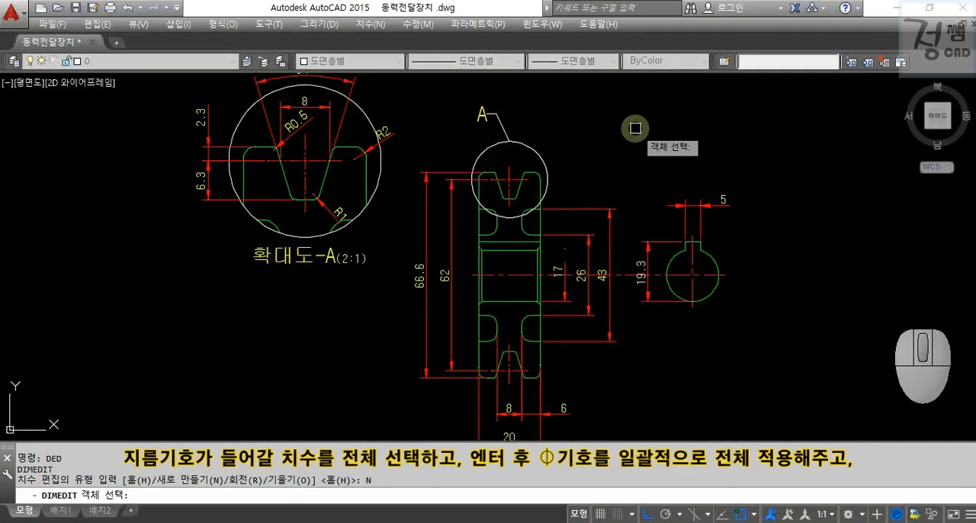
{"action": "left_click", "coordinate": [422, 259]}
{"action": "left_click", "coordinate": [452, 264]}
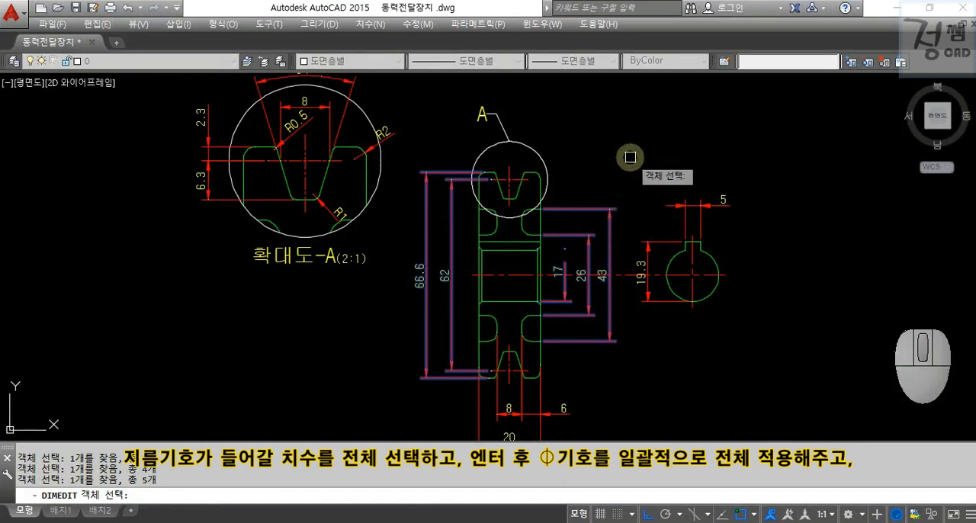
{"action": "key", "text": "Return"}
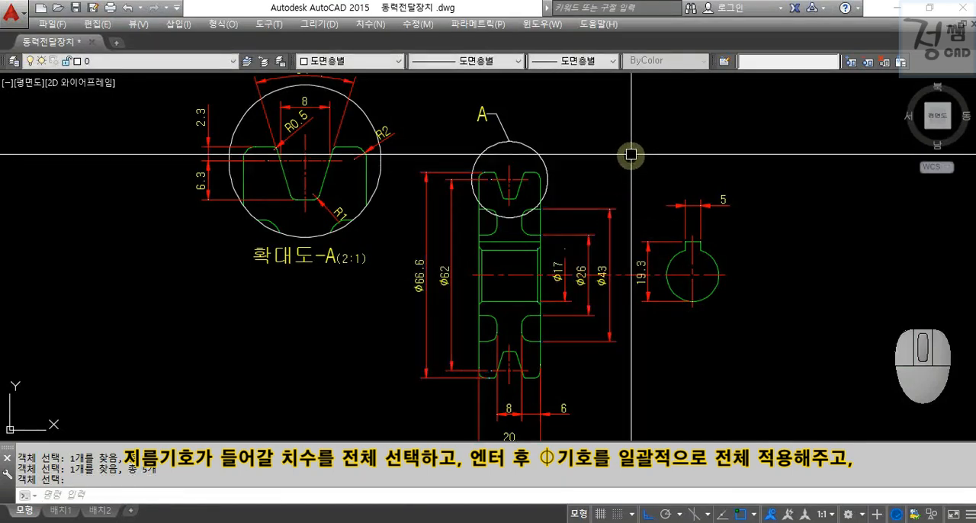
{"action": "key", "text": "Escape"}
{"action": "key", "text": "Escape"}
{"action": "key", "text": "Escape"}
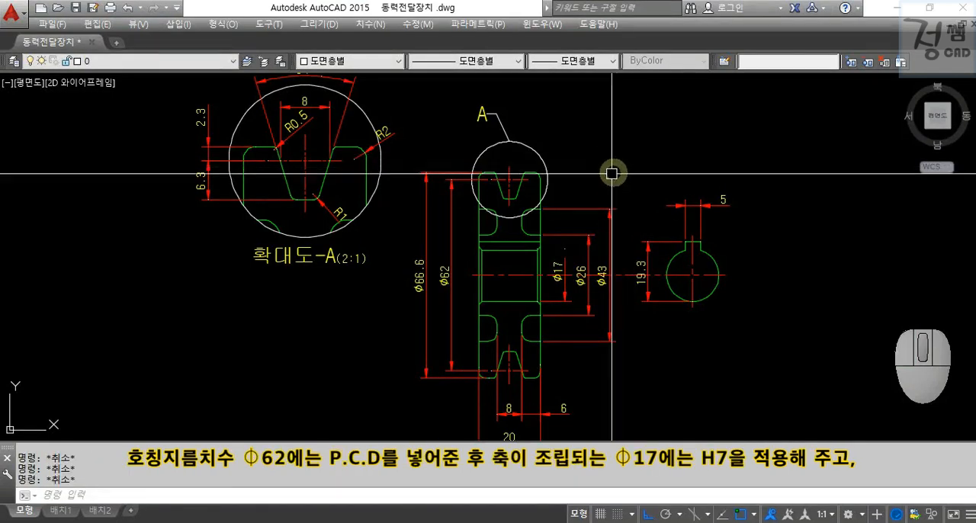
Add the prefix P.C.D to the Ø62 pitch diameter dimension text.
{"action": "scroll", "coordinate": [456, 281], "scroll_direction": "up", "scroll_amount": 4}
{"action": "left_click", "coordinate": [470, 279]}
{"action": "left_click", "coordinate": [427, 244]}
{"action": "type", "text": "ED"}
{"action": "key", "text": "space"}
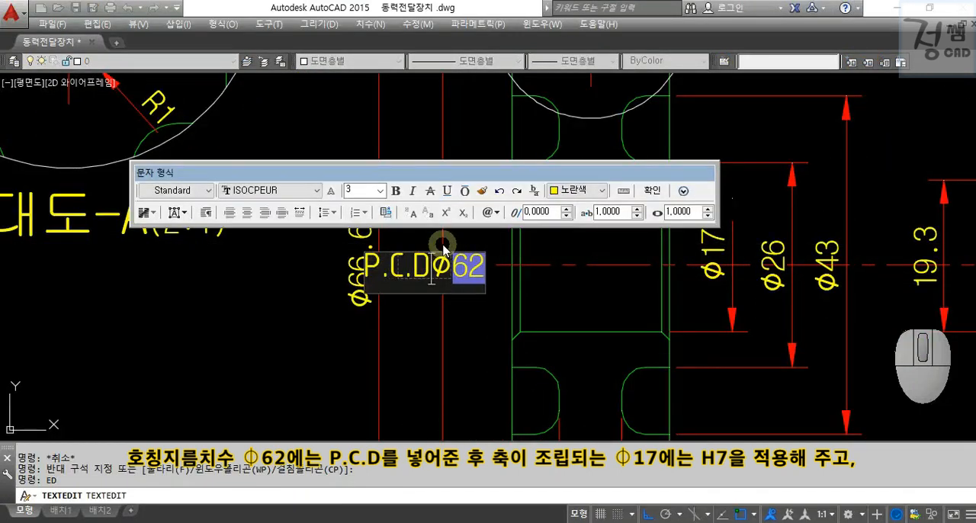
{"action": "key", "text": "Escape"}
{"action": "key", "text": "Escape"}
{"action": "key", "text": "Escape"}
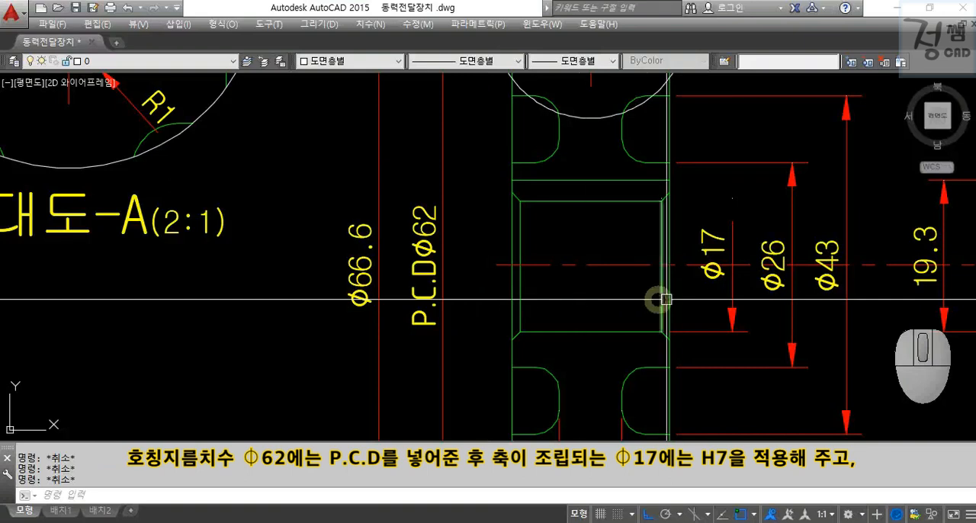
Add the tolerance class H7 after the Ø17 bore dimension text.
{"action": "type", "text": "ED"}
{"action": "key", "text": "space"}
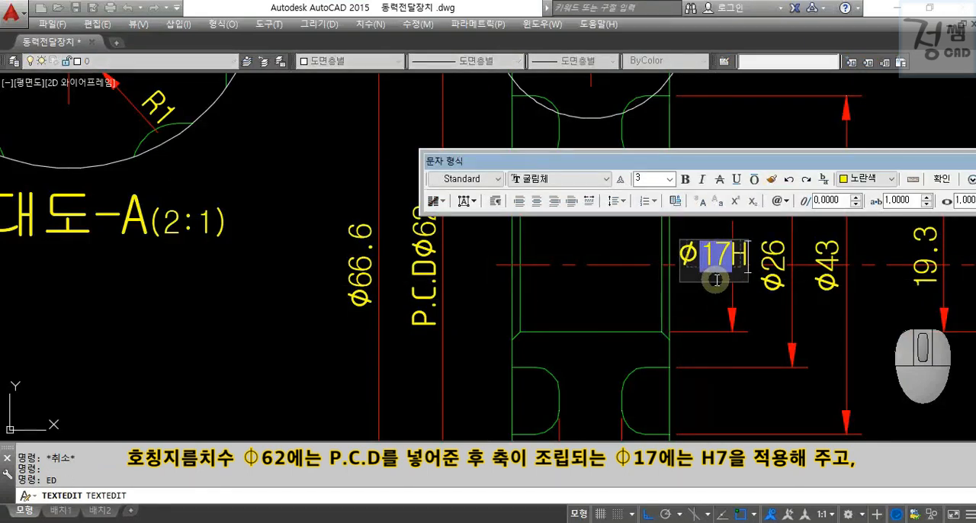
{"action": "key", "text": "ctrl+Return"}
{"action": "key", "text": "Escape"}
Add the tolerance class JS9 after the keyway width dimension text in the side view.
{"action": "scroll", "coordinate": [577, 305], "scroll_direction": "down", "scroll_amount": 5}
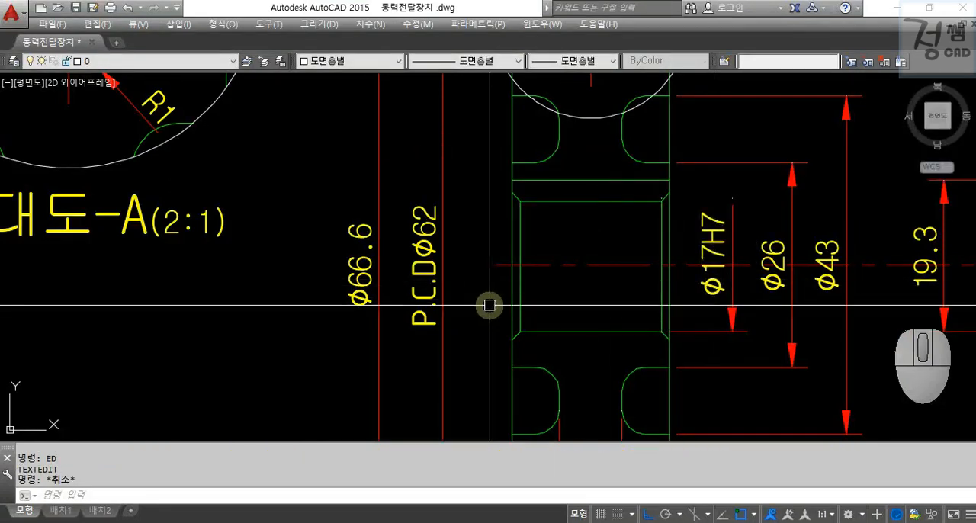
{"action": "scroll", "coordinate": [600, 296], "scroll_direction": "down", "scroll_amount": 2}
{"action": "scroll", "coordinate": [559, 305], "scroll_direction": "up", "scroll_amount": 5}
{"action": "left_click", "coordinate": [743, 203]}
{"action": "left_click", "coordinate": [705, 128]}
{"action": "type", "text": "ED"}
{"action": "key", "text": "Return"}
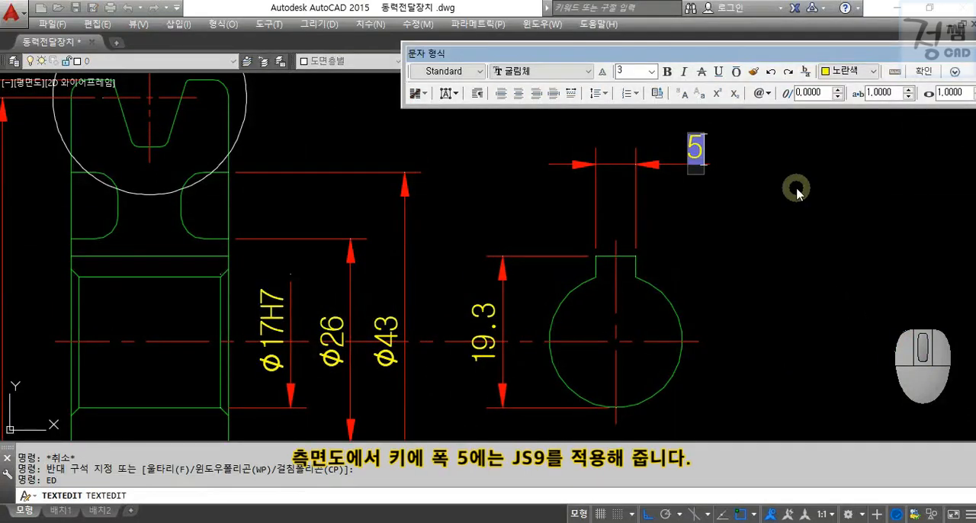
{"action": "key", "text": "ctrl+Return"}
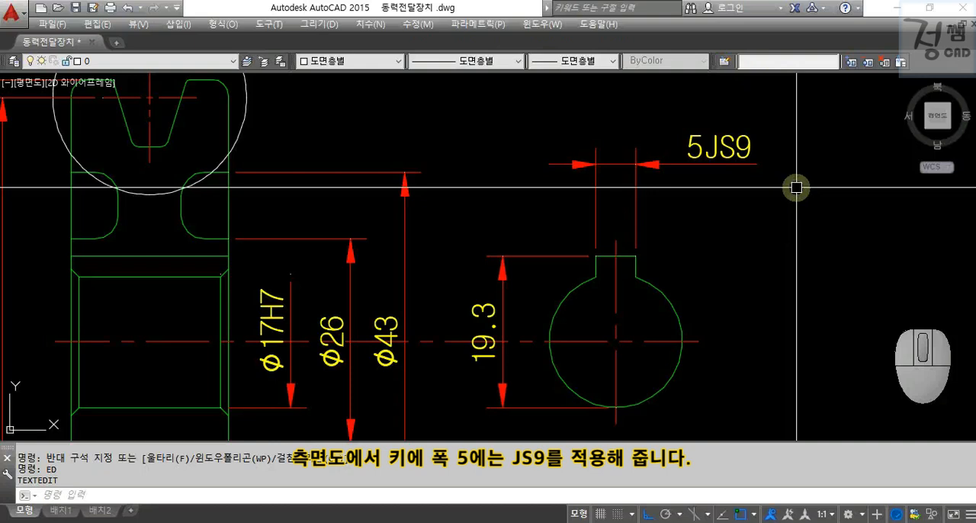
{"action": "key", "text": "Escape"}
{"action": "key", "text": "Escape"}
{"action": "key", "text": "Escape"}
Open the text of the side view's overall bore-and-keyway height dimension for editing.
{"action": "left_click", "coordinate": [535, 281]}
{"action": "left_click", "coordinate": [502, 225]}
{"action": "type", "text": "ED"}
{"action": "key", "text": "Return"}
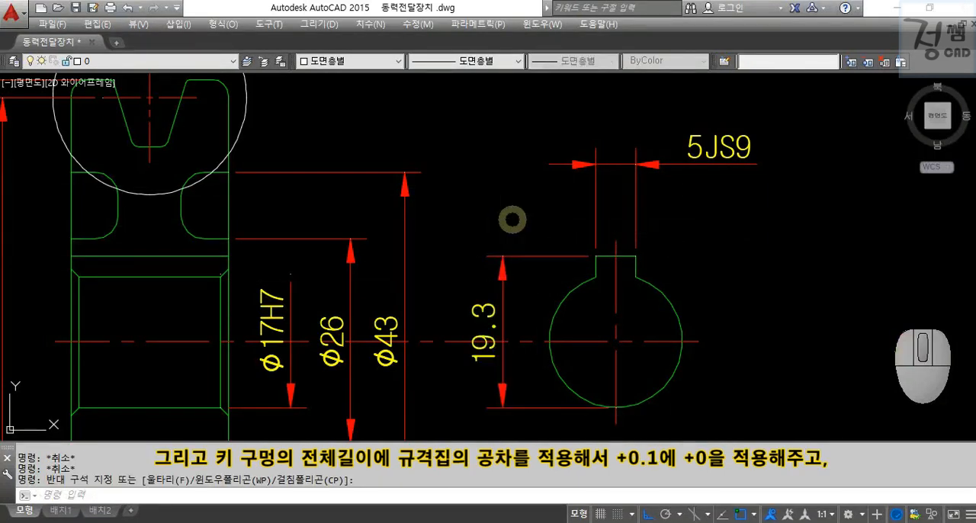
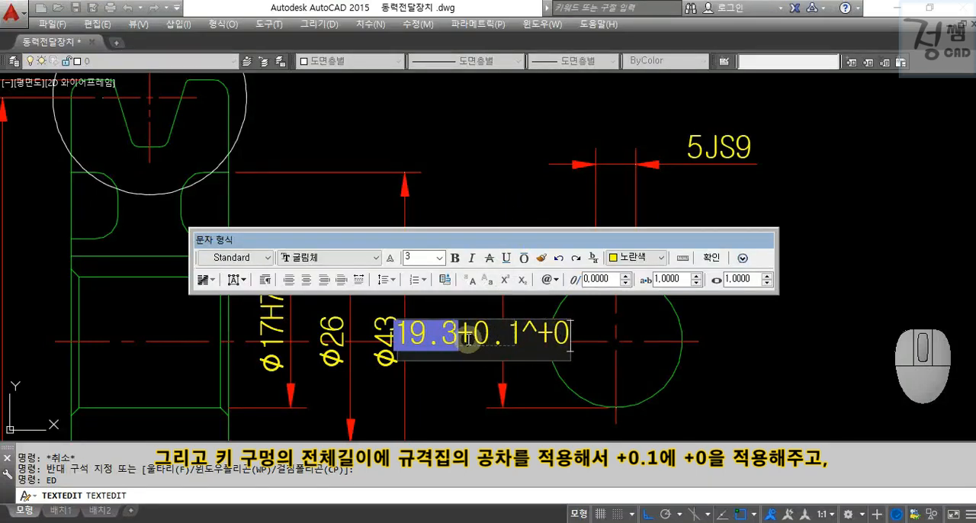
Stack the +0.1 and +0 tolerances after the side view's overall bore-and-keyway height dimension text and finish the text edit.
{"action": "left_click", "coordinate": [593, 258]}
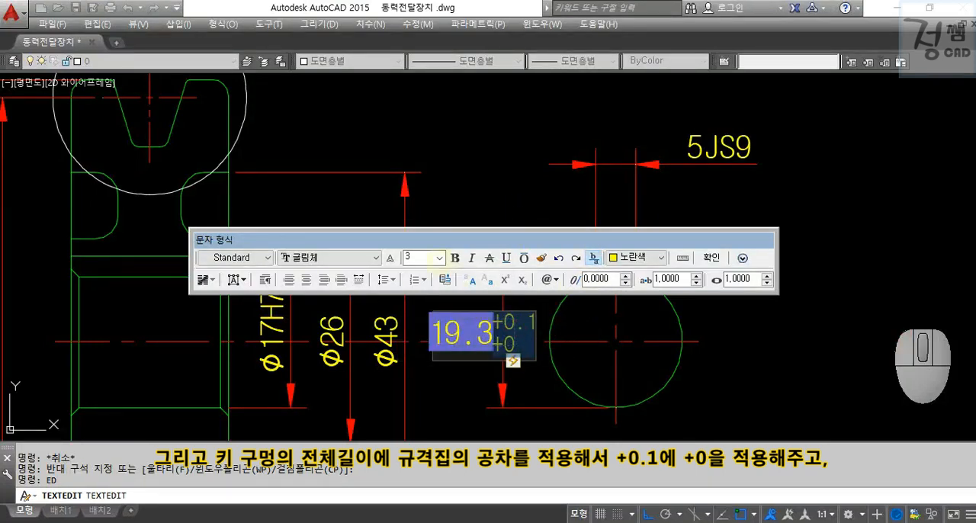
{"action": "left_click", "coordinate": [455, 199]}
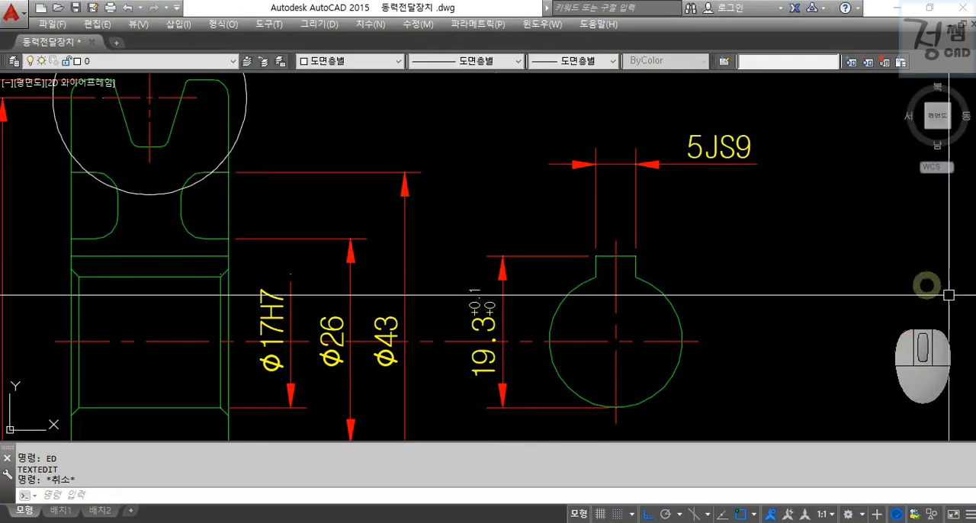
{"action": "scroll", "coordinate": [848, 269], "scroll_direction": "down", "scroll_amount": 3}
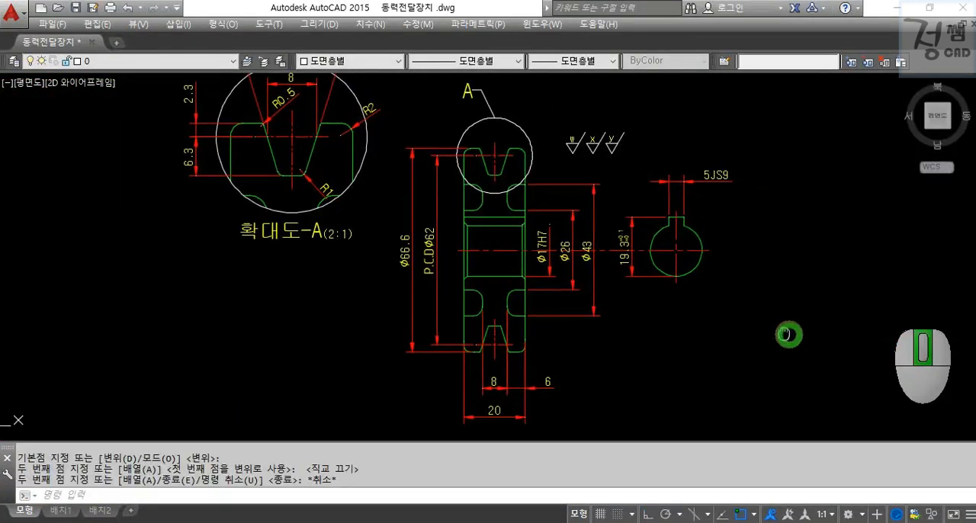
{"action": "middle_click_drag", "start_coordinate": [784, 334], "coordinate": [763, 333]}
{"action": "key", "text": "Escape"}
{"action": "key", "text": "Escape"}
{"action": "key", "text": "Escape"}
Copy the y surface roughness symbol onto the lower extension line of the Ø17H7 bore dimension.
{"action": "scroll", "coordinate": [596, 150], "scroll_direction": "up", "scroll_amount": 3}
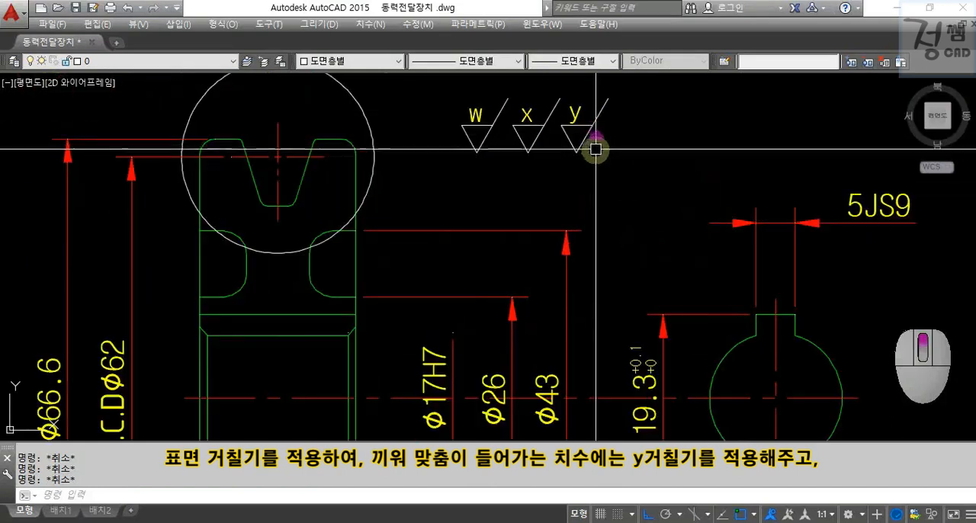
{"action": "scroll", "coordinate": [602, 153], "scroll_direction": "up", "scroll_amount": 2}
{"action": "left_click", "coordinate": [647, 176]}
{"action": "left_click", "coordinate": [530, 94]}
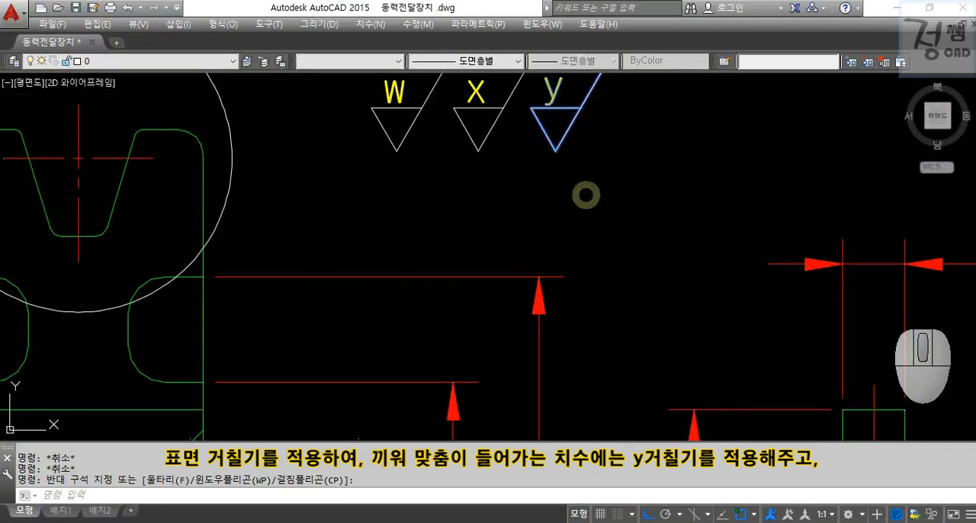
{"action": "type", "text": "co"}
{"action": "key", "text": "Return"}
{"action": "left_click", "coordinate": [555, 151]}
{"action": "scroll", "coordinate": [556, 221], "scroll_direction": "down", "scroll_amount": 5}
{"action": "key", "text": "F8"}
{"action": "left_click", "coordinate": [517, 246]}
{"action": "key", "text": "Escape"}
{"action": "scroll", "coordinate": [571, 255], "scroll_direction": "down", "scroll_amount": 5}
{"action": "scroll", "coordinate": [570, 255], "scroll_direction": "up", "scroll_amount": 5}
{"action": "middle_click_drag", "start_coordinate": [539, 247], "coordinate": [580, 233]}
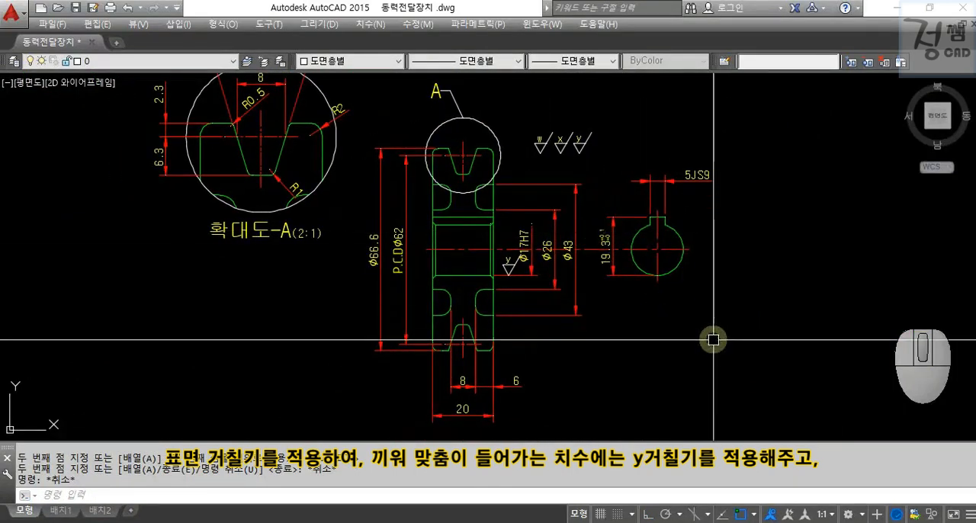
Copy the x roughness symbol onto the upper extension line of the 19.3 height dimension in the side view.
{"action": "type", "text": "u"}
{"action": "key", "text": "Return"}
{"action": "scroll", "coordinate": [711, 240], "scroll_direction": "up", "scroll_amount": 5}
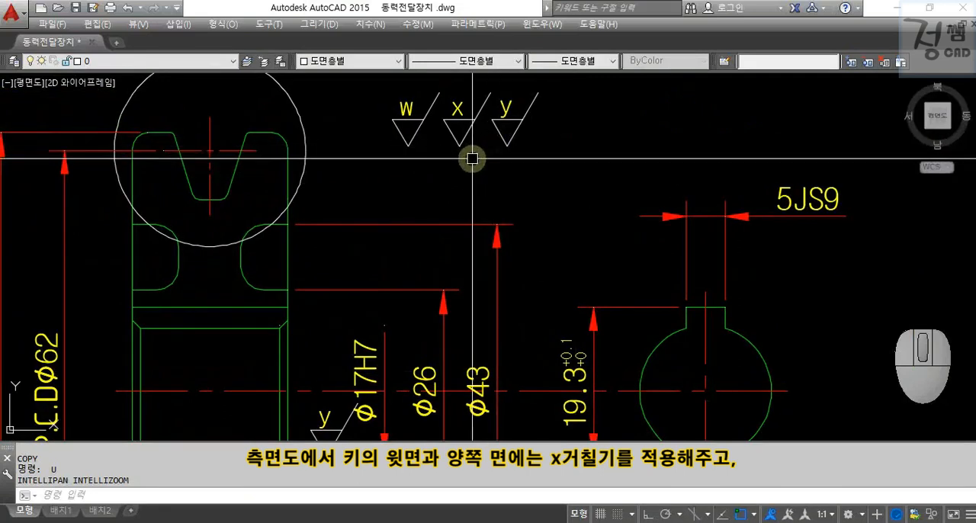
{"action": "left_click", "coordinate": [467, 117]}
{"action": "type", "text": "co"}
{"action": "key", "text": "Return"}
{"action": "left_click", "coordinate": [458, 145]}
{"action": "left_click", "coordinate": [627, 307]}
{"action": "key", "text": "Escape"}
Rotate the x roughness symbol on the 19.3 dimension by 180° about its tip.
{"action": "left_click", "coordinate": [598, 237]}
{"action": "left_click", "coordinate": [661, 312]}
{"action": "type", "text": "ro"}
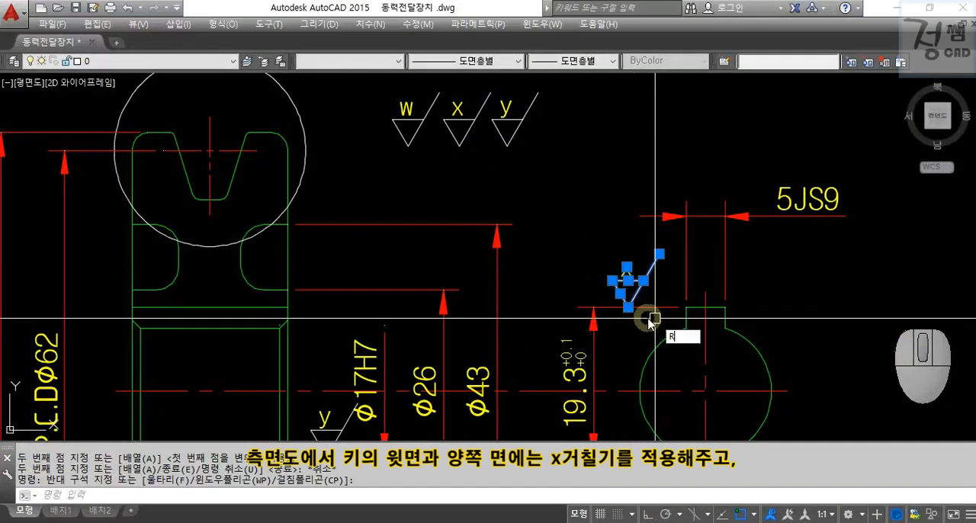
{"action": "key", "text": "Return"}
{"action": "left_click", "coordinate": [627, 310]}
{"action": "key", "text": "F8"}
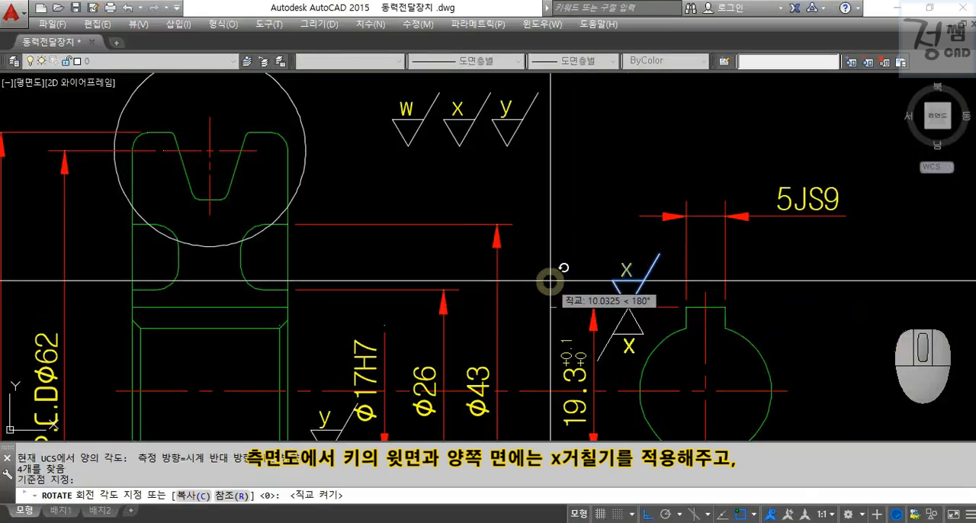
{"action": "left_click", "coordinate": [551, 278]}
{"action": "key", "text": "Escape"}
Copy the x roughness symbol onto the right extension line of the 5JS9 keyway width dimension.
{"action": "left_click", "coordinate": [471, 159]}
{"action": "left_click", "coordinate": [447, 111]}
{"action": "type", "text": "c"}
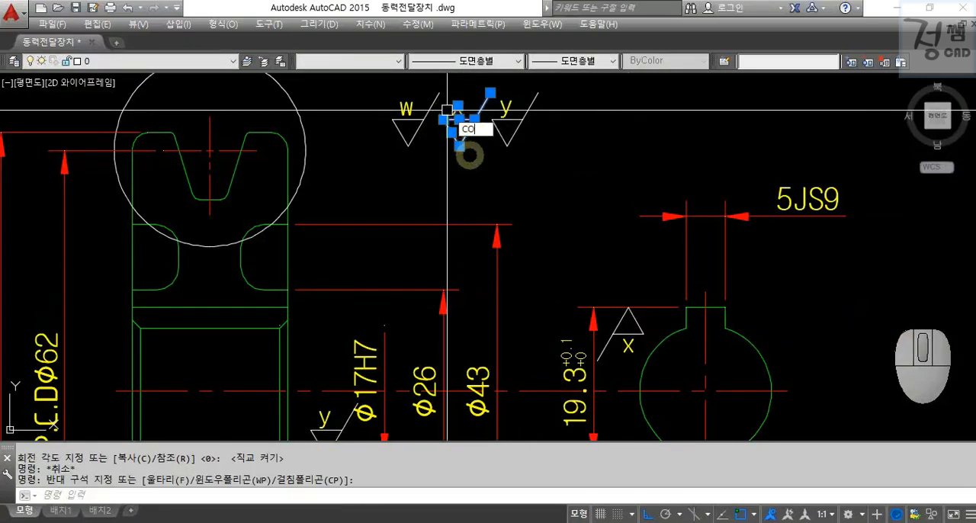
{"action": "key", "text": "Return"}
{"action": "left_click", "coordinate": [459, 145]}
{"action": "left_click", "coordinate": [724, 237]}
{"action": "key", "text": "Escape"}
Rotate the x symbol on the 5JS9 dimension by 90° about its tip so it points at the extension line.
{"action": "left_click", "coordinate": [675, 165]}
{"action": "left_click", "coordinate": [762, 246]}
{"action": "type", "text": "ro"}
{"action": "key", "text": "Return"}
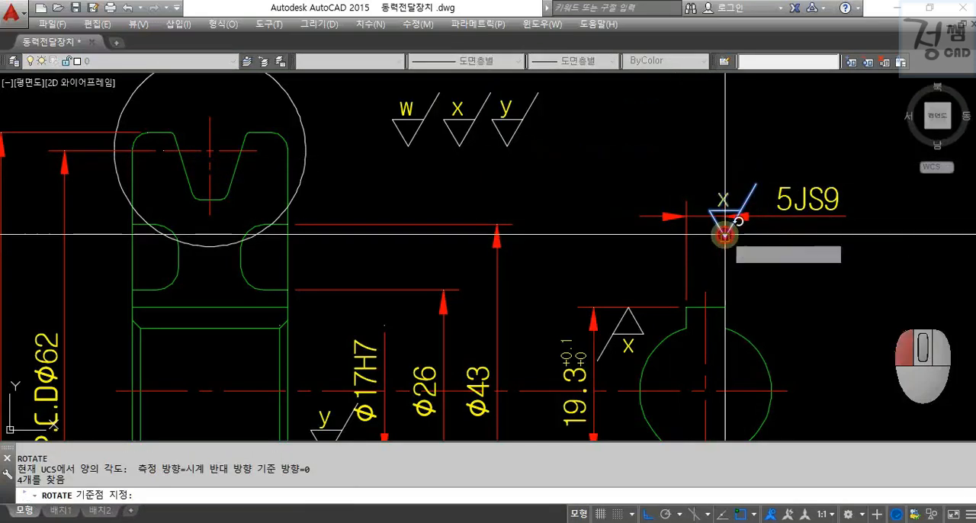
{"action": "left_click", "coordinate": [724, 237]}
{"action": "left_click", "coordinate": [704, 152]}
{"action": "key", "text": "Escape"}
{"action": "key", "text": "Escape"}
{"action": "left_click", "coordinate": [624, 171]}
{"action": "left_click", "coordinate": [751, 263]}
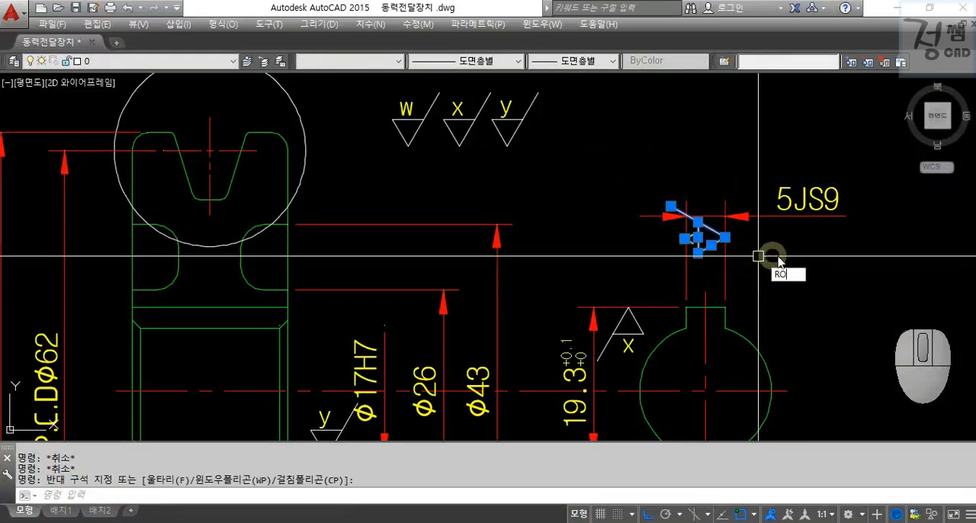
{"action": "type", "text": "ro"}
{"action": "key", "text": "Return"}
{"action": "left_click", "coordinate": [763, 256]}
{"action": "key", "text": "Escape"}
Create a copy of the keyway's x roughness symbol rotated by 180° so that it faces the opposite direction.
{"action": "left_click", "coordinate": [628, 135]}
{"action": "left_click", "coordinate": [757, 260]}
{"action": "type", "text": "ro"}
{"action": "key", "text": "Return"}
{"action": "left_click", "coordinate": [767, 257]}
{"action": "type", "text": "c"}
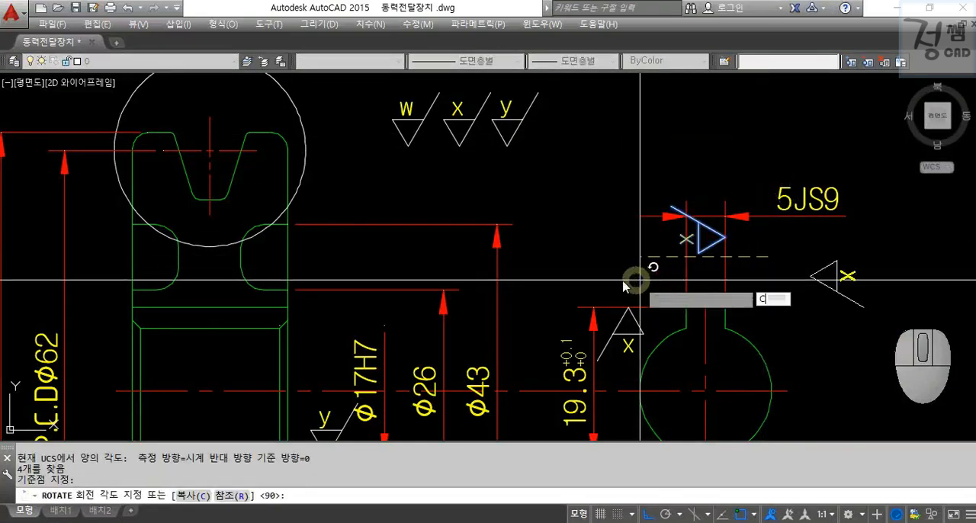
{"action": "key", "text": "Return"}
{"action": "left_click", "coordinate": [633, 281]}
{"action": "key", "text": "Escape"}
Move the rotated x symbol copy so its tip lies on the left extension line of the 5JS9 dimension.
{"action": "left_click", "coordinate": [852, 314]}
{"action": "left_click", "coordinate": [797, 246]}
{"action": "type", "text": "m"}
{"action": "key", "text": "Return"}
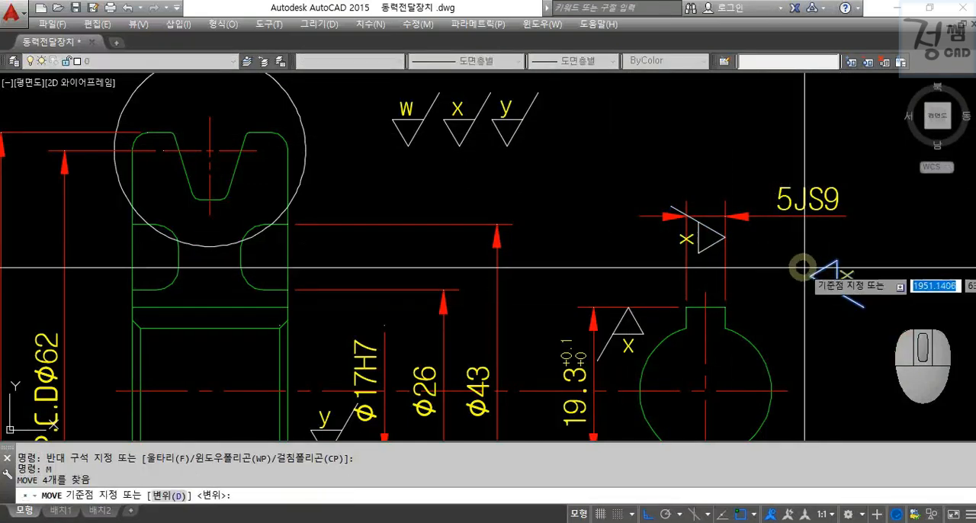
{"action": "left_click", "coordinate": [806, 269]}
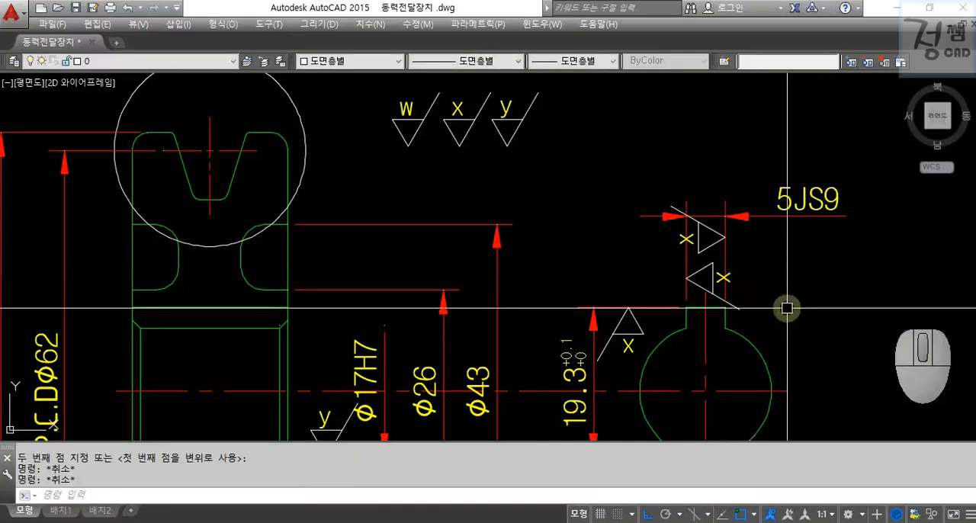
{"action": "scroll", "coordinate": [786, 307], "scroll_direction": "down", "scroll_amount": 4}
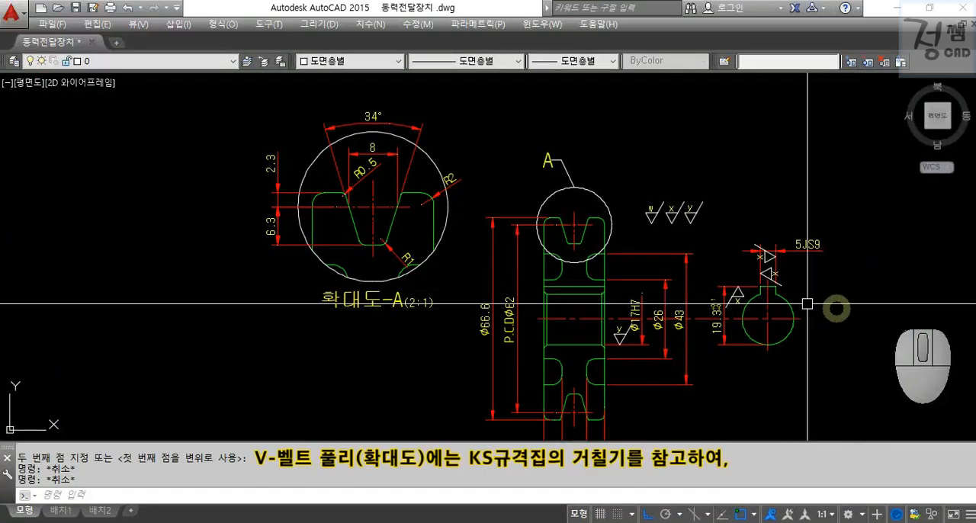
Examine the roughness symbols in the V-belt pulley figure on page 24 of the KS standard PDF, enlarged to 200%.
{"action": "scroll", "coordinate": [356, 210], "scroll_direction": "up", "scroll_amount": 2}
{"action": "mouse_move", "coordinate": [358, 209]}
{"action": "middle_mouse_down"}
{"action": "mouse_move", "coordinate": [370, 207]}
{"action": "mouse_move", "coordinate": [407, 267]}
{"action": "mouse_move", "coordinate": [395, 246]}
{"action": "middle_mouse_up"}
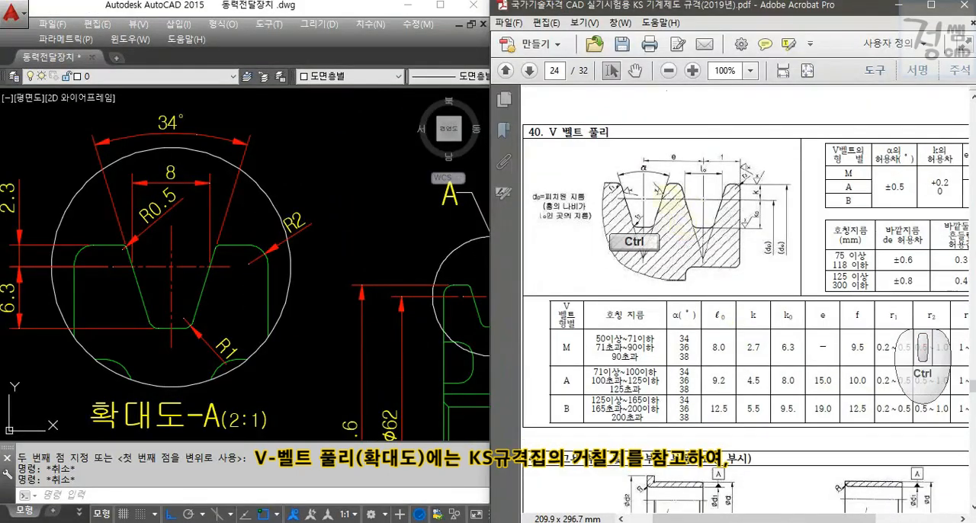
{"action": "scroll", "coordinate": [678, 225], "scroll_direction": "up", "scroll_amount": 4, "text": "ctrl"}
{"action": "scroll", "coordinate": [711, 246], "scroll_direction": "down", "scroll_amount": 1, "text": "ctrl"}
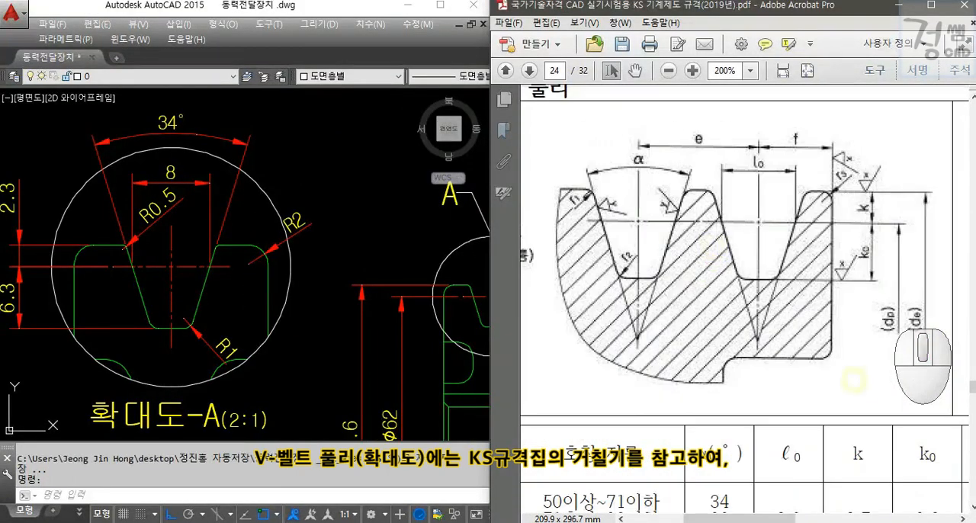
{"action": "left_click_drag", "start_coordinate": [548, 106], "coordinate": [900, 333], "text": "ctrl"}
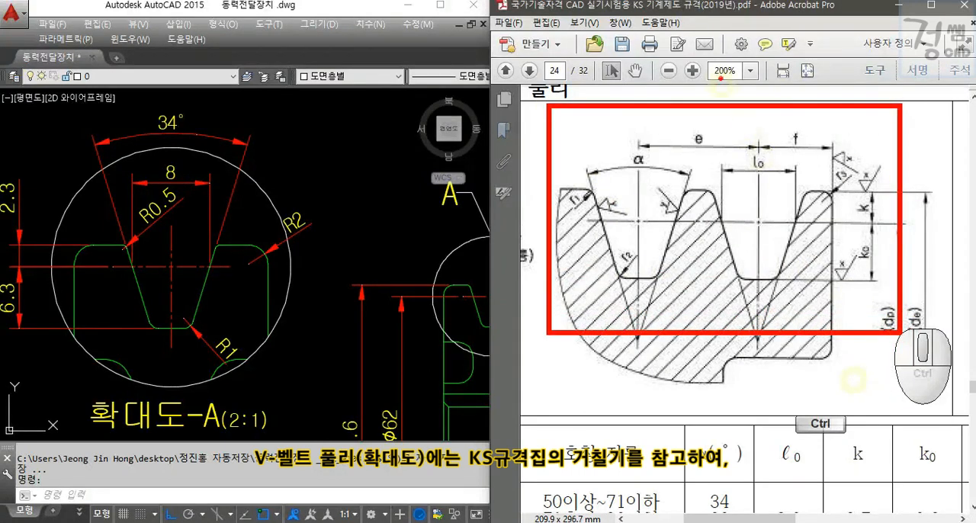
Move the w, x and y roughness symbols beside enlarged detail view A and widen the drawing window.
{"action": "scroll", "coordinate": [385, 215], "scroll_direction": "down", "scroll_amount": 2}
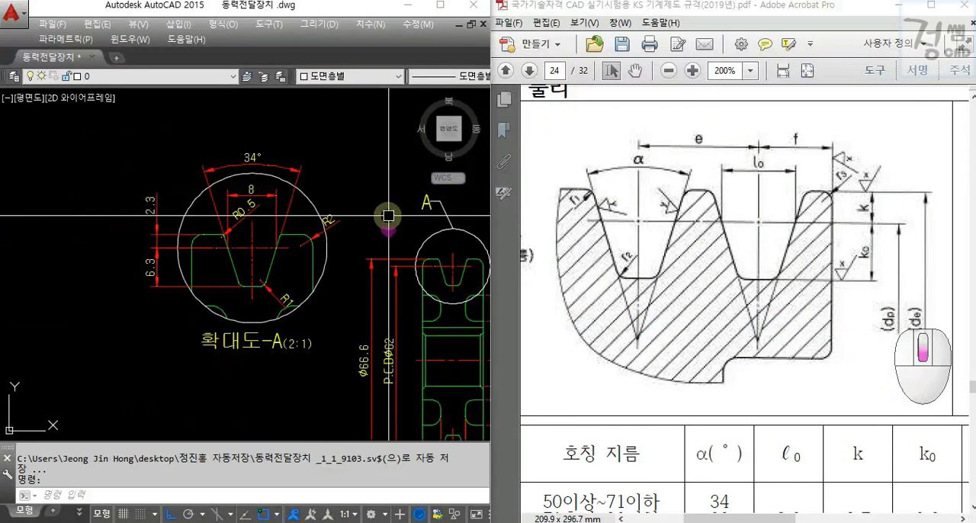
{"action": "mouse_move", "coordinate": [393, 213]}
{"action": "middle_mouse_down"}
{"action": "mouse_move", "coordinate": [270, 222]}
{"action": "mouse_move", "coordinate": [202, 215]}
{"action": "middle_mouse_up"}
{"action": "left_click", "coordinate": [310, 212]}
{"action": "left_click", "coordinate": [408, 282]}
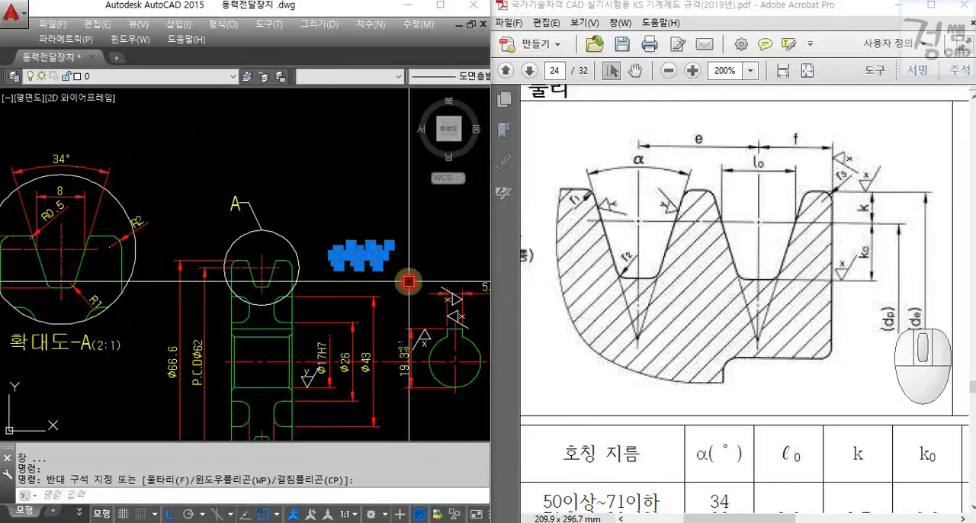
{"action": "left_click_drag", "start_coordinate": [379, 261], "coordinate": [179, 191]}
{"action": "key", "text": "F8"}
{"action": "scroll", "coordinate": [148, 211], "scroll_direction": "up", "scroll_amount": 2}
{"action": "middle_click_drag", "start_coordinate": [147, 212], "coordinate": [329, 226]}
{"action": "mouse_move", "coordinate": [268, 235]}
{"action": "middle_mouse_down"}
{"action": "mouse_move", "coordinate": [317, 213]}
{"action": "mouse_move", "coordinate": [317, 224]}
{"action": "mouse_move", "coordinate": [300, 226]}
{"action": "middle_mouse_up"}
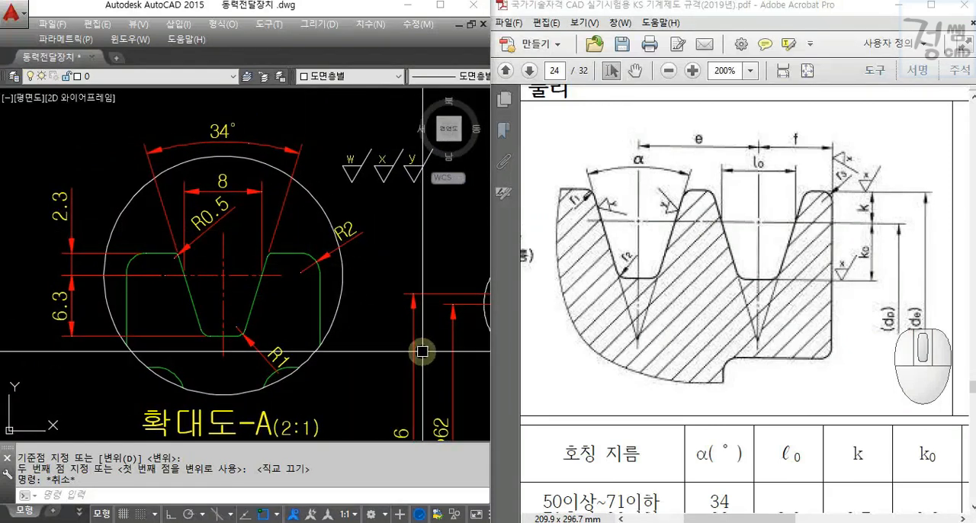
{"action": "left_click_drag", "start_coordinate": [503, 256], "coordinate": [584, 253]}
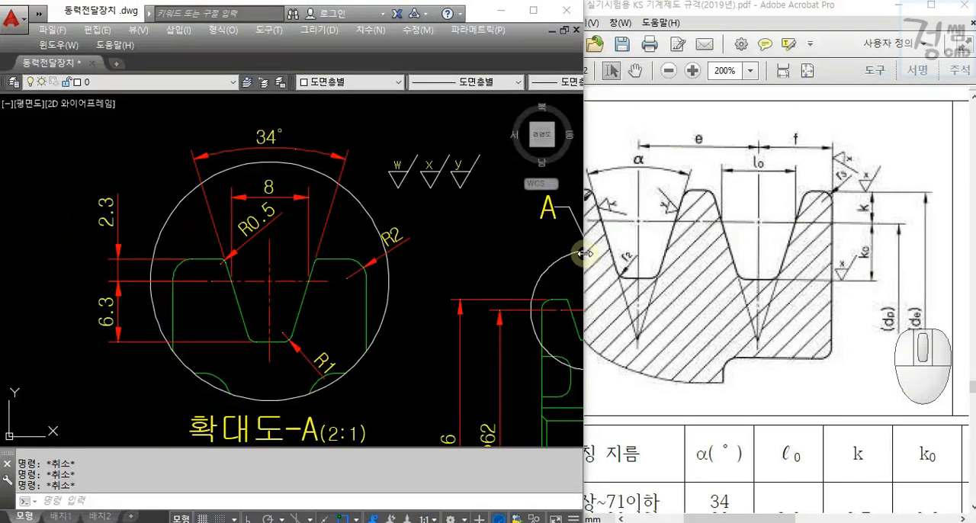
{"action": "middle_click_drag", "start_coordinate": [442, 291], "coordinate": [467, 284]}
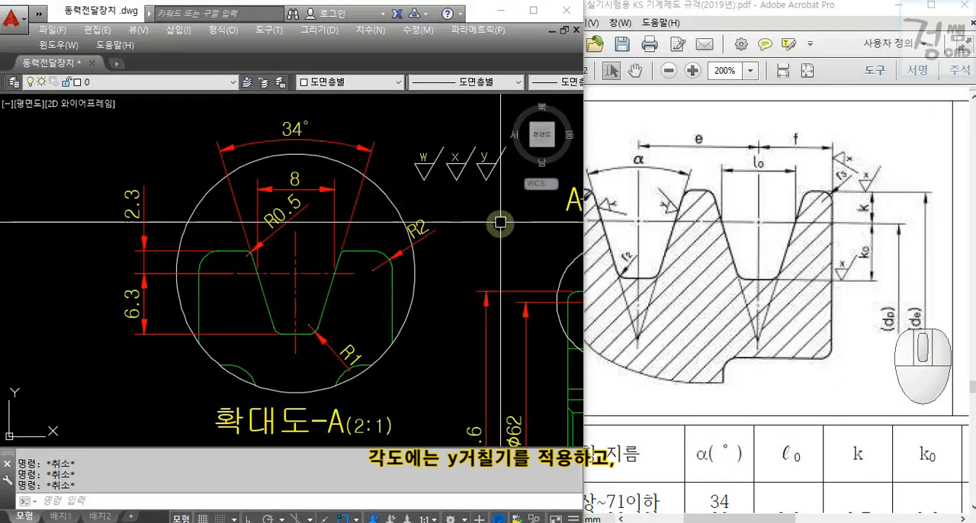
Copy the y roughness symbol onto the right extension line of the 34° groove angle dimension in detail A.
{"action": "left_click", "coordinate": [484, 158]}
{"action": "type", "text": "co"}
{"action": "key", "text": "Return"}
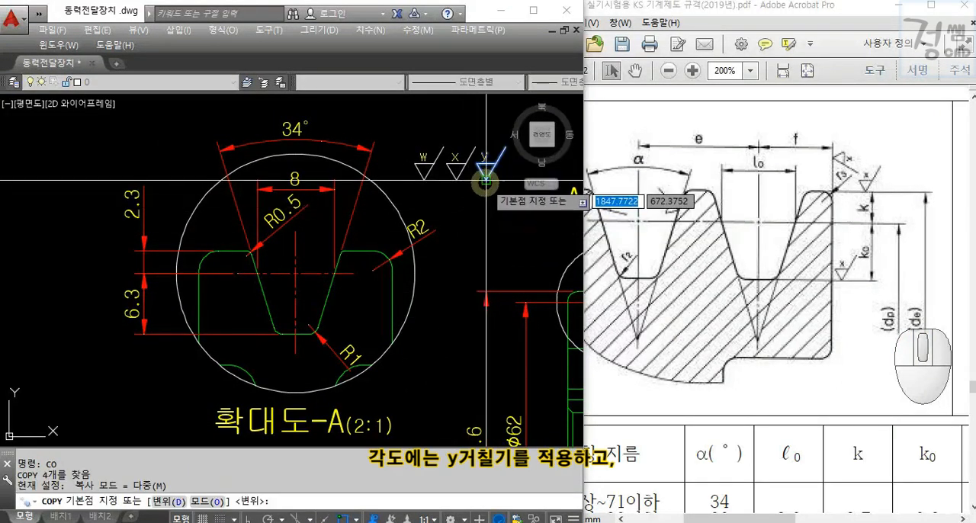
{"action": "left_click", "coordinate": [485, 177]}
{"action": "left_click", "coordinate": [357, 196]}
{"action": "key", "text": "Escape"}
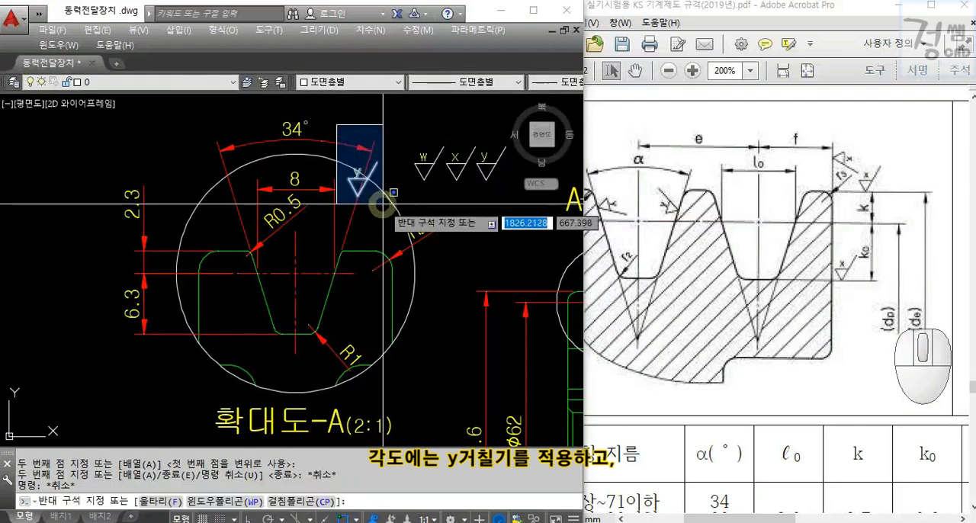
Rotate the copied y symbol about its tip to align with the right extension line of the 34° dimension.
{"action": "left_click", "coordinate": [385, 205]}
{"action": "key", "text": "Return"}
{"action": "left_click", "coordinate": [358, 196]}
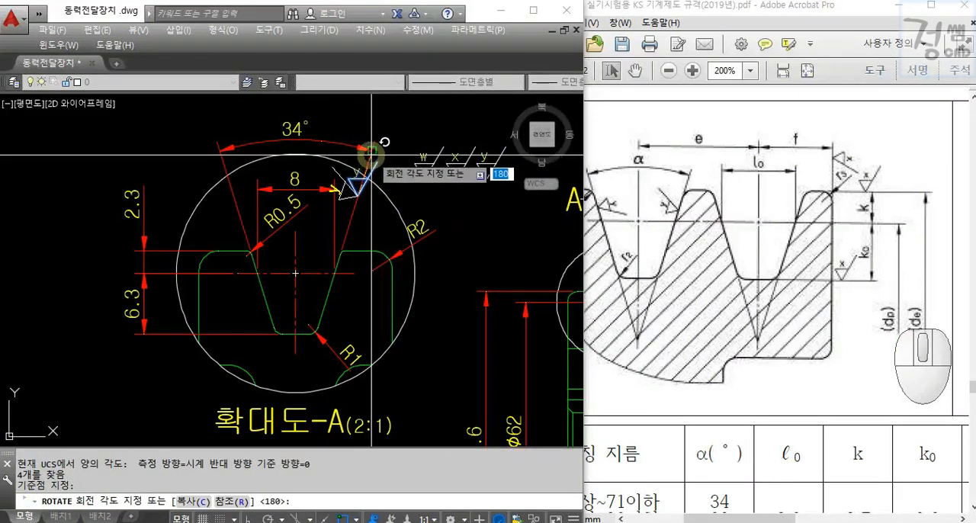
{"action": "left_click", "coordinate": [371, 158]}
{"action": "key", "text": "Escape"}
Shift the 34° dimension farther above detail A and move the y symbol up along its right extension line.
{"action": "left_click", "coordinate": [294, 133]}
{"action": "left_click", "coordinate": [373, 211]}
{"action": "type", "text": "m"}
{"action": "key", "text": "Return"}
{"action": "left_click", "coordinate": [357, 195]}
{"action": "left_click", "coordinate": [371, 159]}
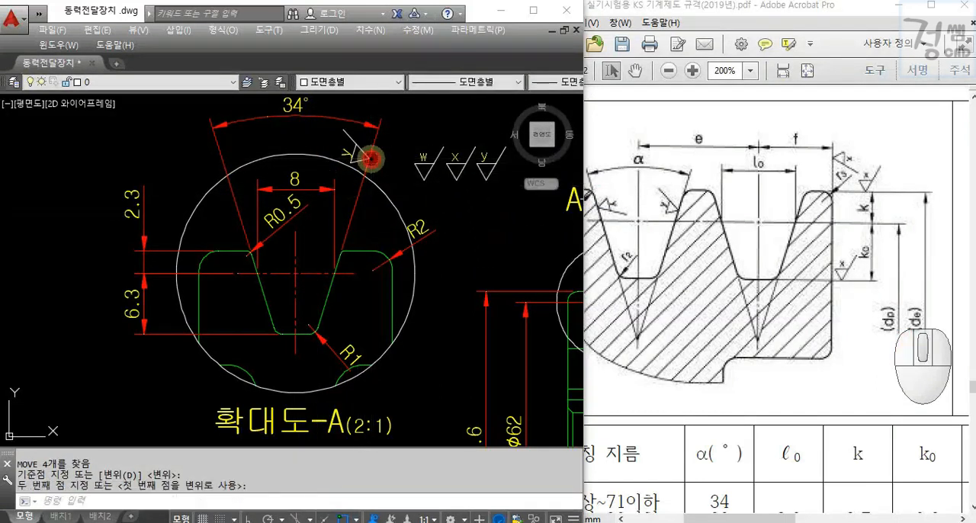
Copy the y roughness symbol to the left extension line of the 34° groove angle dimension.
{"action": "left_click", "coordinate": [482, 159]}
{"action": "type", "text": "c"}
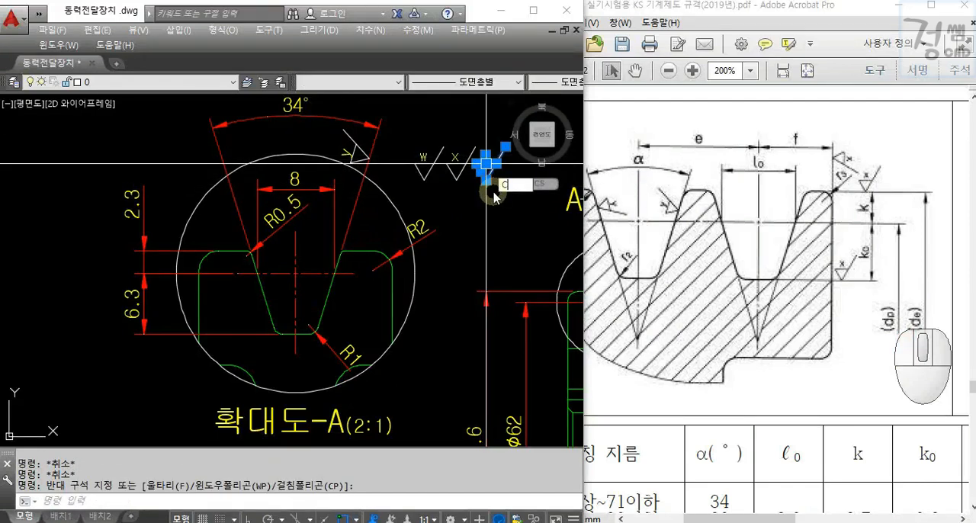
{"action": "type", "text": "o"}
{"action": "key", "text": "Return"}
{"action": "left_click", "coordinate": [483, 178]}
{"action": "left_click", "coordinate": [196, 144]}
{"action": "key", "text": "Escape"}
Rotate the second y symbol about its tip to align with the left extension line of the 34° dimension.
{"action": "left_click", "coordinate": [207, 123]}
{"action": "left_click", "coordinate": [177, 113]}
{"action": "left_click", "coordinate": [252, 166]}
{"action": "key", "text": "Return"}
{"action": "left_click", "coordinate": [222, 158]}
{"action": "left_click", "coordinate": [236, 193]}
{"action": "key", "text": "Escape"}
{"action": "key", "text": "Escape"}
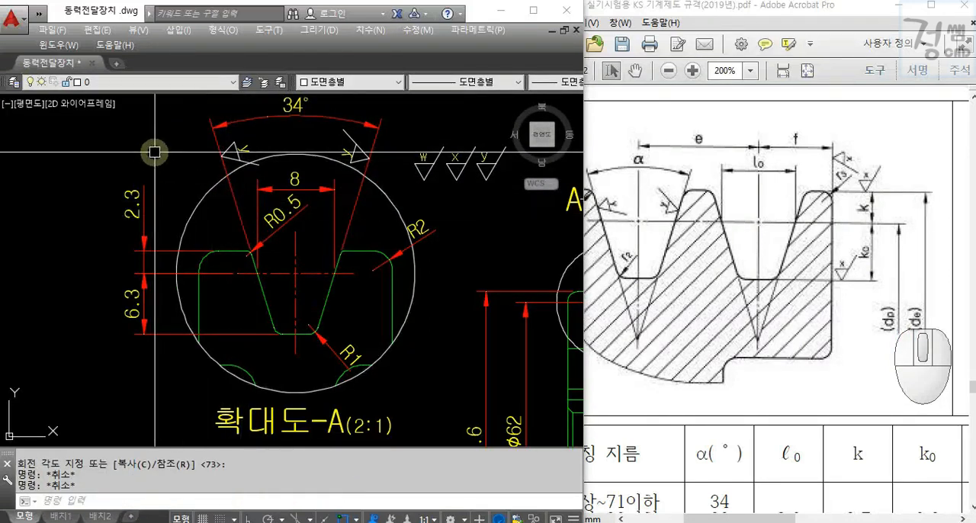
Copy the x roughness symbol onto the lower extension line of the 6.3 groove depth dimension and maximize the drawing window.
{"action": "left_click", "coordinate": [452, 146]}
{"action": "type", "text": "co"}
{"action": "key", "text": "Return"}
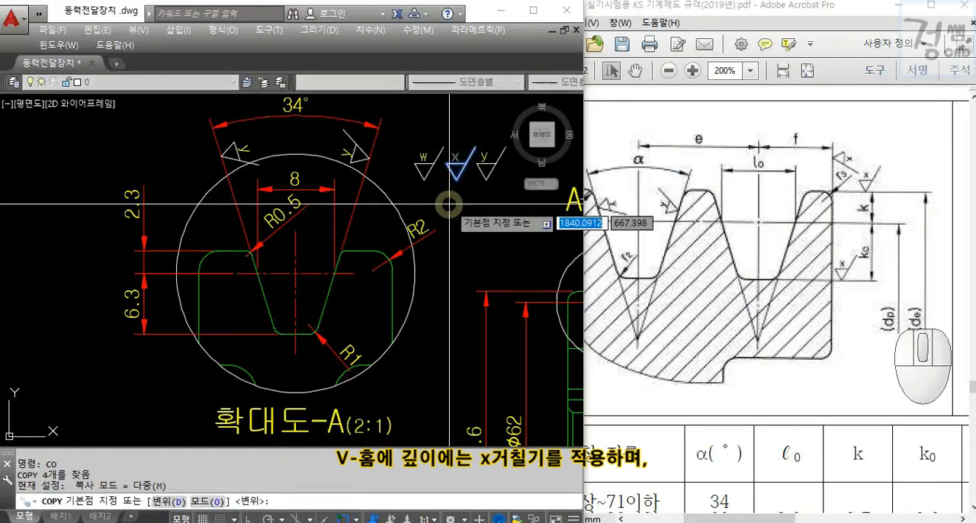
{"action": "left_click", "coordinate": [455, 178]}
{"action": "left_click", "coordinate": [159, 329]}
{"action": "key", "text": "Escape"}
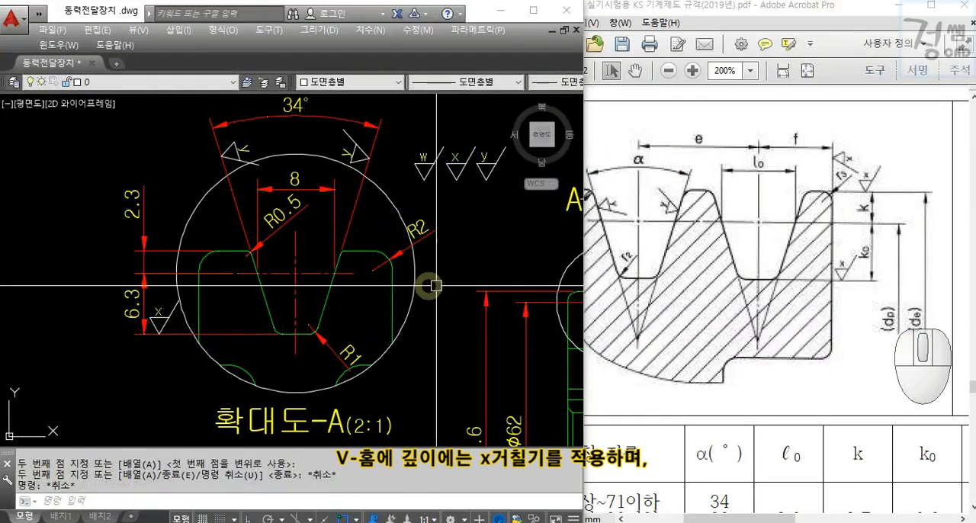
{"action": "left_click", "coordinate": [536, 13]}
Copy the x roughness symbol onto the upper extension line of the Ø66.6 outside diameter dimension.
{"action": "scroll", "coordinate": [541, 235], "scroll_direction": "down", "scroll_amount": 1}
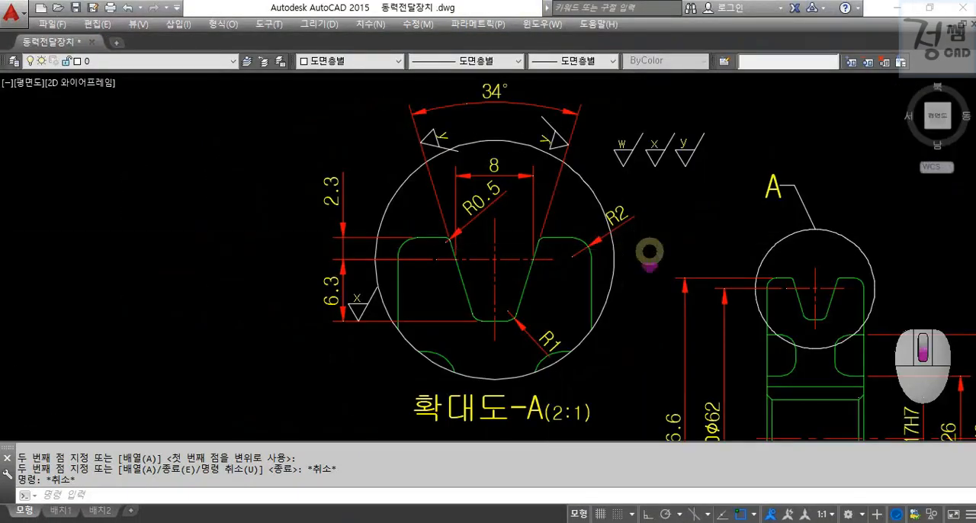
{"action": "scroll", "coordinate": [610, 238], "scroll_direction": "down", "scroll_amount": 4}
{"action": "scroll", "coordinate": [541, 217], "scroll_direction": "up", "scroll_amount": 3}
{"action": "key", "text": "Escape"}
{"action": "key", "text": "Escape"}
{"action": "mouse_move", "coordinate": [464, 113]}
{"action": "middle_mouse_down"}
{"action": "mouse_move", "coordinate": [389, 120]}
{"action": "mouse_move", "coordinate": [404, 174]}
{"action": "middle_mouse_up"}
{"action": "scroll", "coordinate": [389, 119], "scroll_direction": "up", "scroll_amount": 5}
{"action": "left_click", "coordinate": [404, 192]}
{"action": "left_click", "coordinate": [361, 112]}
{"action": "type", "text": "C"}
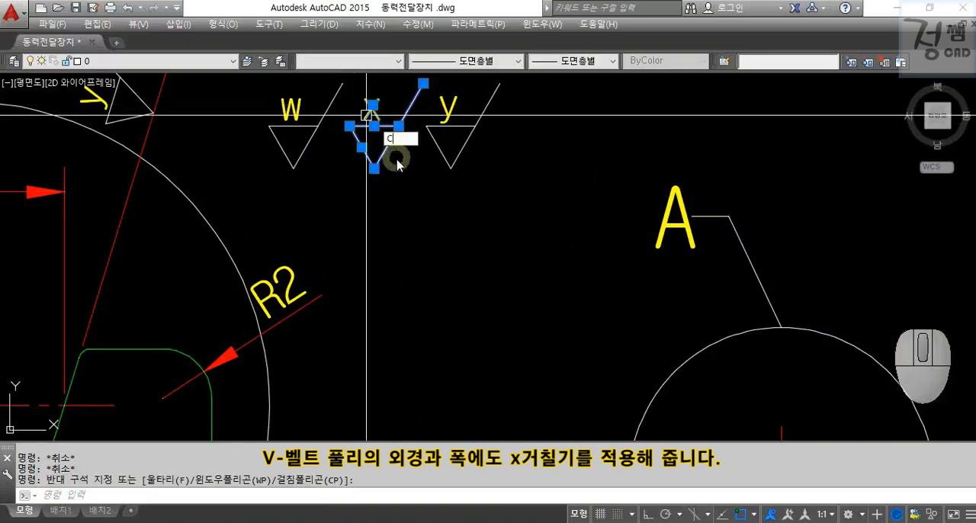
{"action": "type", "text": "o"}
{"action": "key", "text": "Return"}
{"action": "left_click", "coordinate": [374, 168]}
{"action": "scroll", "coordinate": [375, 168], "scroll_direction": "down", "scroll_amount": 5}
{"action": "scroll", "coordinate": [460, 205], "scroll_direction": "up", "scroll_amount": 3}
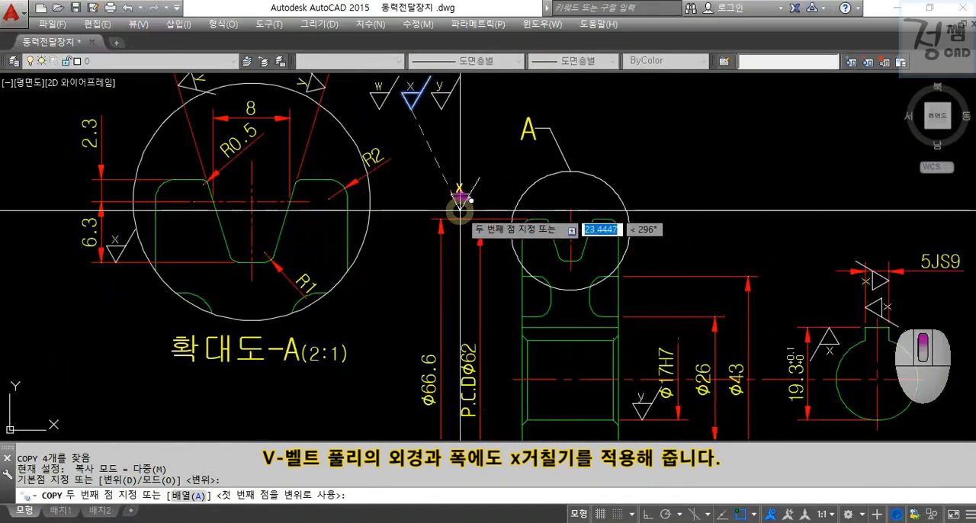
{"action": "left_click", "coordinate": [470, 218]}
{"action": "key", "text": "Escape"}
{"action": "key", "text": "Escape"}
Copy the x roughness symbol from the Ø66.6 extension line onto the left extension line of the 20 width dimension.
{"action": "left_click", "coordinate": [447, 171]}
{"action": "left_click", "coordinate": [501, 231]}
{"action": "type", "text": "C"}
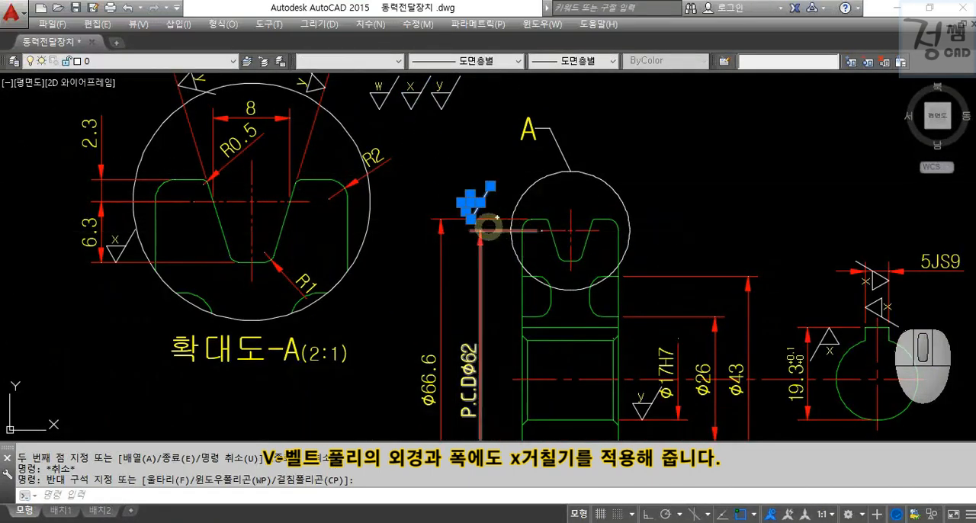
{"action": "type", "text": "o"}
{"action": "key", "text": "Return"}
{"action": "left_click", "coordinate": [470, 219]}
{"action": "scroll", "coordinate": [506, 349], "scroll_direction": "down", "scroll_amount": 3}
{"action": "scroll", "coordinate": [501, 331], "scroll_direction": "up", "scroll_amount": 4}
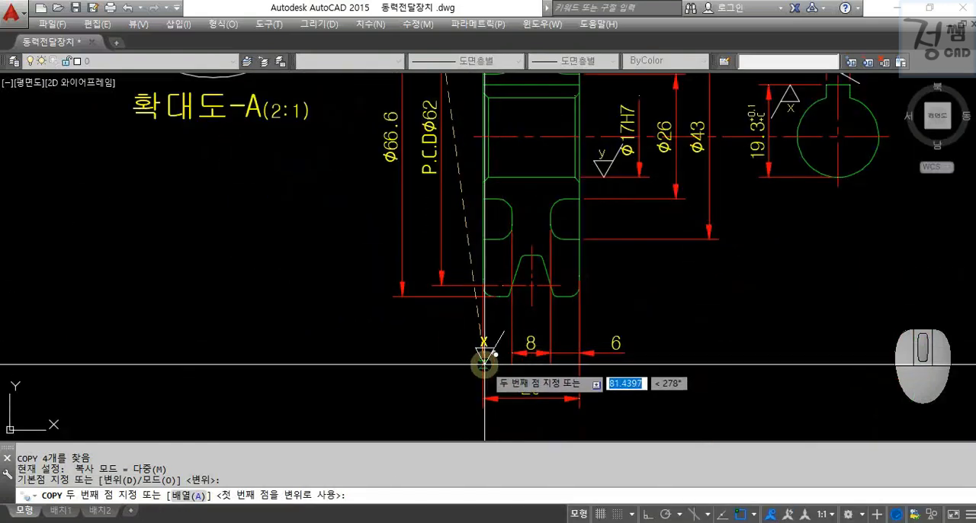
{"action": "left_click", "coordinate": [483, 359]}
{"action": "key", "text": "Escape"}
Rotate the copied x symbol 90° about its tip so it rests against the left extension line of the 20 dimension.
{"action": "left_click", "coordinate": [445, 320]}
{"action": "left_click", "coordinate": [510, 371]}
{"action": "type", "text": "ro"}
{"action": "key", "text": "Return"}
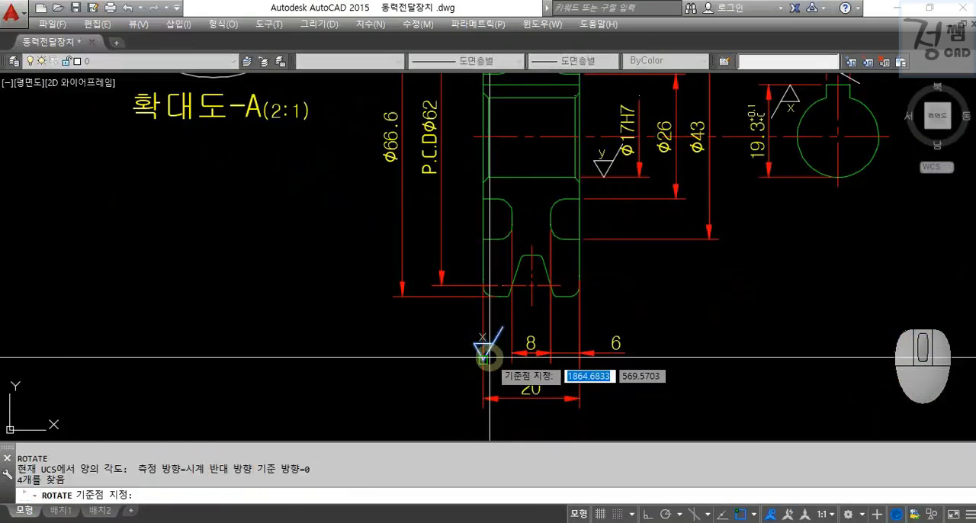
{"action": "left_click", "coordinate": [483, 358]}
{"action": "key", "text": "F8"}
{"action": "left_click", "coordinate": [461, 263]}
{"action": "key", "text": "Escape"}
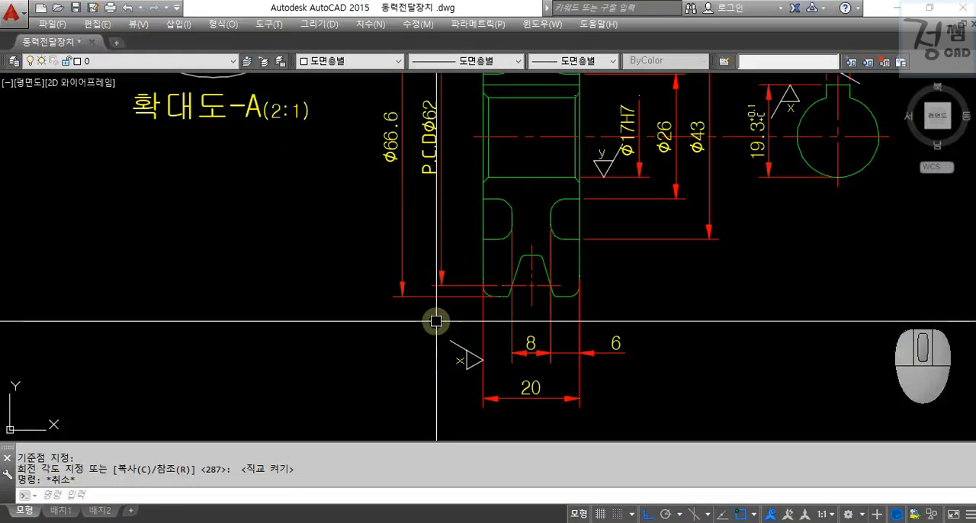
Rotate a copy of the left x symbol by 180° to create an opposite-facing symbol beside the pulley's right face.
{"action": "left_click", "coordinate": [436, 321]}
{"action": "left_click", "coordinate": [503, 381]}
{"action": "middle_click_drag", "start_coordinate": [531, 368], "coordinate": [531, 342]}
{"action": "type", "text": "ro"}
{"action": "key", "text": "Return"}
{"action": "left_click", "coordinate": [538, 306]}
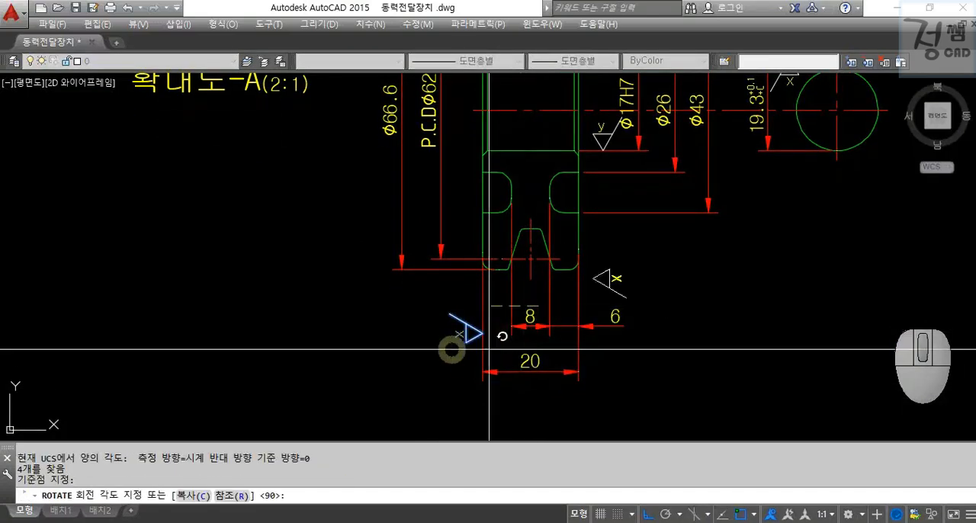
{"action": "type", "text": "c"}
{"action": "key", "text": "Return"}
{"action": "left_click", "coordinate": [381, 338]}
{"action": "key", "text": "Escape"}
{"action": "key", "text": "Escape"}
Move the opposite-facing x symbol by its tip onto the right extension line of the 20 width dimension.
{"action": "left_click", "coordinate": [643, 298]}
{"action": "left_click", "coordinate": [603, 259]}
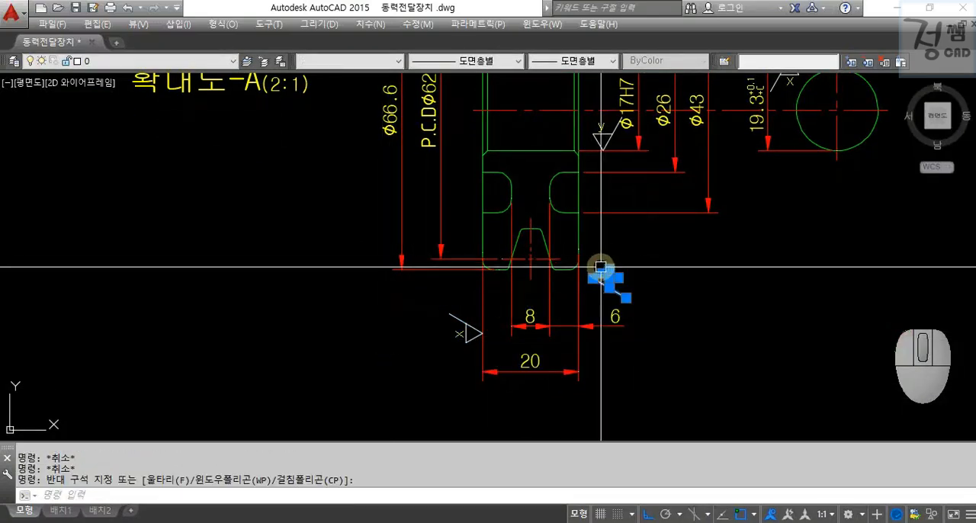
{"action": "type", "text": "m"}
{"action": "key", "text": "Return"}
{"action": "left_click", "coordinate": [587, 277]}
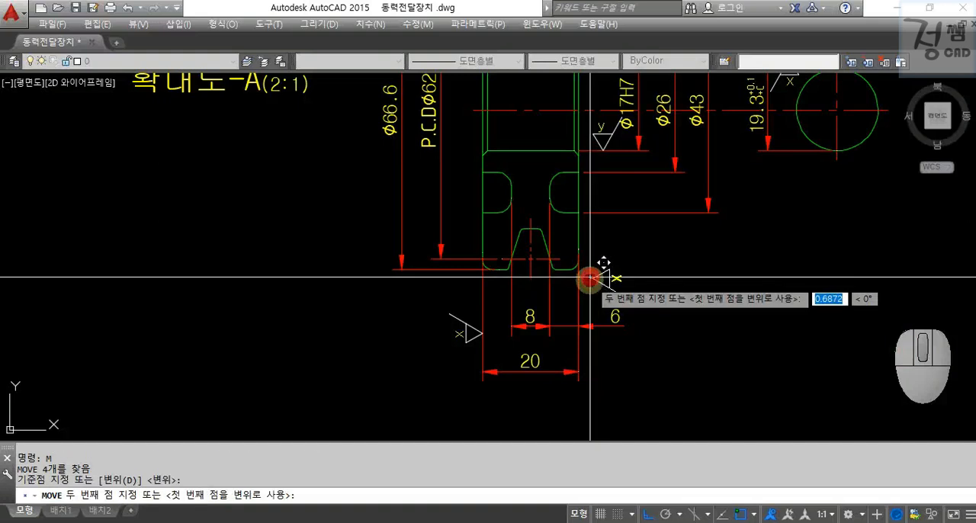
{"action": "left_click", "coordinate": [579, 343]}
{"action": "key", "text": "Escape"}
{"action": "key", "text": "Escape"}
Erase the spare w, x and y roughness symbols above the pulley view.
{"action": "scroll", "coordinate": [664, 289], "scroll_direction": "down", "scroll_amount": 3}
{"action": "mouse_move", "coordinate": [701, 285]}
{"action": "middle_mouse_down"}
{"action": "mouse_move", "coordinate": [653, 342]}
{"action": "mouse_move", "coordinate": [656, 356]}
{"action": "middle_mouse_up"}
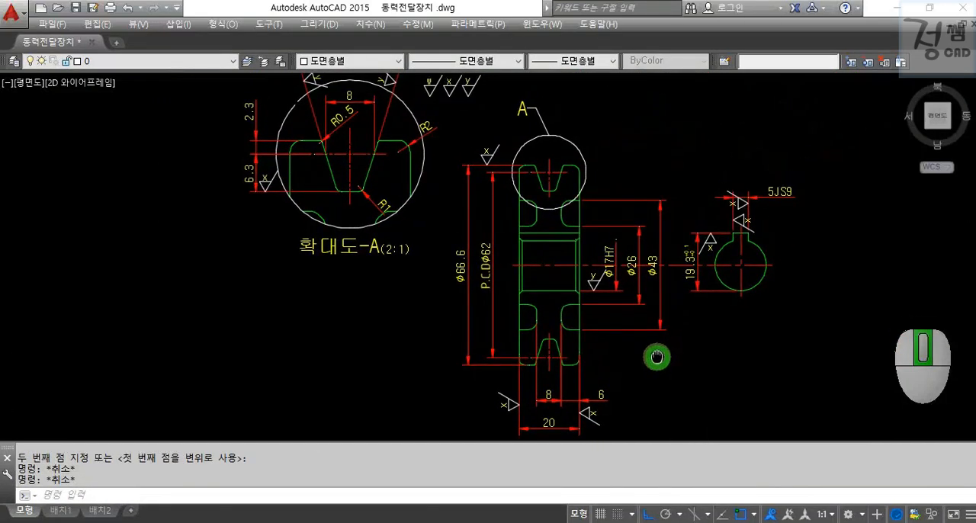
{"action": "left_click", "coordinate": [491, 112]}
{"action": "left_click", "coordinate": [423, 85]}
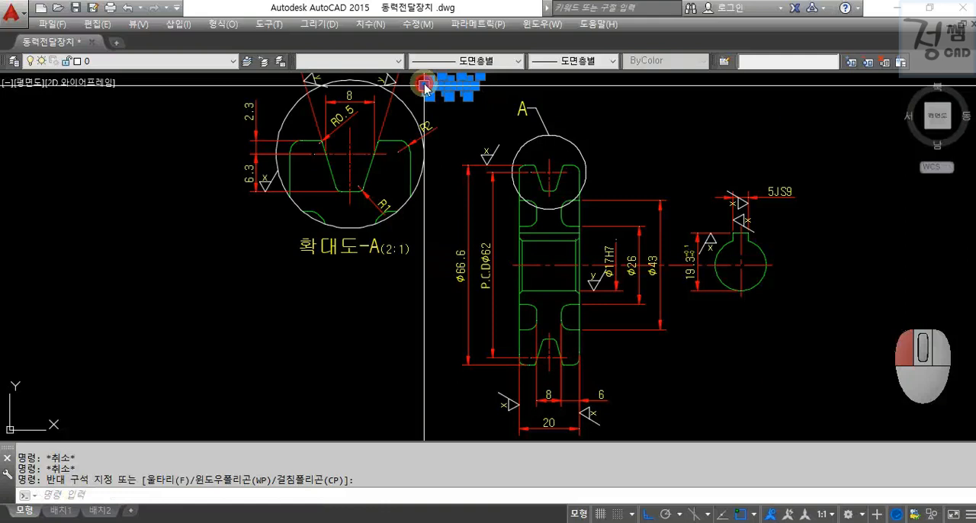
{"action": "type", "text": "e"}
{"action": "key", "text": "Return"}
Zoom to a window around all the pulley views to check the placed roughness symbols.
{"action": "scroll", "coordinate": [628, 140], "scroll_direction": "down", "scroll_amount": 2}
{"action": "middle_click_drag", "start_coordinate": [629, 142], "coordinate": [621, 192]}
{"action": "type", "text": "z"}
{"action": "key", "text": "Return"}
{"action": "left_click", "coordinate": [348, 115]}
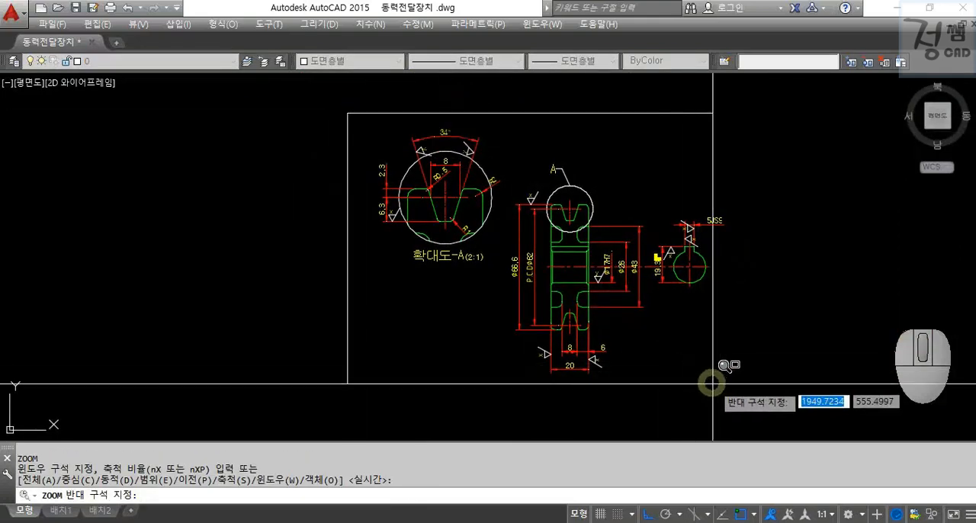
{"action": "left_click", "coordinate": [738, 386]}
{"action": "key", "text": "Escape"}
{"action": "key", "text": "Escape"}
{"action": "key", "text": "Escape"}
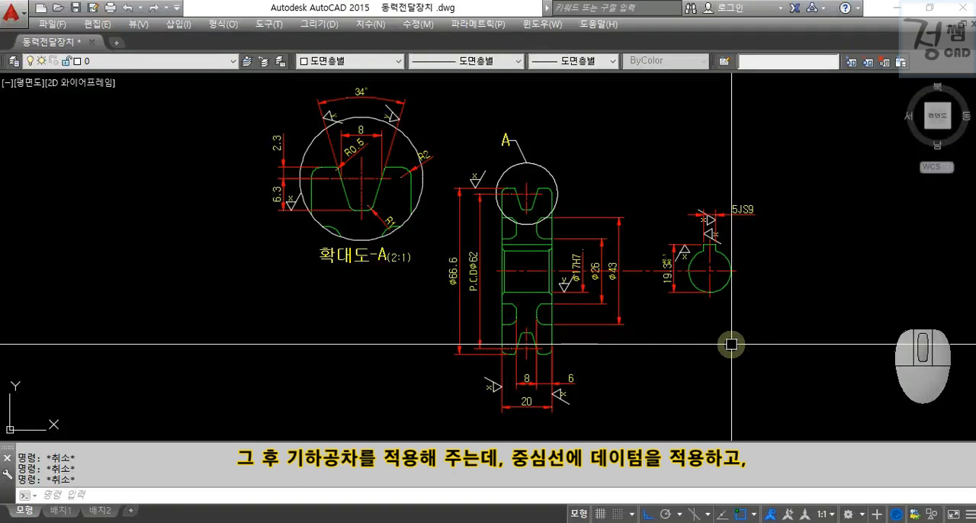
Draw a vertical quick leader down from the centre line between the Ø43 and 19.3 dimensions with an empty tolerance frame.
{"action": "scroll", "coordinate": [638, 298], "scroll_direction": "up", "scroll_amount": 4}
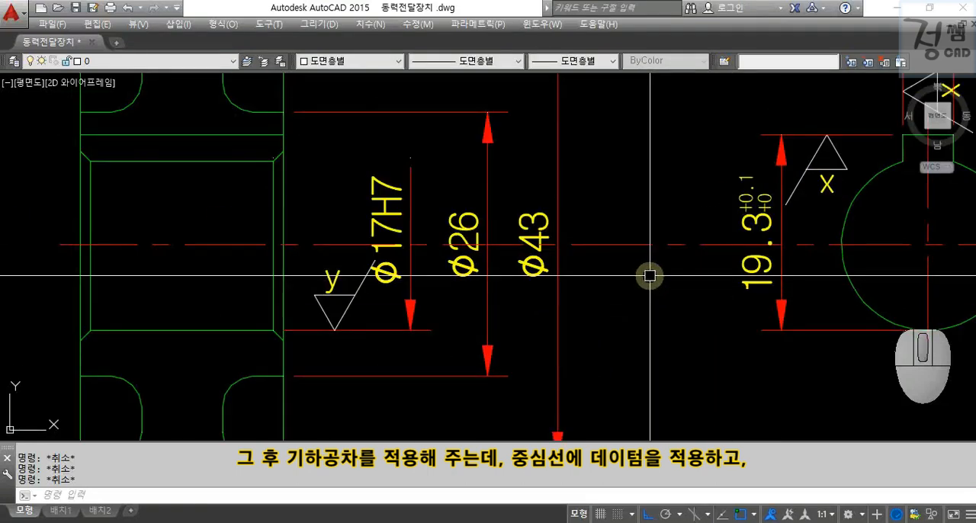
{"action": "type", "text": "LE"}
{"action": "key", "text": "Return"}
{"action": "left_click", "coordinate": [642, 252]}
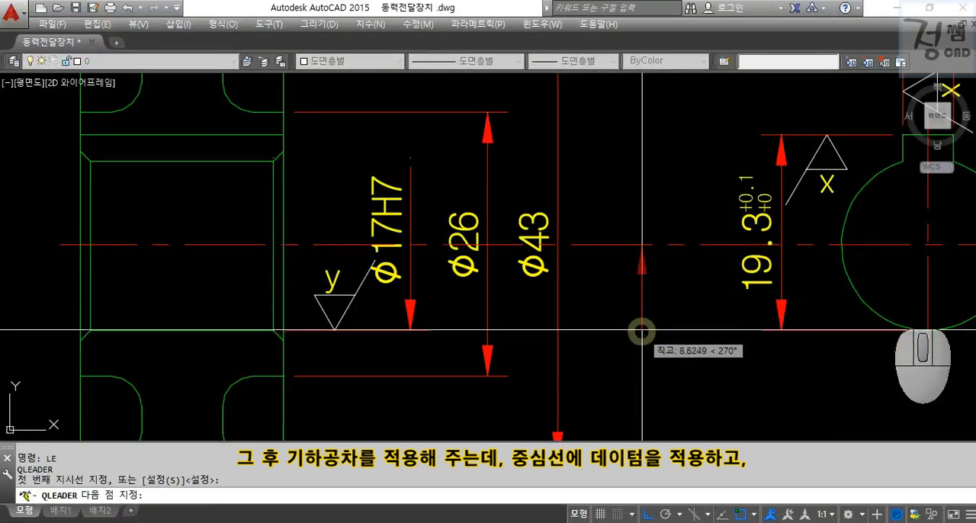
{"action": "left_click", "coordinate": [642, 321]}
{"action": "key", "text": "Return"}
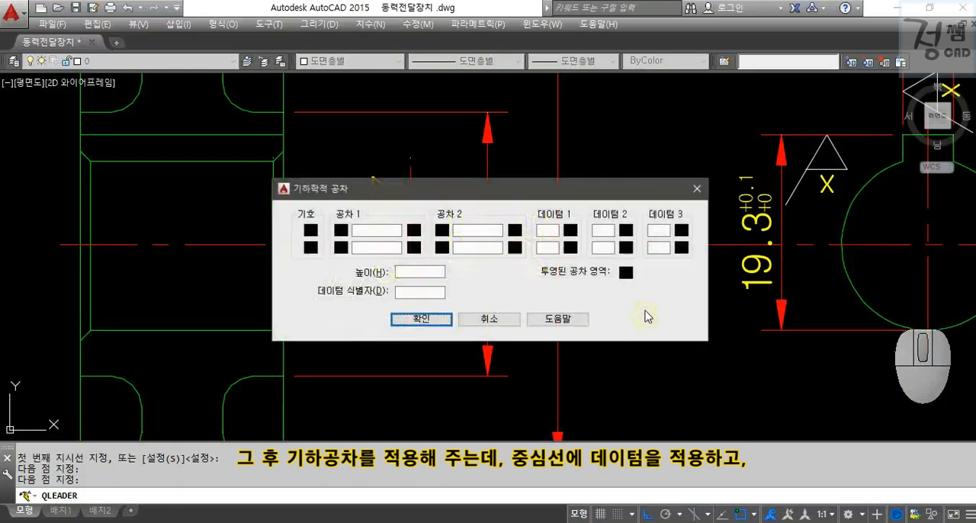
{"action": "left_click", "coordinate": [442, 320]}
Create a separate horizontal quick leader below it with a frame containing datum letter A.
{"action": "type", "text": "LE"}
{"action": "key", "text": "Return"}
{"action": "left_click", "coordinate": [631, 385]}
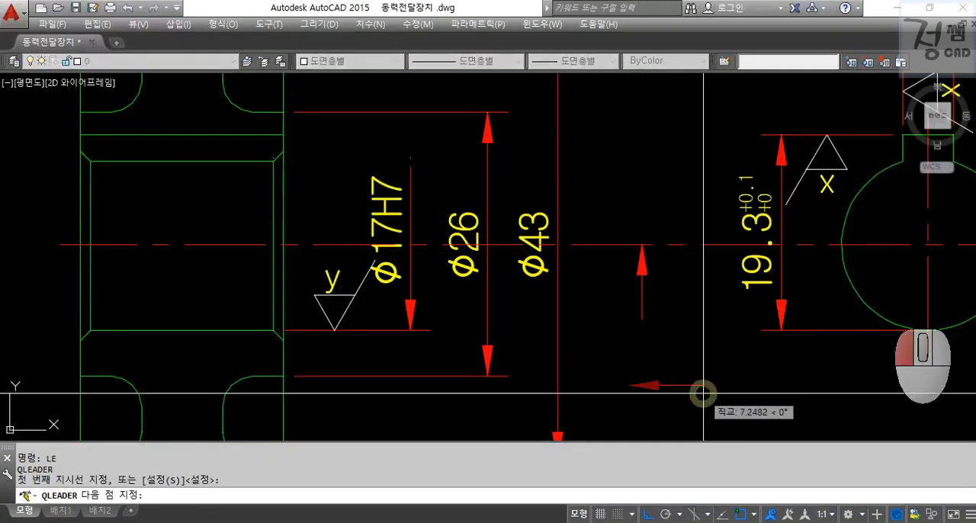
{"action": "left_click", "coordinate": [702, 388]}
{"action": "key", "text": "Return"}
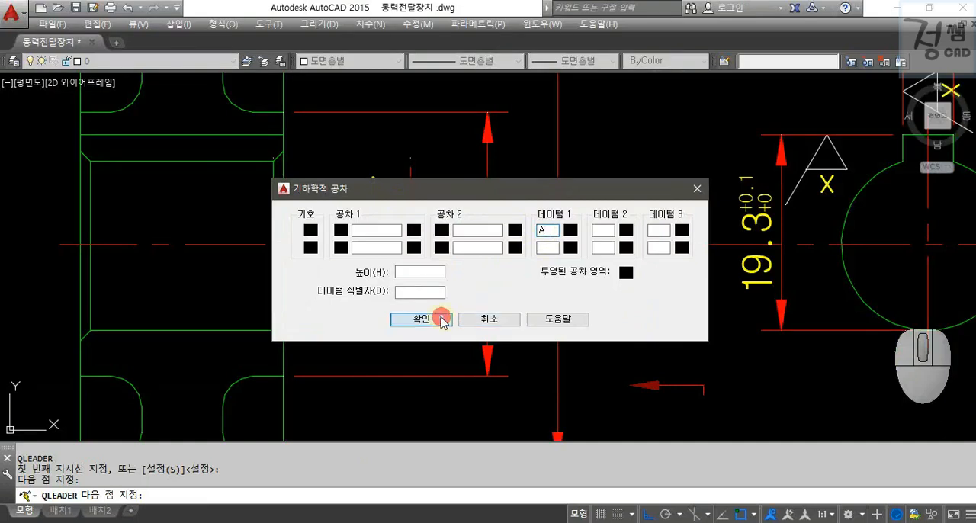
{"action": "left_click", "coordinate": [442, 320]}
{"action": "key", "text": "Escape"}
Erase the horizontal leader and move the datum A frame by its top midpoint to the vertical leader's lower end.
{"action": "left_click", "coordinate": [684, 407]}
{"action": "left_click", "coordinate": [622, 357]}
{"action": "type", "text": "E"}
{"action": "key", "text": "space"}
{"action": "left_click", "coordinate": [712, 356]}
{"action": "type", "text": "M"}
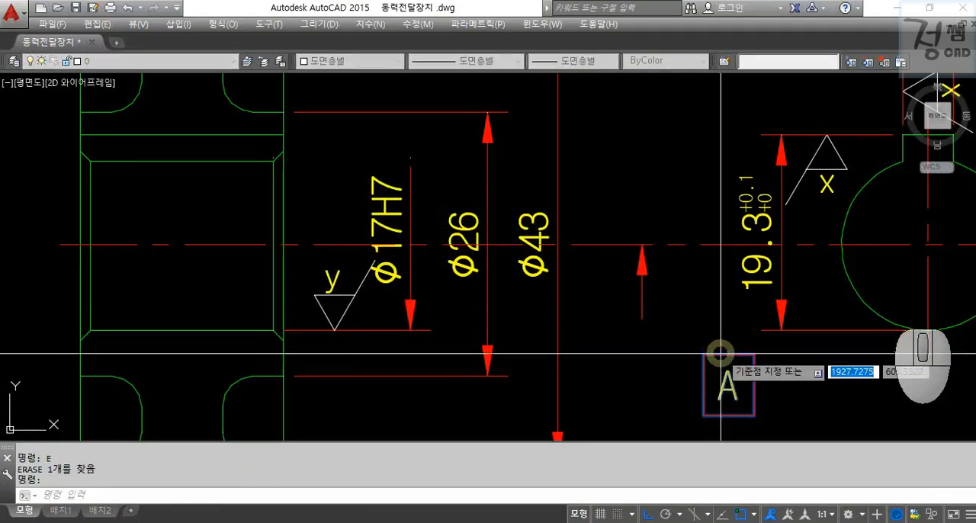
{"action": "left_click", "coordinate": [720, 354]}
{"action": "left_click", "coordinate": [642, 319]}
{"action": "key", "text": "Escape"}
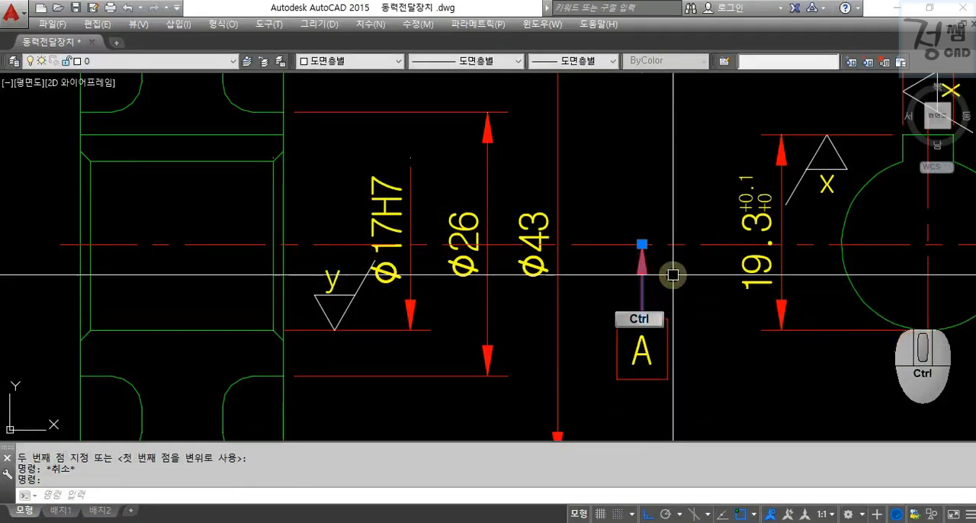
Change the datum leader's arrowhead to a filled datum triangle.
{"action": "key", "text": "ctrl+1"}
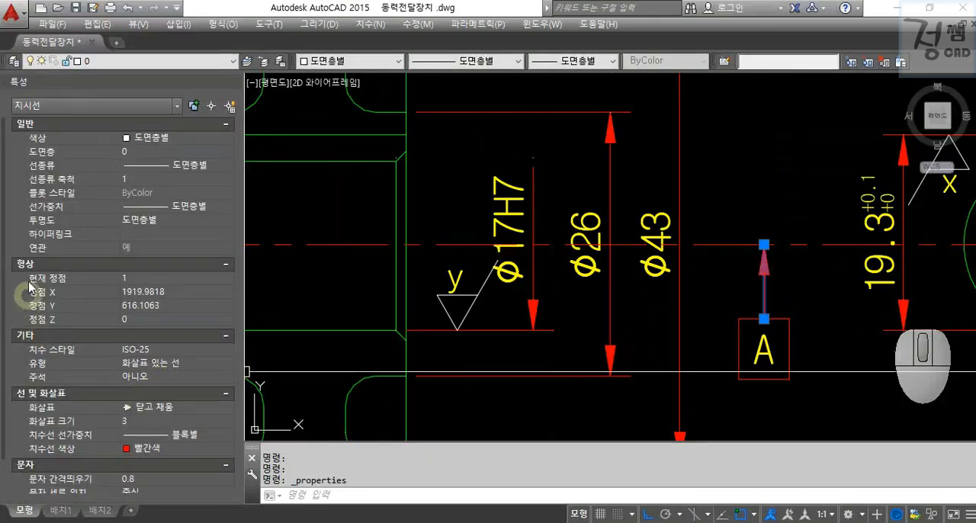
{"action": "scroll", "coordinate": [8, 183], "scroll_direction": "down", "scroll_amount": 2}
{"action": "left_click", "coordinate": [175, 367]}
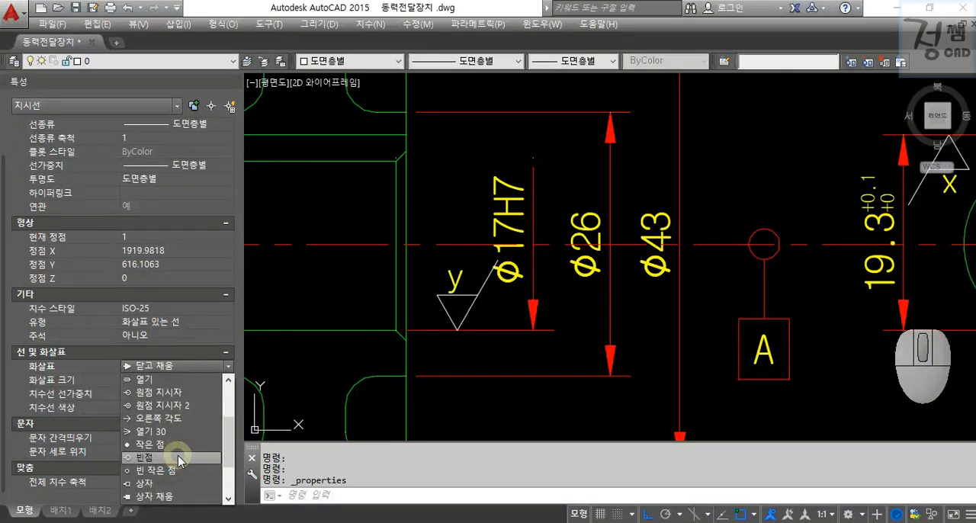
{"action": "left_click", "coordinate": [182, 460]}
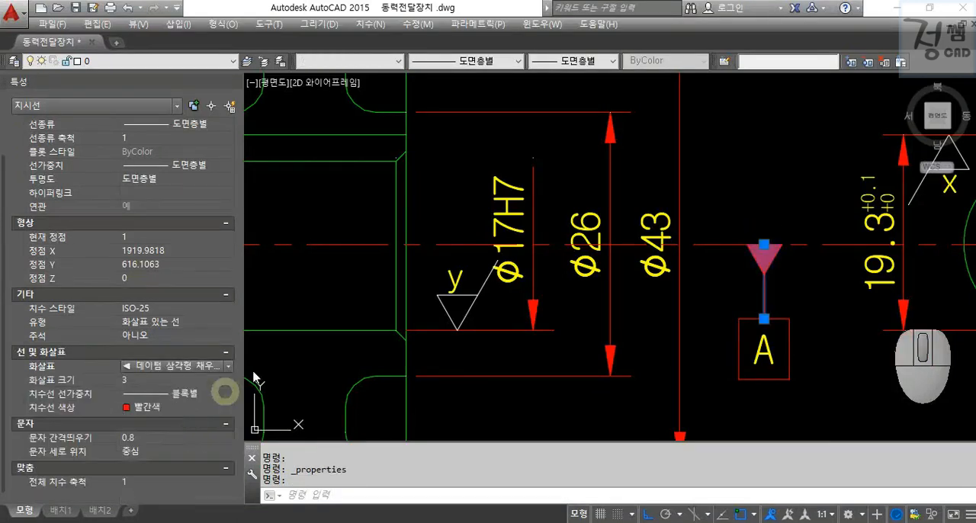
{"action": "key", "text": "ctrl+1"}
{"action": "key", "text": "Escape"}
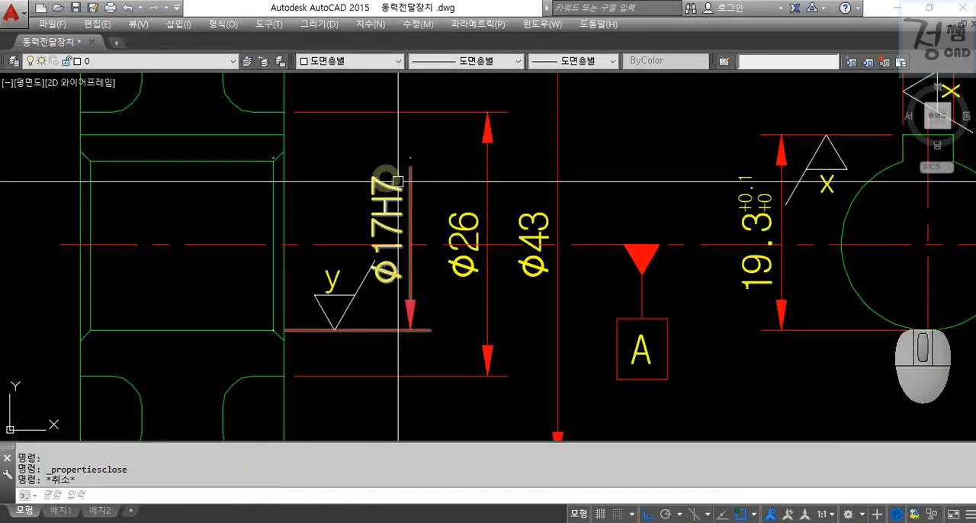
Add a leader at the upper end of the Ø66.6 dimension with a circular runout tolerance of 0.01 to datum A.
{"action": "scroll", "coordinate": [605, 182], "scroll_direction": "down", "scroll_amount": 4}
{"action": "middle_click_drag", "start_coordinate": [627, 164], "coordinate": [637, 244]}
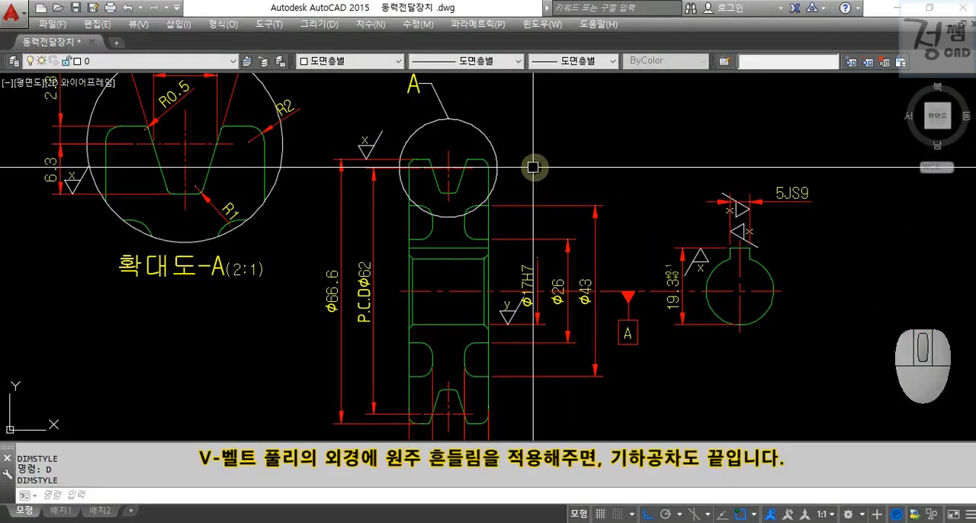
{"action": "middle_click_drag", "start_coordinate": [339, 170], "coordinate": [348, 170]}
{"action": "scroll", "coordinate": [462, 135], "scroll_direction": "up", "scroll_amount": 4}
{"action": "type", "text": "le"}
{"action": "key", "text": "Return"}
{"action": "left_click", "coordinate": [518, 272]}
{"action": "left_click", "coordinate": [529, 124]}
{"action": "left_click", "coordinate": [546, 131]}
{"action": "left_click", "coordinate": [309, 230]}
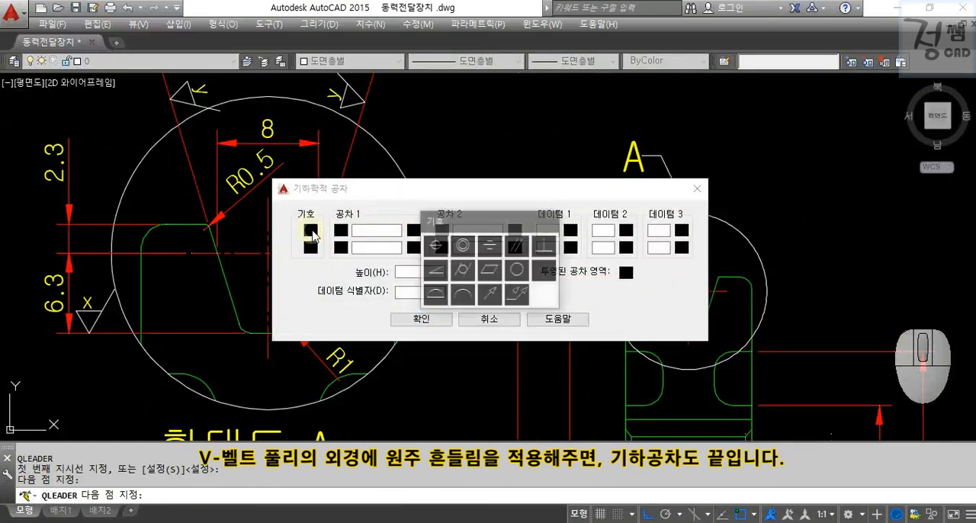
{"action": "left_click", "coordinate": [492, 294]}
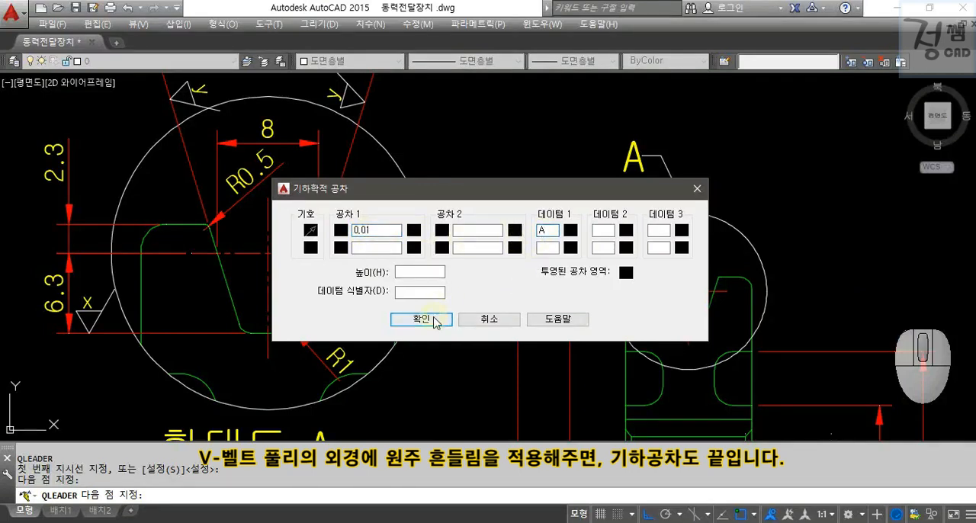
{"action": "left_click", "coordinate": [434, 321]}
Stretch the detail label A and its leader slightly downward, away from the runout tolerance frame.
{"action": "key", "text": "Return"}
{"action": "left_click", "coordinate": [705, 190]}
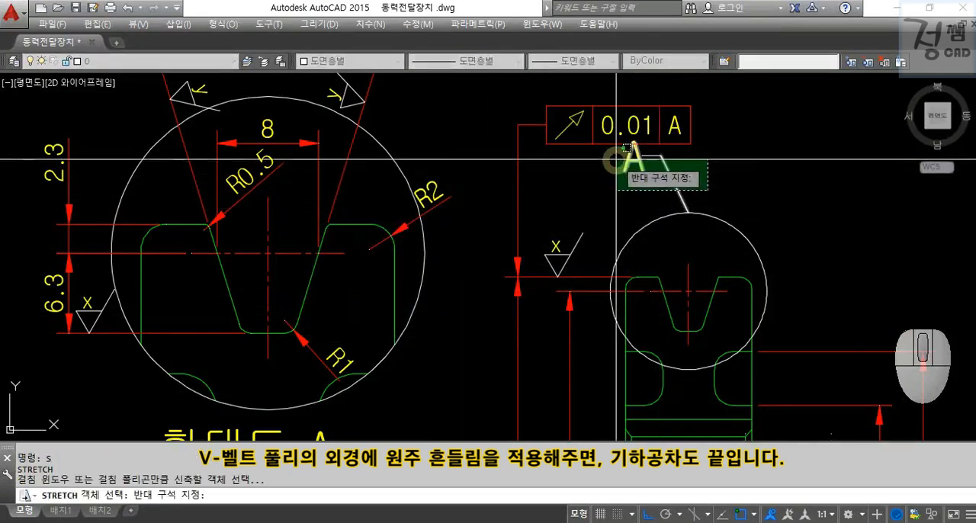
{"action": "key", "text": "Return"}
{"action": "left_click", "coordinate": [746, 156]}
{"action": "left_click", "coordinate": [747, 169]}
{"action": "key", "text": "Escape"}
{"action": "key", "text": "Escape"}
Move the enlarged detail A with its dimensions and caption horizontally farther left from the main pulley view.
{"action": "scroll", "coordinate": [749, 211], "scroll_direction": "down", "scroll_amount": 4}
{"action": "mouse_move", "coordinate": [769, 228]}
{"action": "middle_mouse_down"}
{"action": "mouse_move", "coordinate": [631, 197]}
{"action": "mouse_move", "coordinate": [613, 182]}
{"action": "middle_mouse_up"}
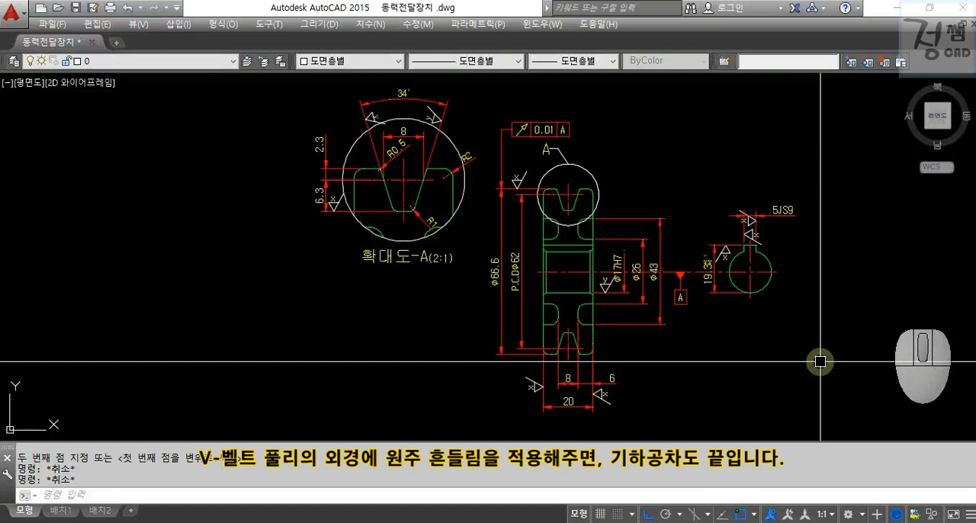
{"action": "left_click", "coordinate": [455, 284]}
{"action": "left_click", "coordinate": [240, 91]}
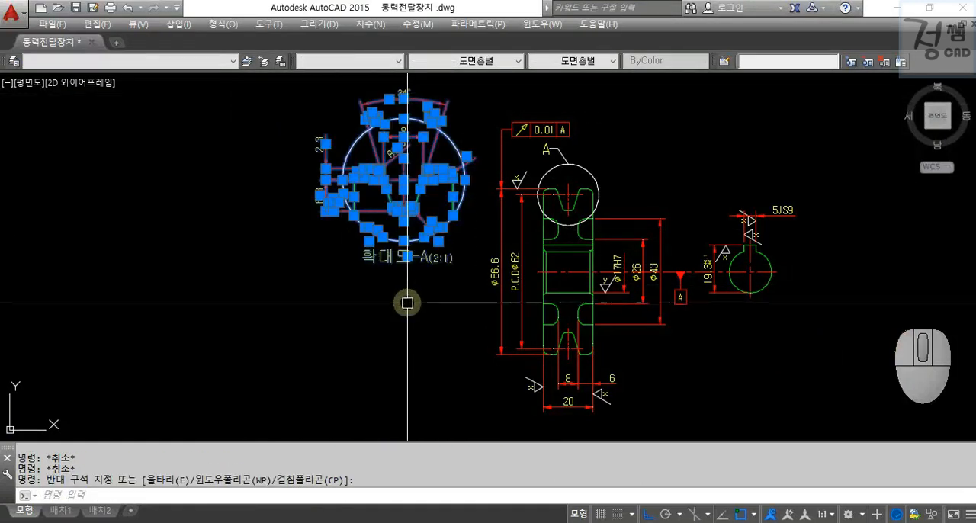
{"action": "type", "text": "m"}
{"action": "key", "text": "Return"}
{"action": "left_click", "coordinate": [407, 303]}
{"action": "left_click", "coordinate": [293, 303]}
{"action": "key", "text": "Escape"}
{"action": "key", "text": "Escape"}
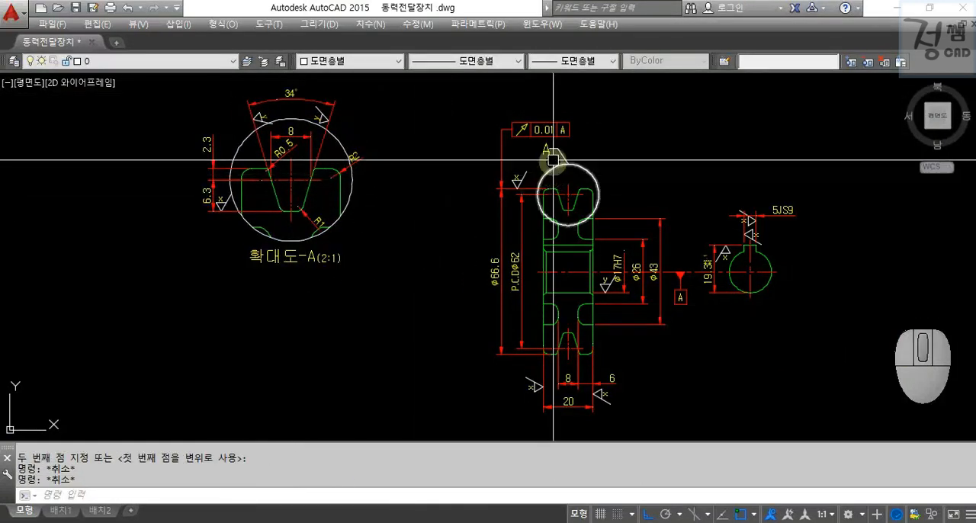
Mirror the runout leader about its vertical segment so its horizontal leg points left, and erase the original leader.
{"action": "scroll", "coordinate": [552, 160], "scroll_direction": "up", "scroll_amount": 4}
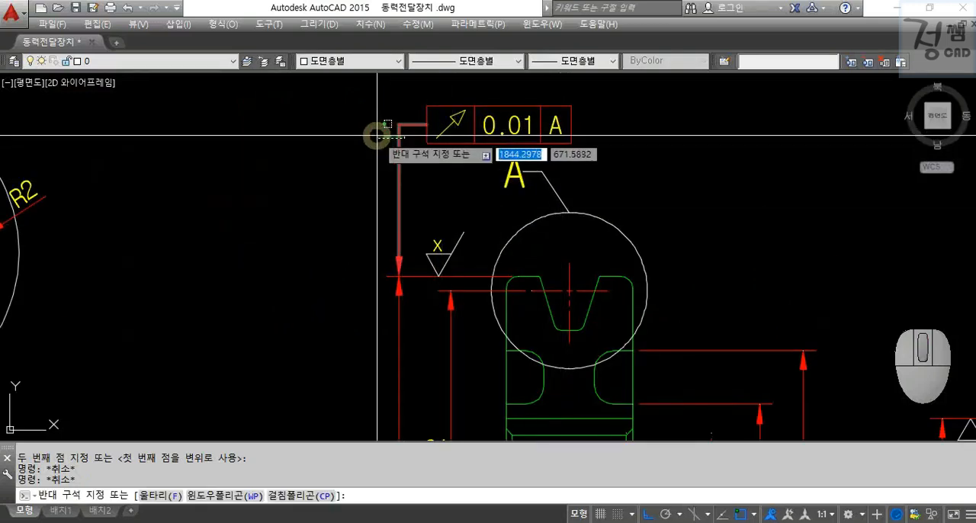
{"action": "left_click", "coordinate": [385, 170]}
{"action": "key", "text": "Return"}
{"action": "left_click", "coordinate": [402, 213]}
{"action": "left_click", "coordinate": [397, 93]}
{"action": "key", "text": "Return"}
{"action": "key", "text": "Escape"}
{"action": "left_click", "coordinate": [412, 124]}
{"action": "type", "text": "e"}
{"action": "key", "text": "Return"}
Move the 0.01 runout frame by its right edge midpoint to the left end of the mirrored leader.
{"action": "left_click", "coordinate": [437, 137]}
{"action": "key", "text": "Return"}
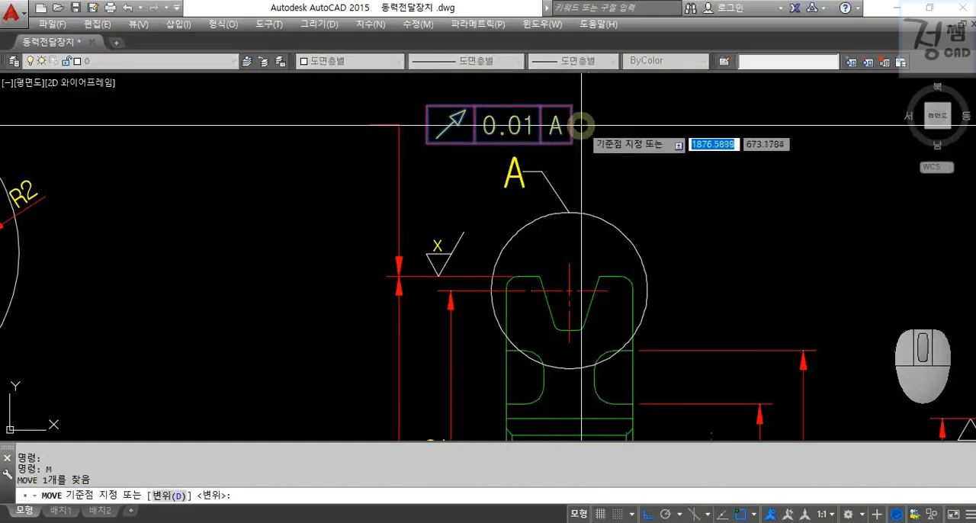
{"action": "left_click", "coordinate": [574, 124]}
{"action": "left_click", "coordinate": [372, 124]}
Stretch the runout frame and leader downward, closer to the upper extension line of the Ø66.6 dimension.
{"action": "type", "text": "s"}
{"action": "key", "text": "Return"}
{"action": "left_click", "coordinate": [422, 164]}
{"action": "left_click", "coordinate": [208, 97]}
{"action": "key", "text": "Return"}
{"action": "left_click", "coordinate": [202, 181]}
{"action": "key", "text": "Escape"}
{"action": "key", "text": "Escape"}
{"action": "scroll", "coordinate": [257, 226], "scroll_direction": "down", "scroll_amount": 5}
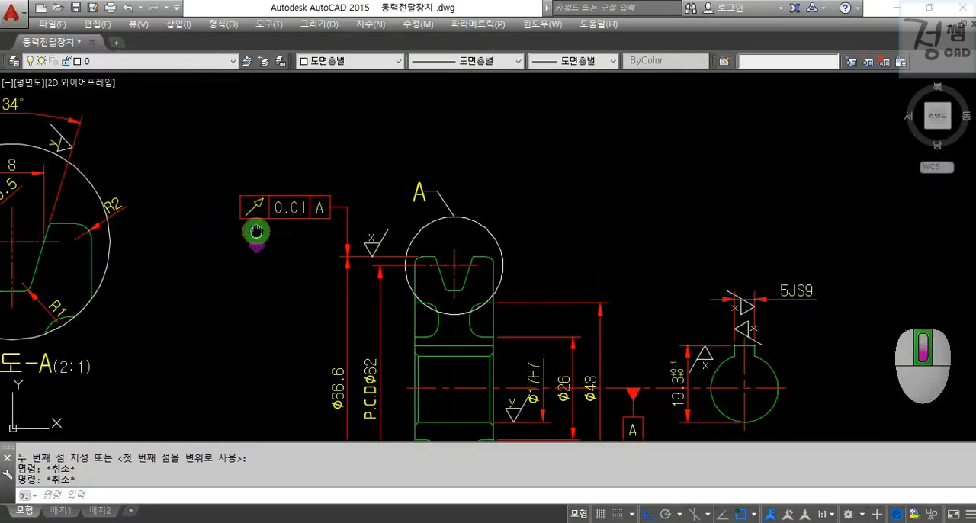
Move the enlarged detail A with its dimensions and caption right, closer to the runout frame.
{"action": "middle_click_drag", "start_coordinate": [298, 162], "coordinate": [329, 192]}
{"action": "middle_click_drag", "start_coordinate": [301, 264], "coordinate": [313, 300]}
{"action": "left_click", "coordinate": [313, 303]}
{"action": "left_click", "coordinate": [109, 108]}
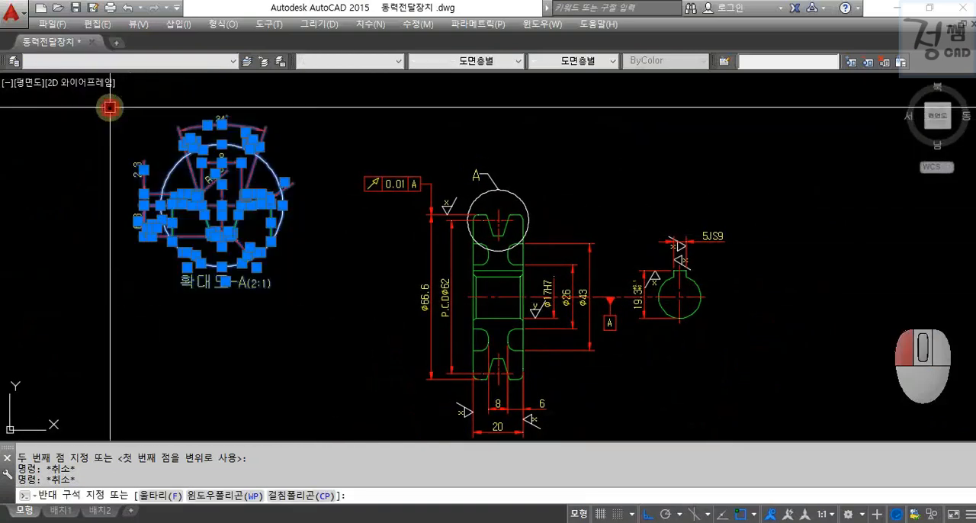
{"action": "type", "text": "m"}
{"action": "key", "text": "Return"}
{"action": "left_click", "coordinate": [312, 333]}
{"action": "left_click", "coordinate": [371, 336]}
{"action": "key", "text": "Escape"}
{"action": "key", "text": "Escape"}
Hatch the sectioned areas of the pulley front view above and below the bore with the LINE pattern, angle 45, scale 1.
{"action": "mouse_move", "coordinate": [373, 338]}
{"action": "middle_mouse_down"}
{"action": "mouse_move", "coordinate": [329, 284]}
{"action": "mouse_move", "coordinate": [322, 315]}
{"action": "middle_mouse_up"}
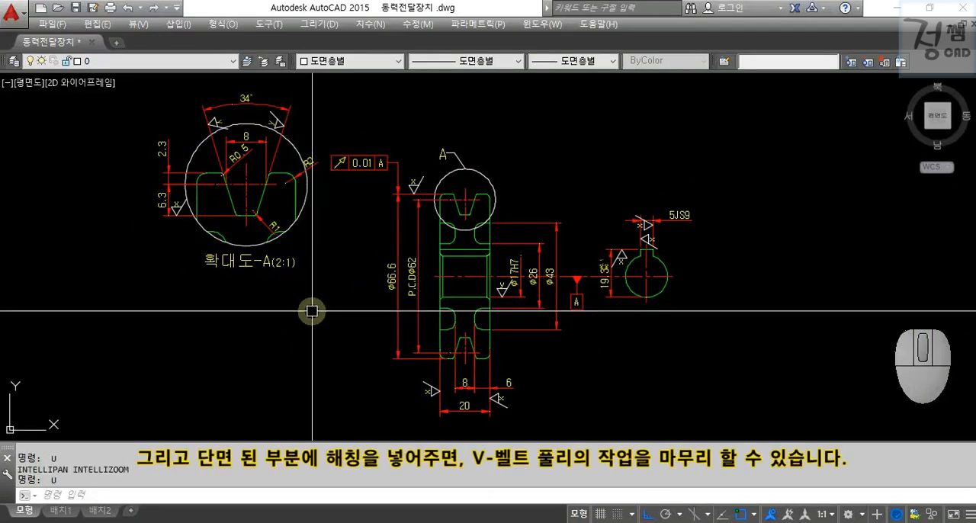
{"action": "scroll", "coordinate": [485, 206], "scroll_direction": "up", "scroll_amount": 2}
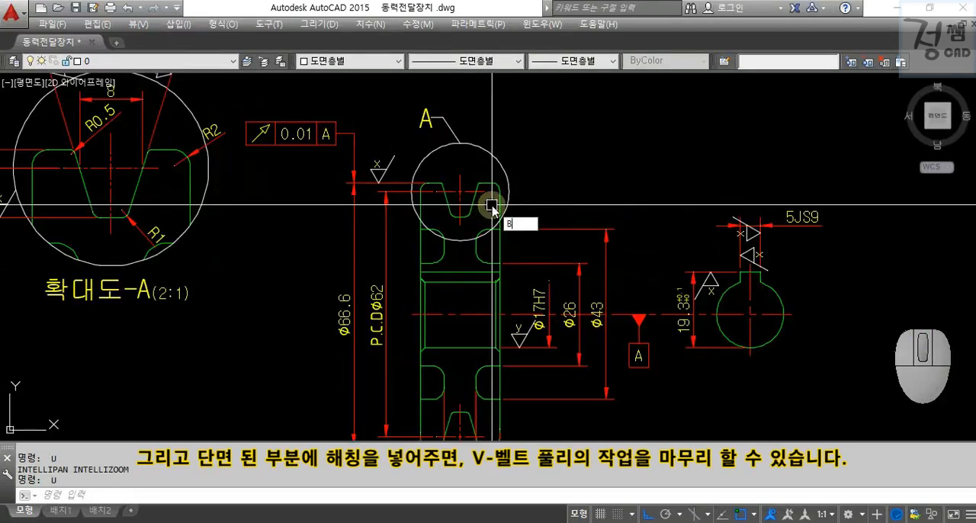
{"action": "type", "text": "bh"}
{"action": "key", "text": "Return"}
{"action": "left_click", "coordinate": [478, 138]}
{"action": "key", "text": "l"}
{"action": "left_click", "coordinate": [505, 118]}
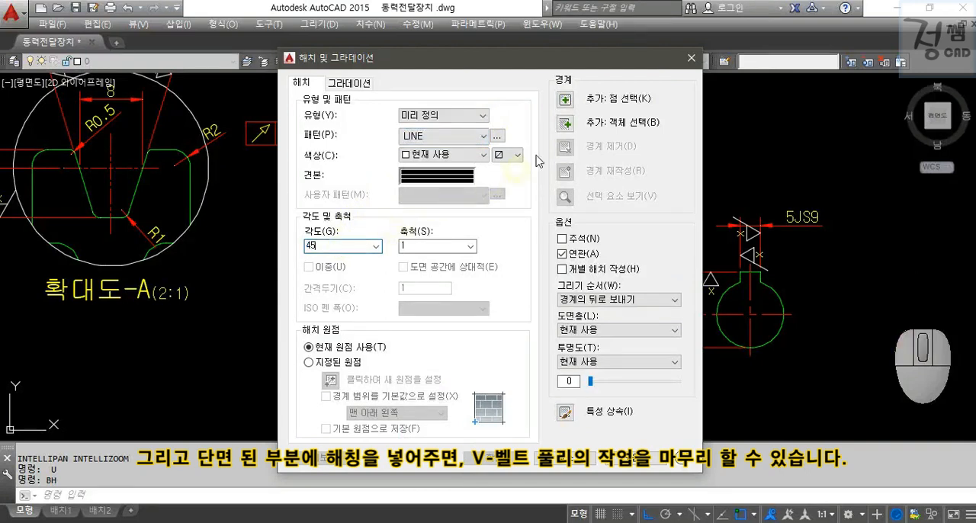
{"action": "left_click", "coordinate": [563, 104]}
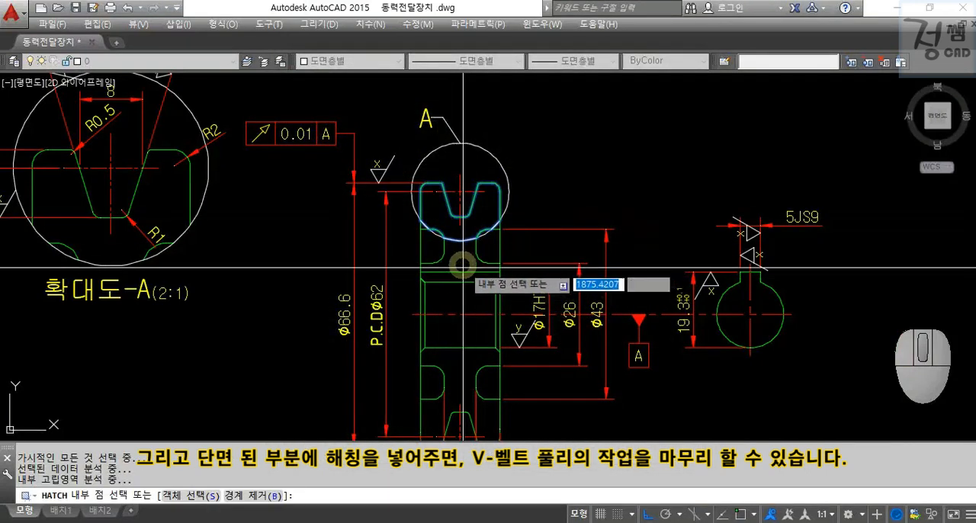
{"action": "middle_click_drag", "start_coordinate": [463, 267], "coordinate": [468, 210]}
{"action": "key", "text": "Return"}
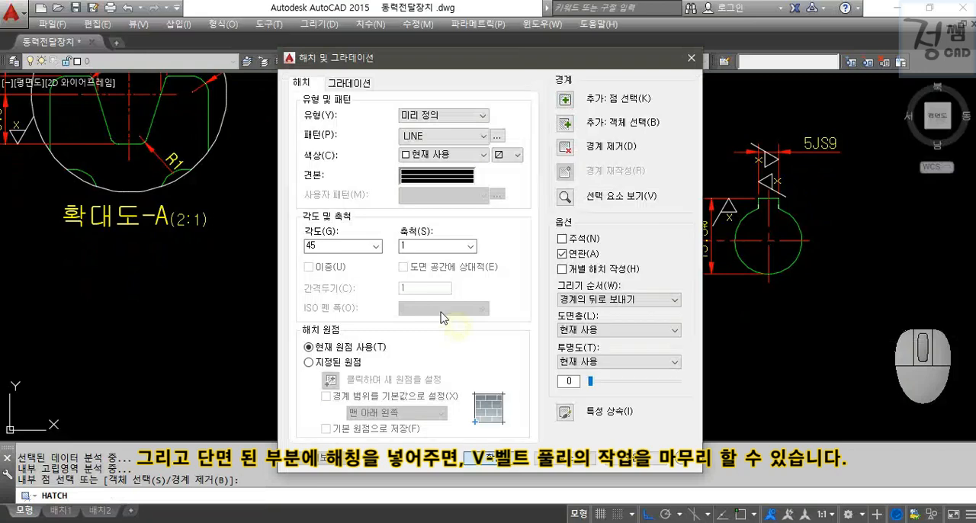
{"action": "key", "text": "Return"}
Hatch the sectioned area inside the enlarged detail A circle with the same LINE pattern at 45 degrees.
{"action": "middle_click_drag", "start_coordinate": [334, 194], "coordinate": [513, 332]}
{"action": "type", "text": "H"}
{"action": "key", "text": "Return"}
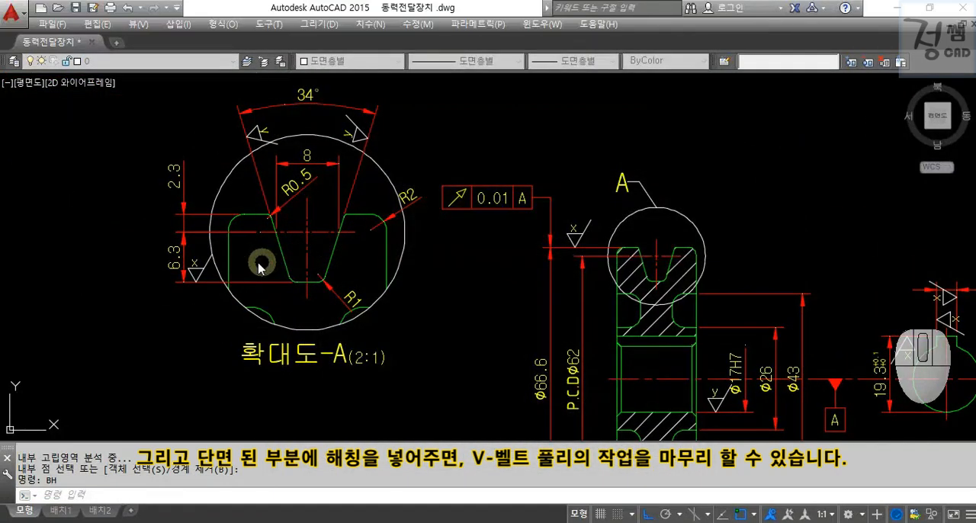
{"action": "left_click", "coordinate": [259, 266]}
{"action": "key", "text": "Return"}
{"action": "key", "text": "Return"}
Assign the hatches of the pulley section and enlarged detail A to the 해치 (ISO) layer.
{"action": "mouse_move", "coordinate": [481, 319]}
{"action": "middle_mouse_down"}
{"action": "mouse_move", "coordinate": [473, 283]}
{"action": "mouse_move", "coordinate": [424, 229]}
{"action": "middle_mouse_up"}
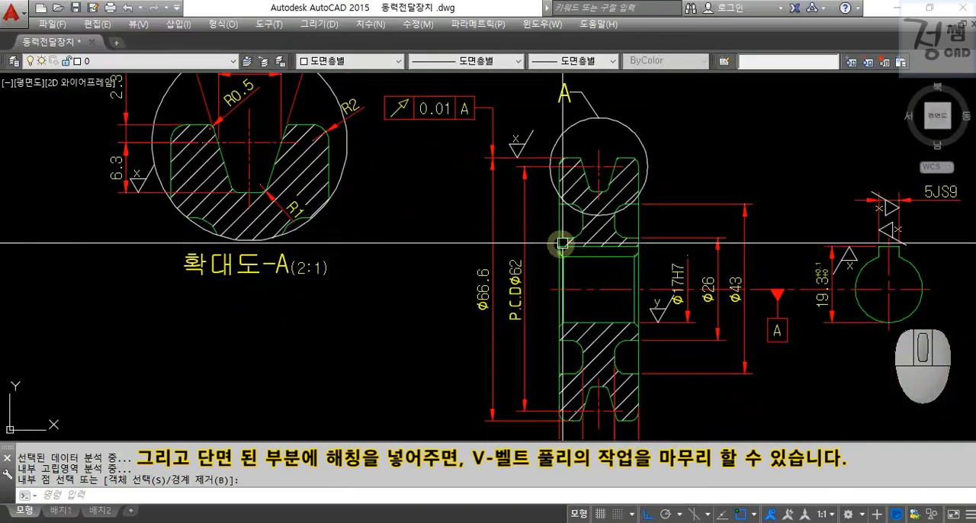
{"action": "left_click", "coordinate": [564, 242]}
{"action": "left_click", "coordinate": [257, 205]}
{"action": "left_click", "coordinate": [119, 60]}
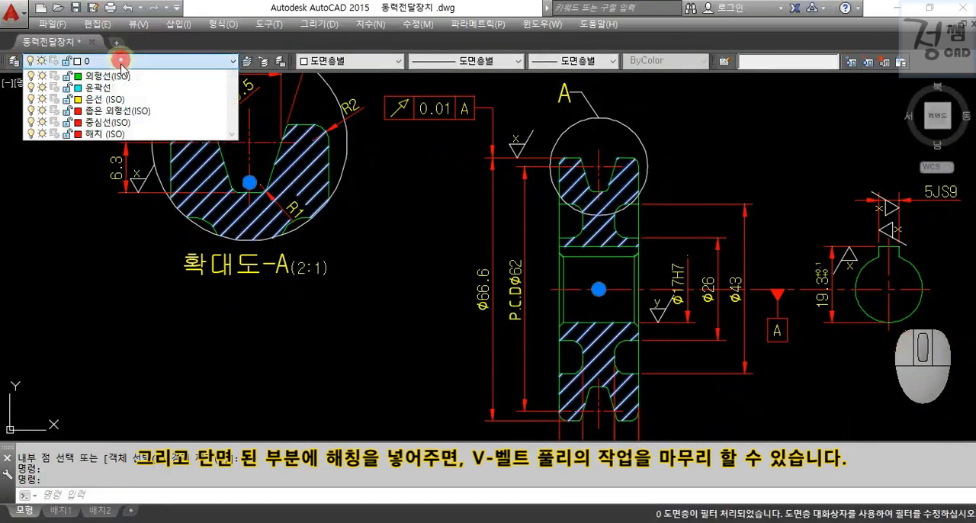
{"action": "left_click", "coordinate": [110, 215]}
{"action": "key", "text": "Escape"}
{"action": "key", "text": "Escape"}
Review the pulley section, enlarged detail A and keyway view together in one zoomed window.
{"action": "scroll", "coordinate": [388, 300], "scroll_direction": "down", "scroll_amount": 5}
{"action": "middle_click_drag", "start_coordinate": [421, 296], "coordinate": [417, 283]}
{"action": "type", "text": "z"}
{"action": "key", "text": "Return"}
{"action": "left_click", "coordinate": [239, 152]}
{"action": "left_click", "coordinate": [626, 397]}
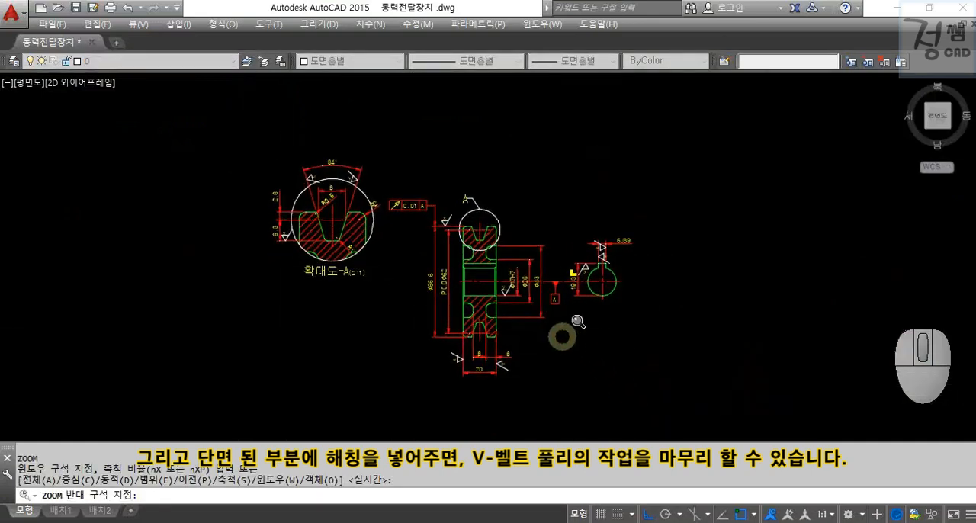
{"action": "middle_click_drag", "start_coordinate": [451, 368], "coordinate": [406, 365]}
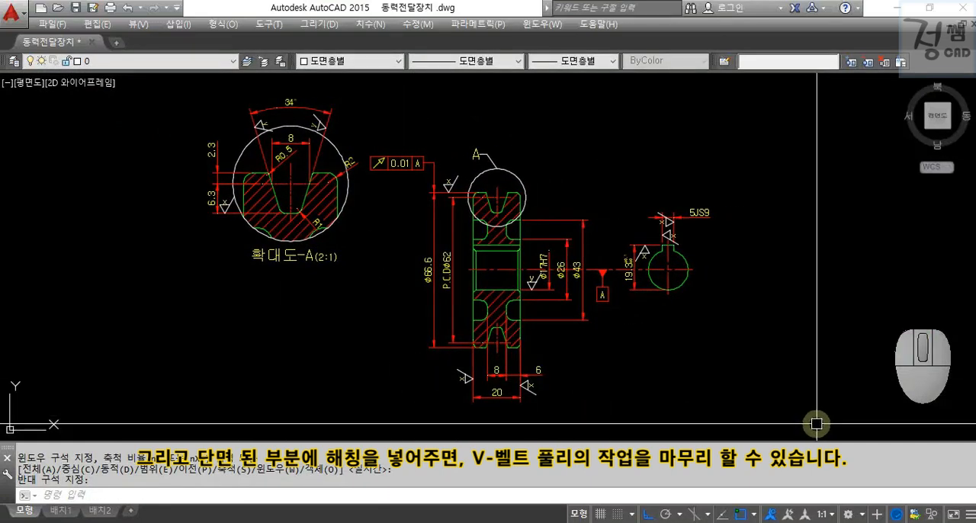
{"action": "key", "text": "ctrl+2"}
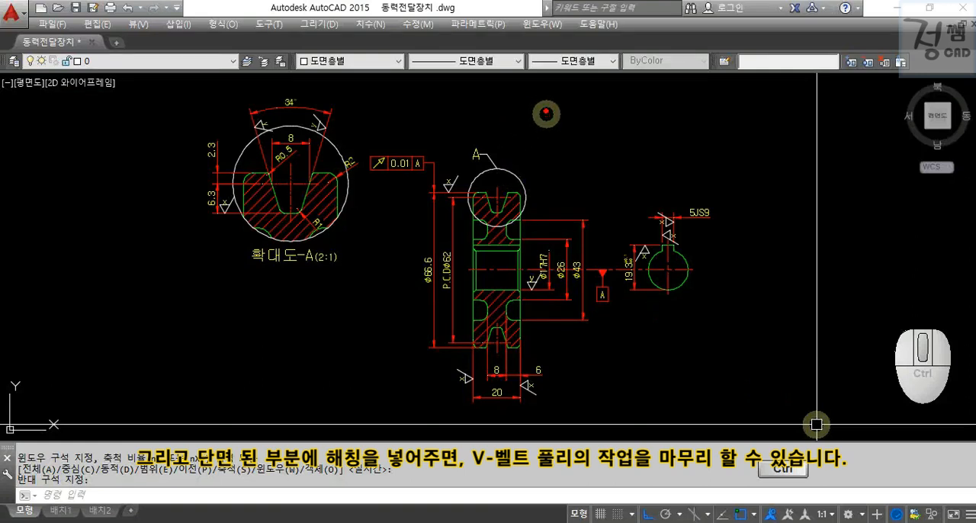
{"action": "left_click_drag", "start_coordinate": [546, 109], "coordinate": [632, 84]}
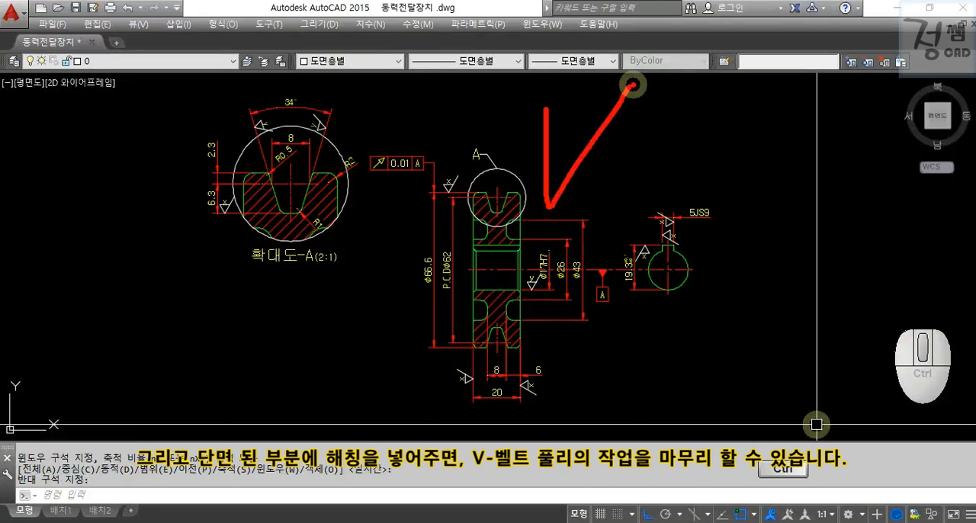